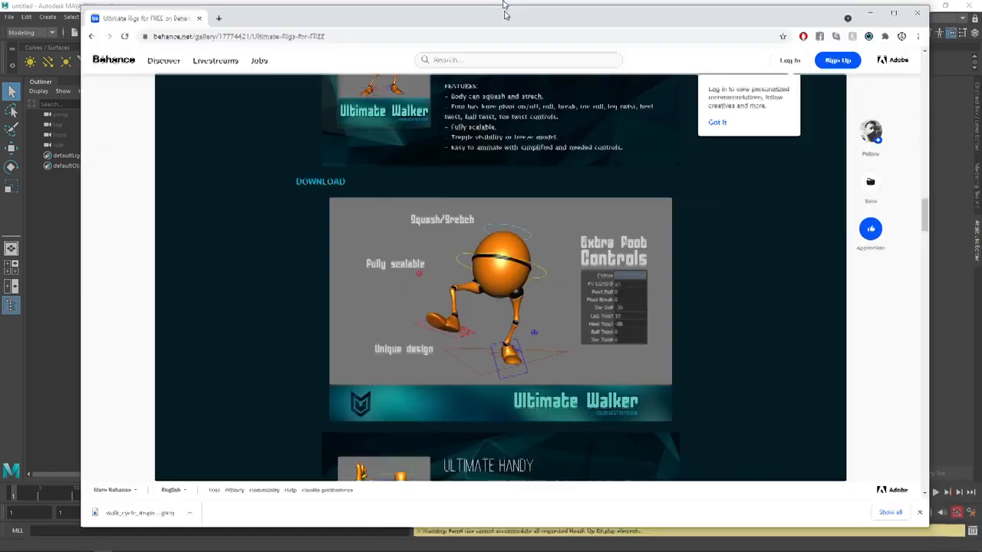
Look through the Ultimate Rigs for FREE page, examining the Ultimate Walker rig's features and the other available rigs
{"action": "scroll", "coordinate": [647, 268], "scroll_direction": "up", "scroll_amount": 2}
{"action": "scroll", "coordinate": [646, 267], "scroll_direction": "up", "scroll_amount": 2}
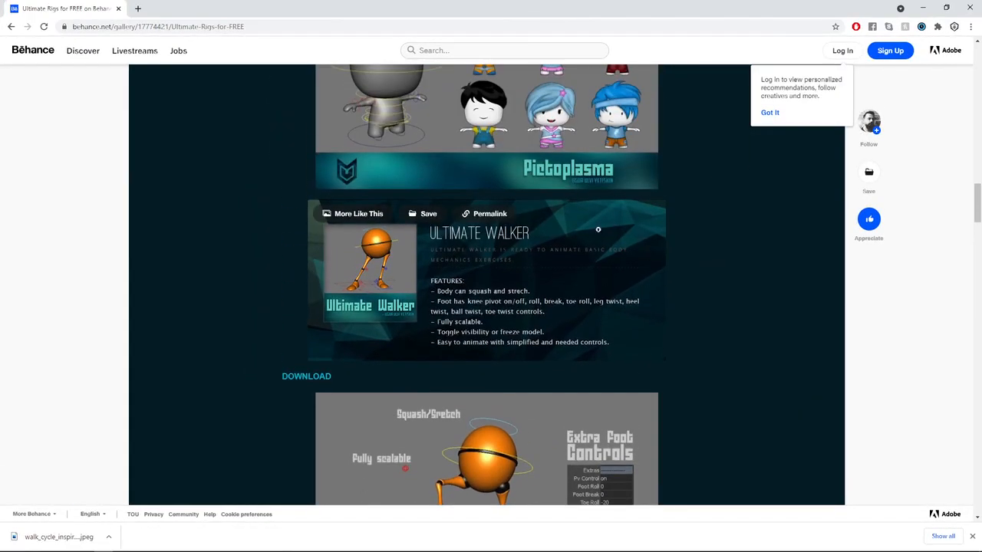
{"action": "scroll", "coordinate": [602, 234], "scroll_direction": "down", "scroll_amount": 3}
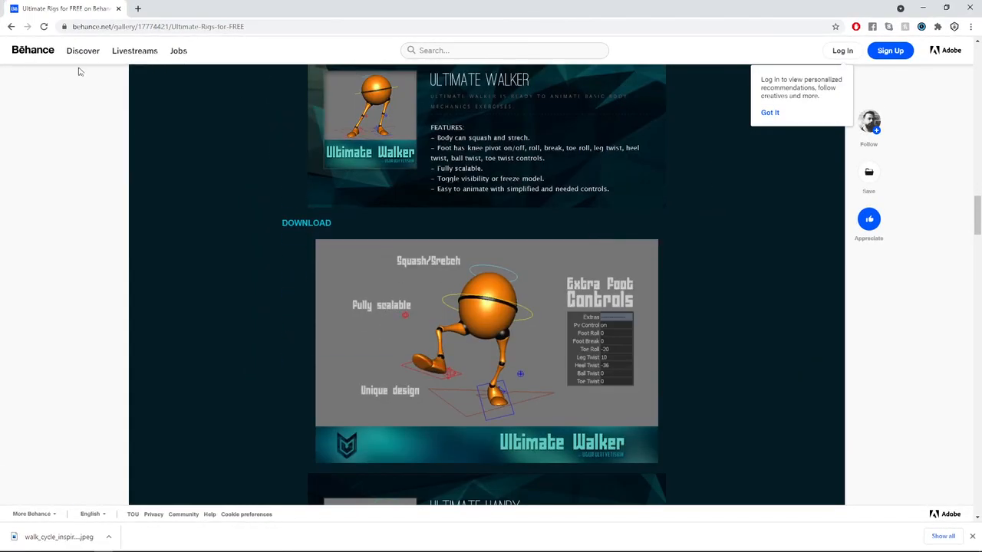
{"action": "scroll", "coordinate": [613, 235], "scroll_direction": "up", "scroll_amount": 20}
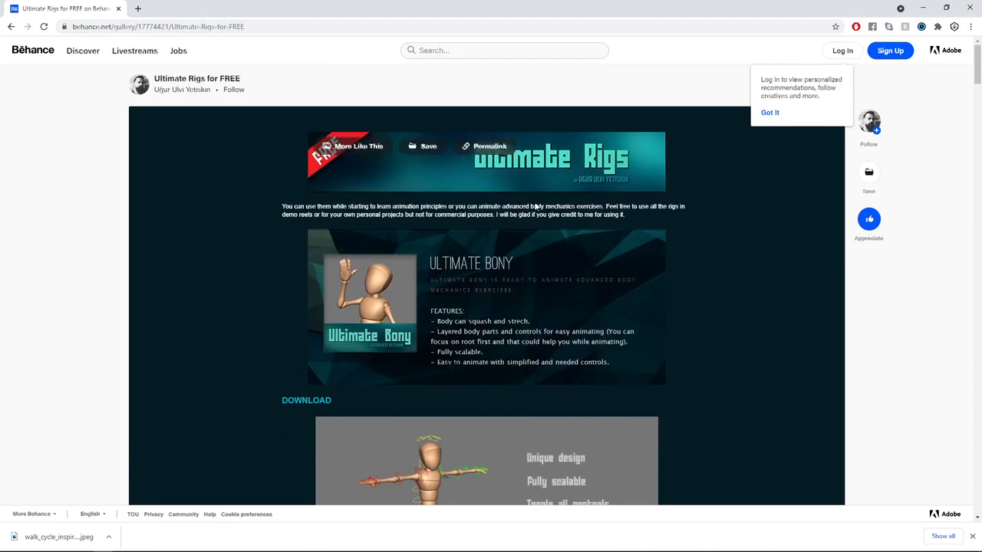
{"action": "scroll", "coordinate": [591, 218], "scroll_direction": "down", "scroll_amount": 20}
{"action": "scroll", "coordinate": [502, 217], "scroll_direction": "down", "scroll_amount": 6}
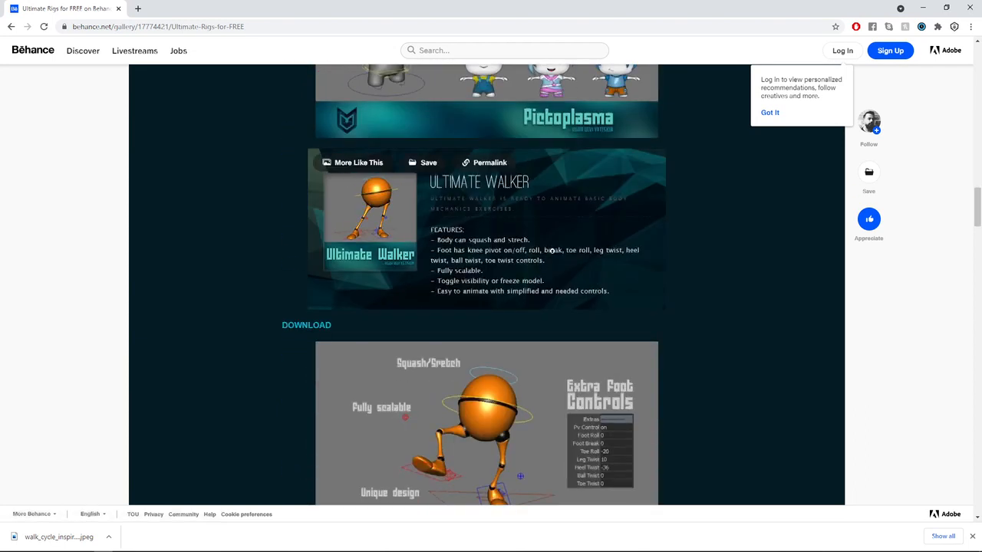
{"action": "scroll", "coordinate": [411, 269], "scroll_direction": "down", "scroll_amount": 1}
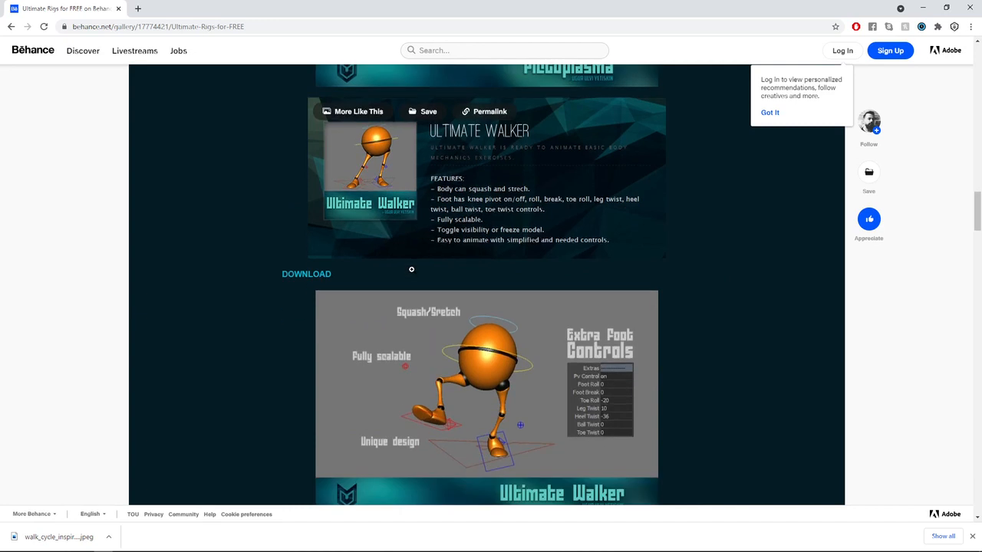
{"action": "scroll", "coordinate": [460, 231], "scroll_direction": "down", "scroll_amount": 1}
{"action": "scroll", "coordinate": [505, 173], "scroll_direction": "up", "scroll_amount": 1}
{"action": "scroll", "coordinate": [480, 179], "scroll_direction": "down", "scroll_amount": 4}
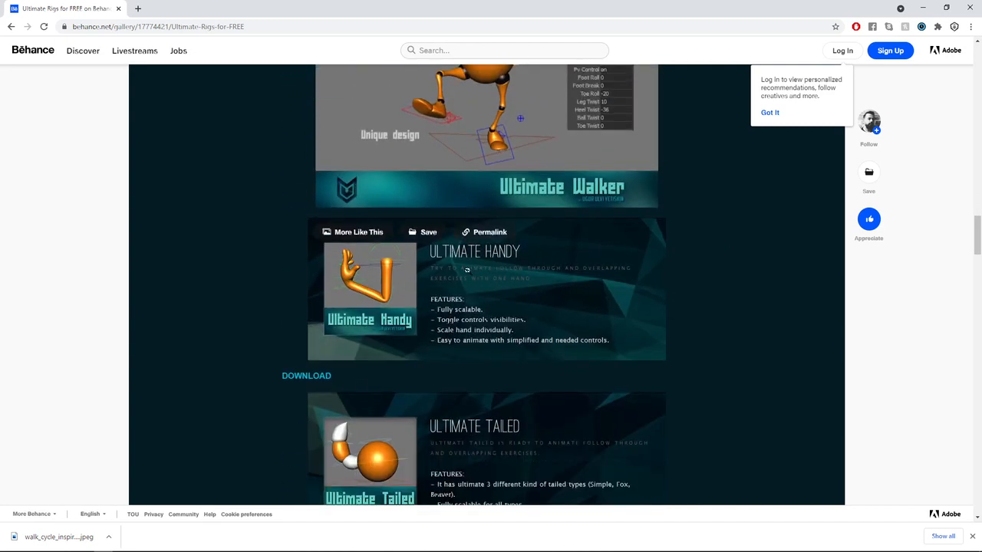
{"action": "scroll", "coordinate": [414, 261], "scroll_direction": "up", "scroll_amount": 3}
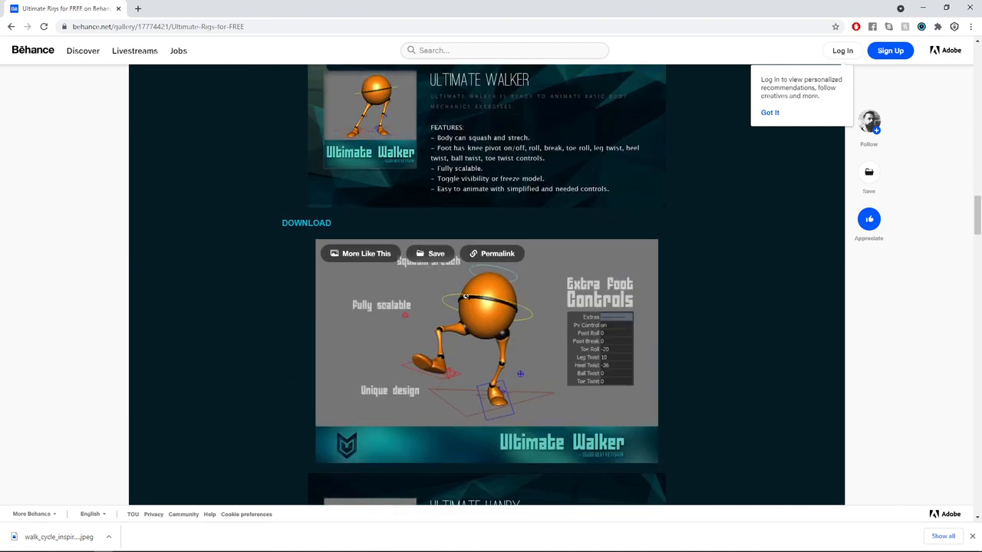
{"action": "scroll", "coordinate": [468, 342], "scroll_direction": "down", "scroll_amount": 4}
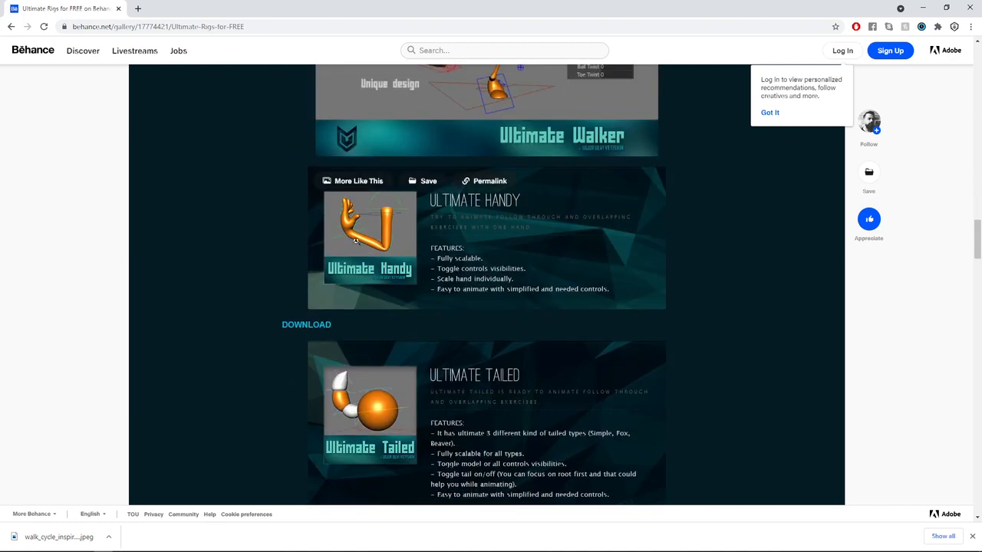
{"action": "scroll", "coordinate": [367, 246], "scroll_direction": "up", "scroll_amount": 3}
{"action": "scroll", "coordinate": [368, 246], "scroll_direction": "down", "scroll_amount": 12}
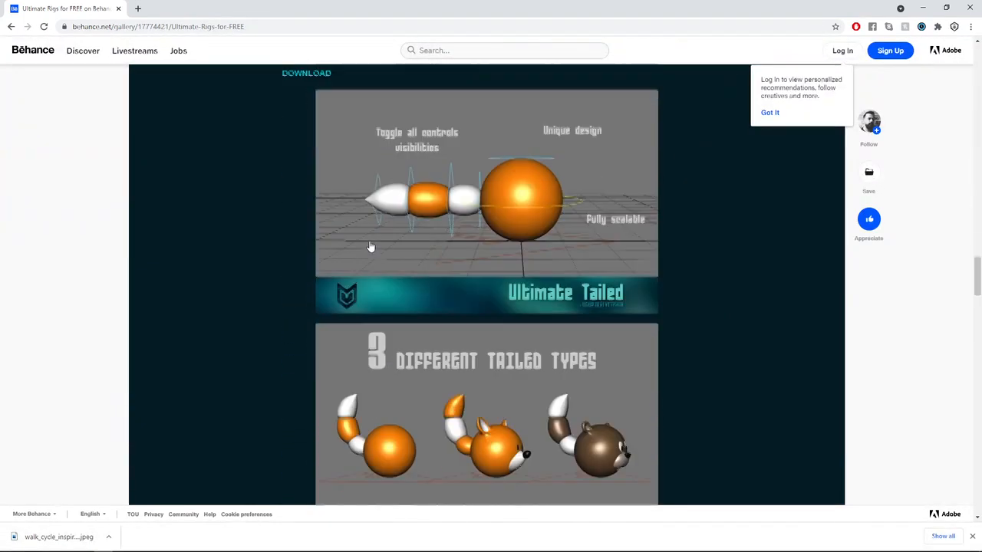
{"action": "scroll", "coordinate": [369, 246], "scroll_direction": "up", "scroll_amount": 20}
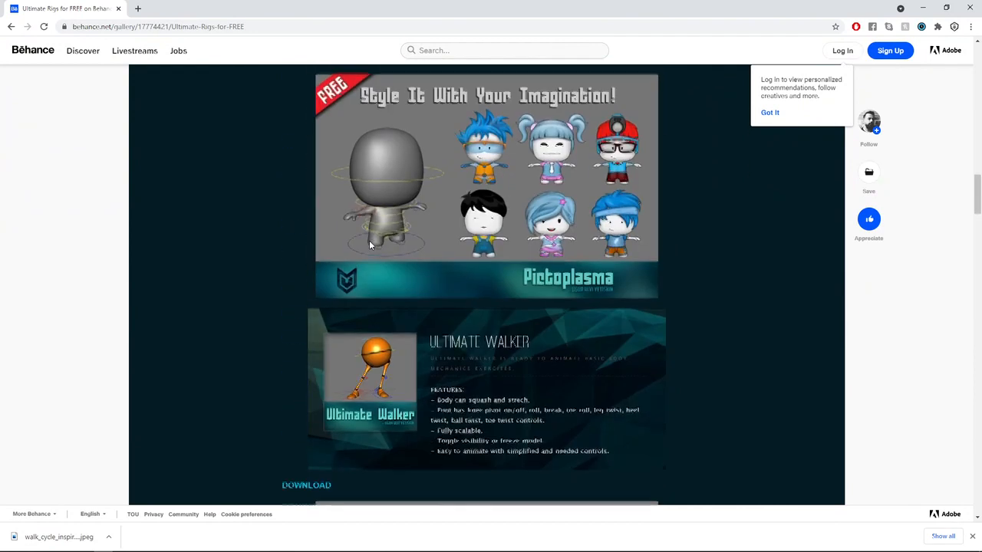
{"action": "scroll", "coordinate": [369, 246], "scroll_direction": "up", "scroll_amount": 10}
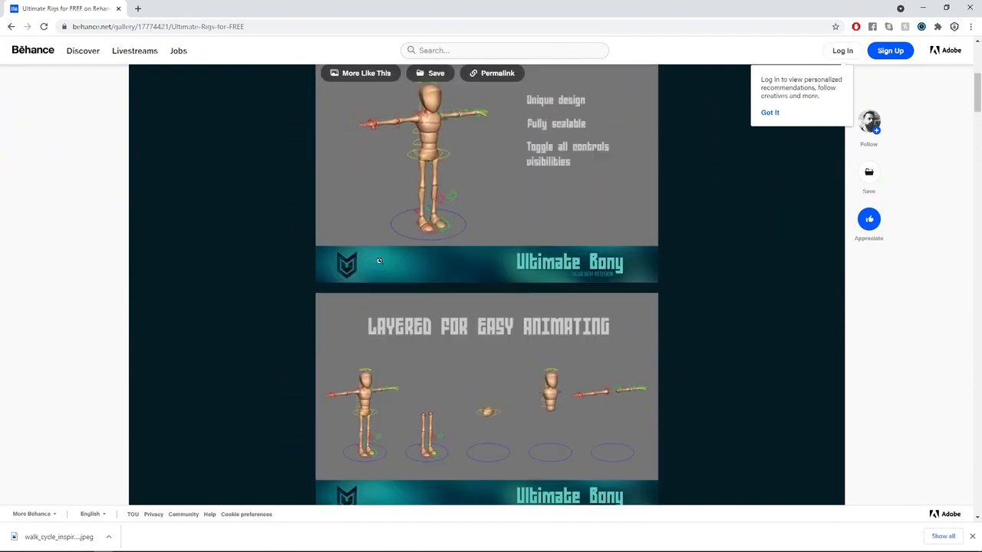
{"action": "scroll", "coordinate": [460, 195], "scroll_direction": "down", "scroll_amount": 13}
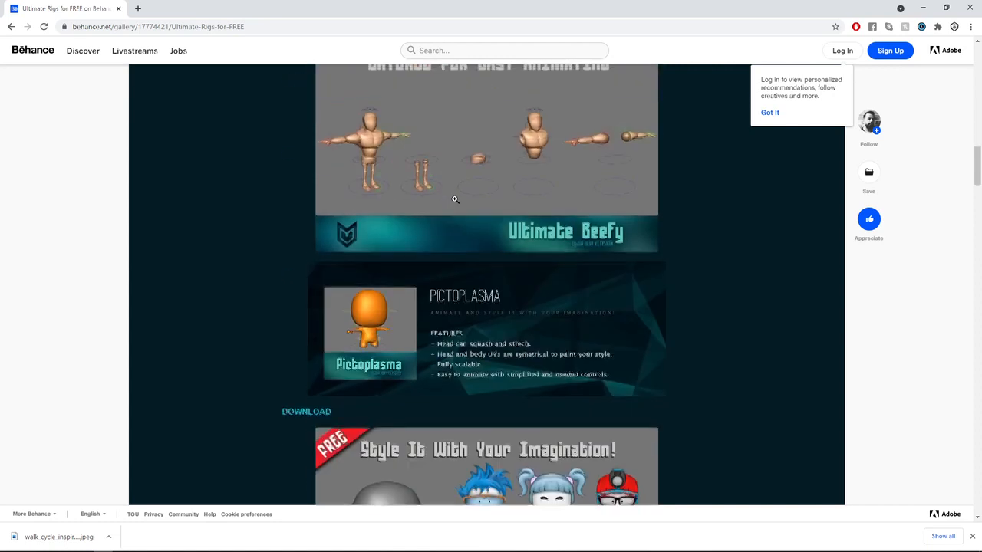
{"action": "scroll", "coordinate": [454, 199], "scroll_direction": "down", "scroll_amount": 4}
{"action": "scroll", "coordinate": [306, 226], "scroll_direction": "up", "scroll_amount": 2}
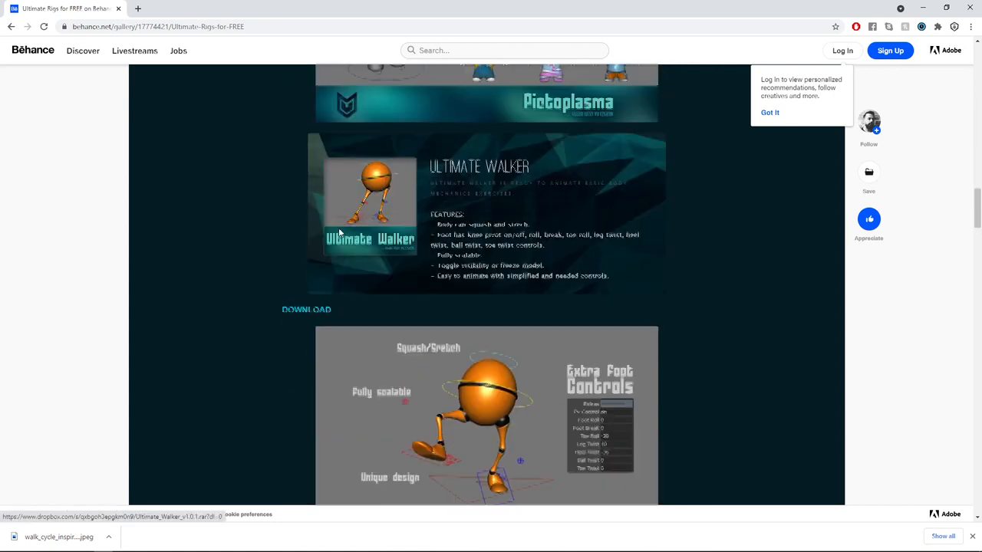
Open the Ultimate Walker download link and download Ultimate_Walker_v1.0.1.rar directly from Dropbox
{"action": "left_click", "coordinate": [319, 378]}
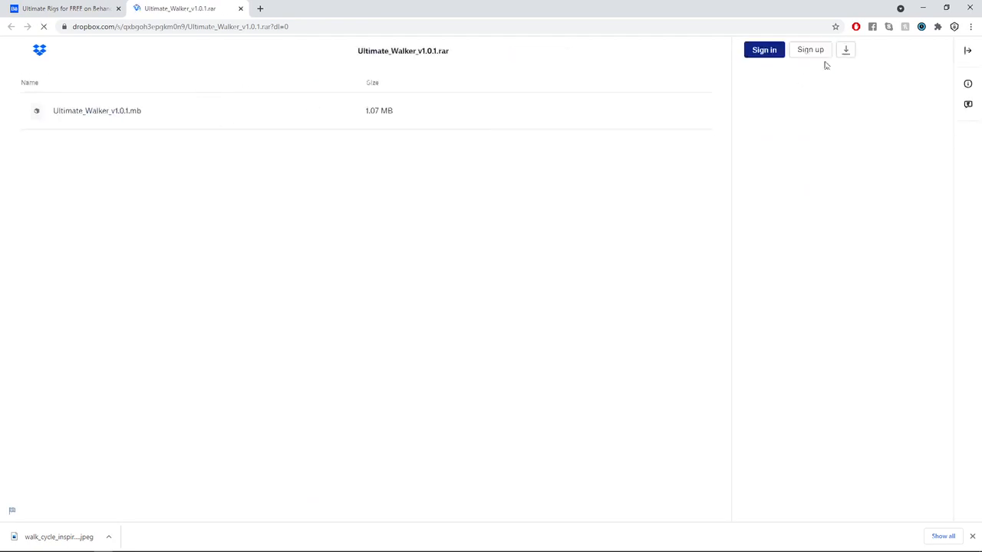
{"action": "left_click", "coordinate": [845, 51]}
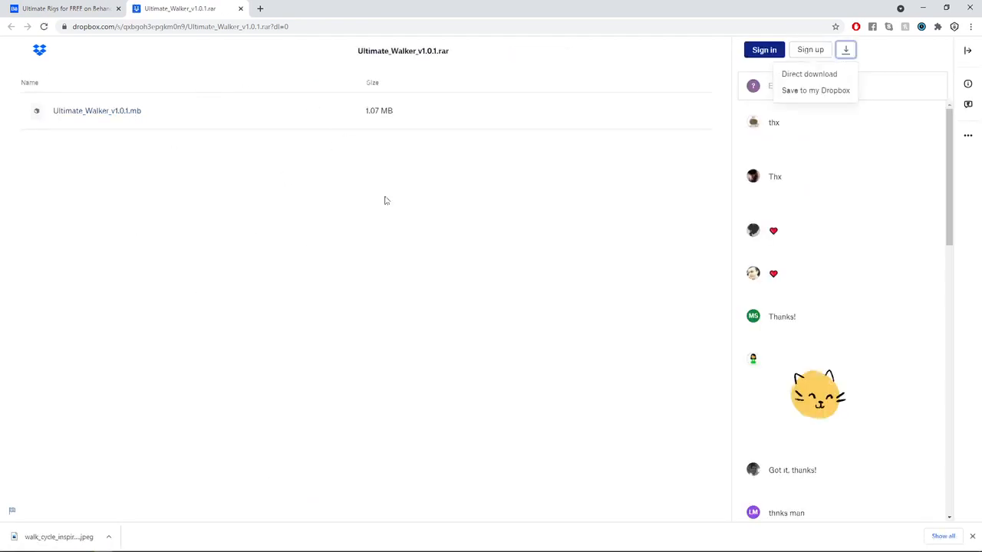
{"action": "left_click", "coordinate": [812, 74]}
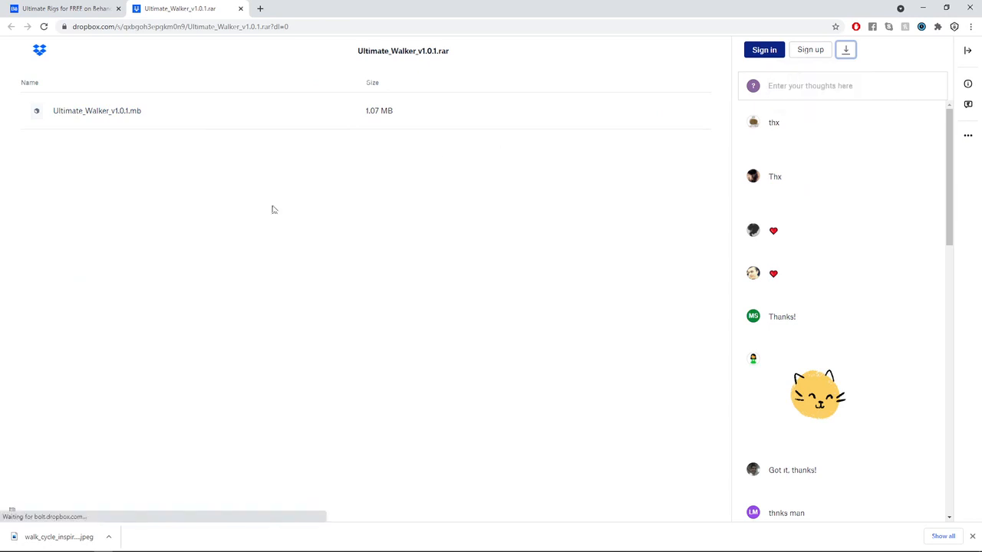
Show the downloaded Ultimate_Walker_v1.0.1.rar in its folder, open the archive and select the Maya rig file inside
{"action": "left_click", "coordinate": [109, 538]}
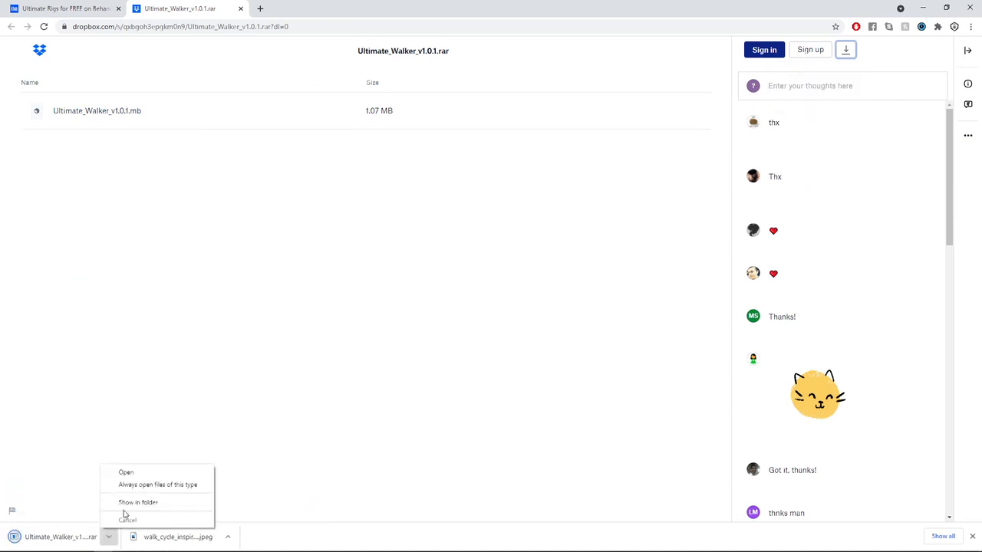
{"action": "left_click", "coordinate": [135, 503]}
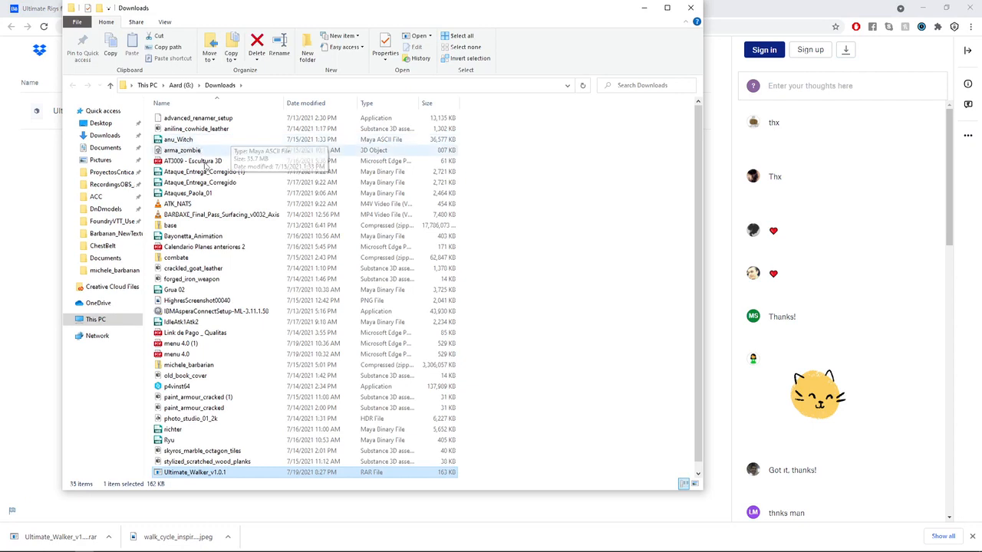
{"action": "right_click", "coordinate": [193, 471]}
{"action": "mouse_move", "coordinate": [230, 302]}
{"action": "left_click", "coordinate": [394, 303]}
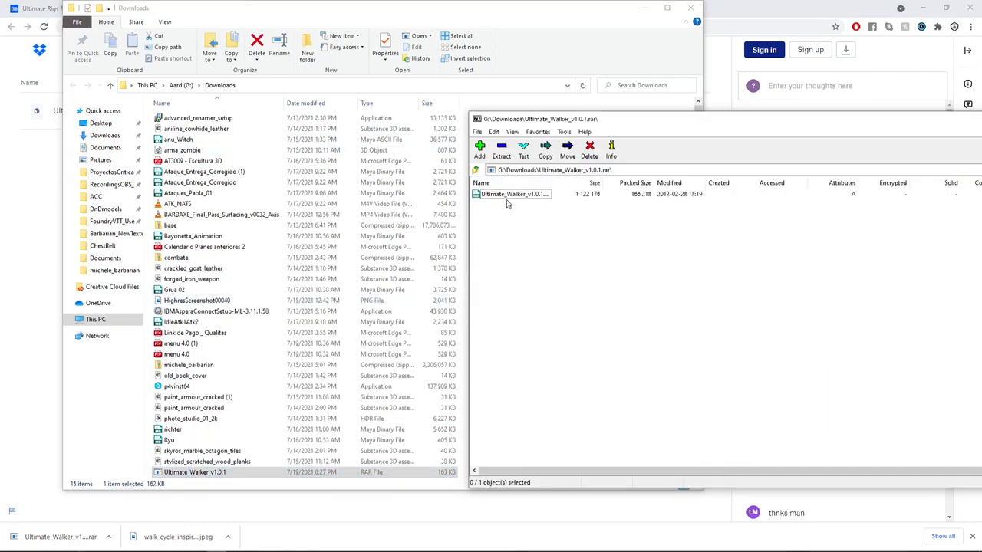
{"action": "left_click", "coordinate": [512, 197]}
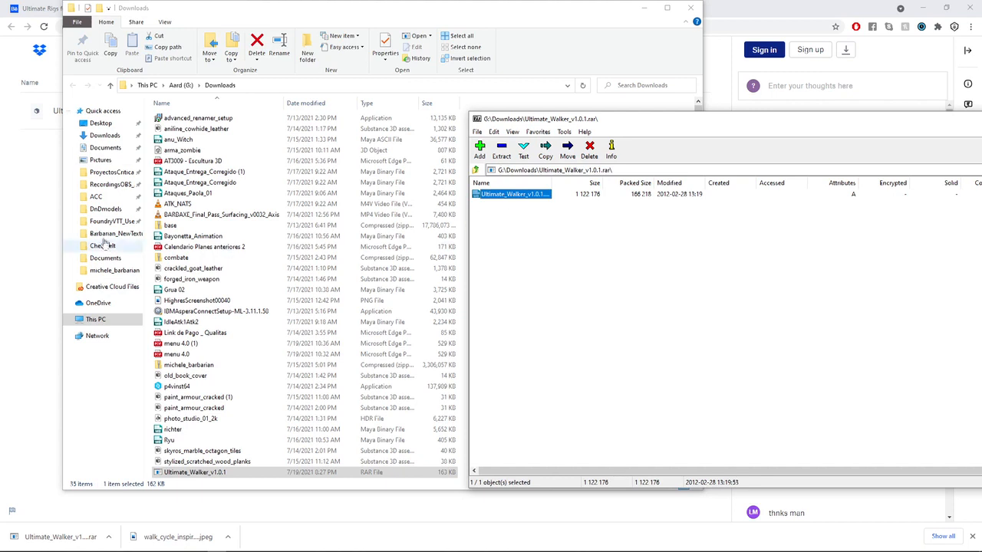
Browse the file window to ProyectosCritical, 2021, NexTut_MayaAnimation2022, Maya2022_Intro_to_Animation, and open its scenes folder
{"action": "left_click", "coordinate": [112, 172]}
{"action": "double_click", "coordinate": [193, 129]}
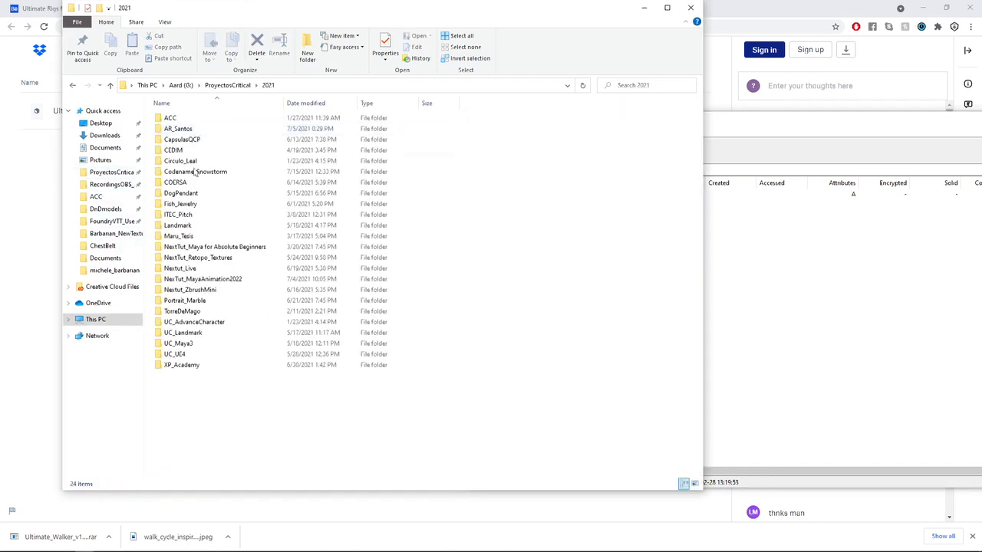
{"action": "left_click", "coordinate": [205, 280]}
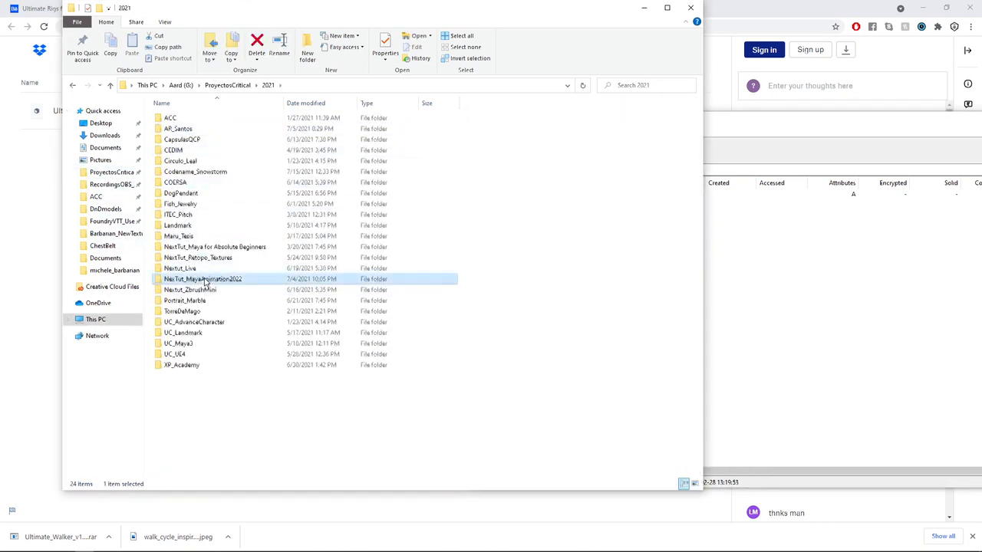
{"action": "double_click", "coordinate": [205, 280]}
{"action": "double_click", "coordinate": [198, 129]}
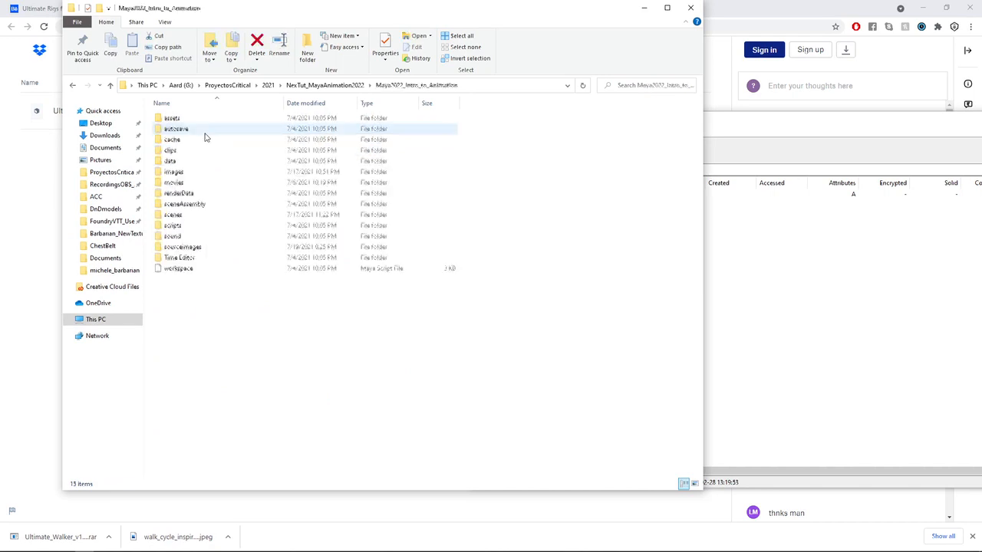
{"action": "double_click", "coordinate": [188, 220]}
Extract the Ultimate_Walker_v1.0.1 Maya file from the archive into the scenes folder, and put both windows away
{"action": "left_click", "coordinate": [811, 134]}
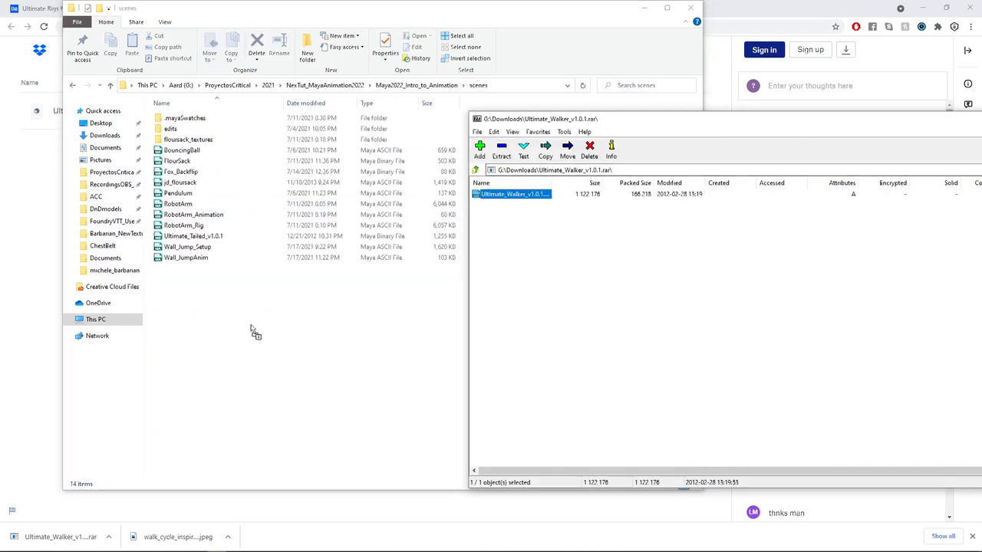
{"action": "left_click_drag", "start_coordinate": [256, 332], "coordinate": [256, 332]}
{"action": "left_click", "coordinate": [793, 136]}
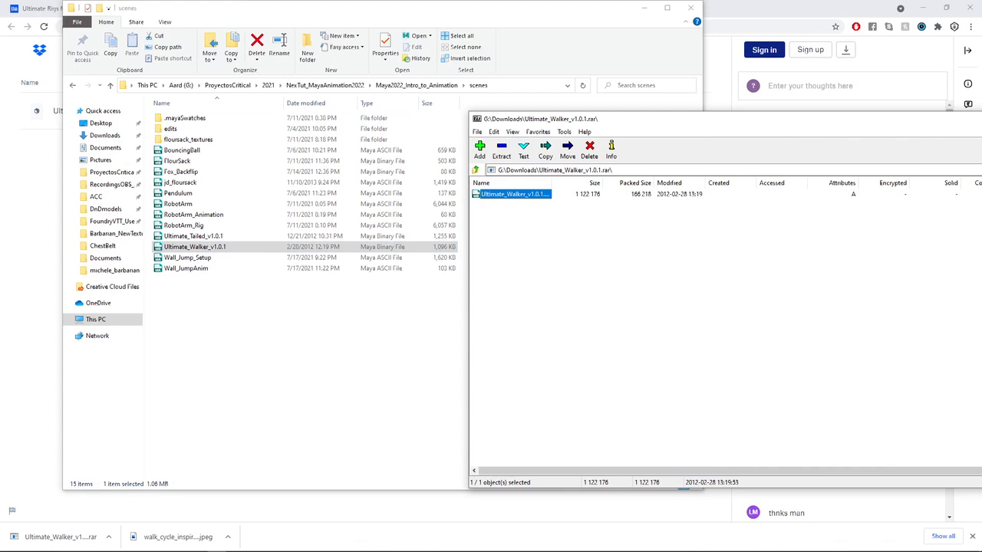
{"action": "left_click", "coordinate": [981, 119]}
{"action": "left_click", "coordinate": [644, 8]}
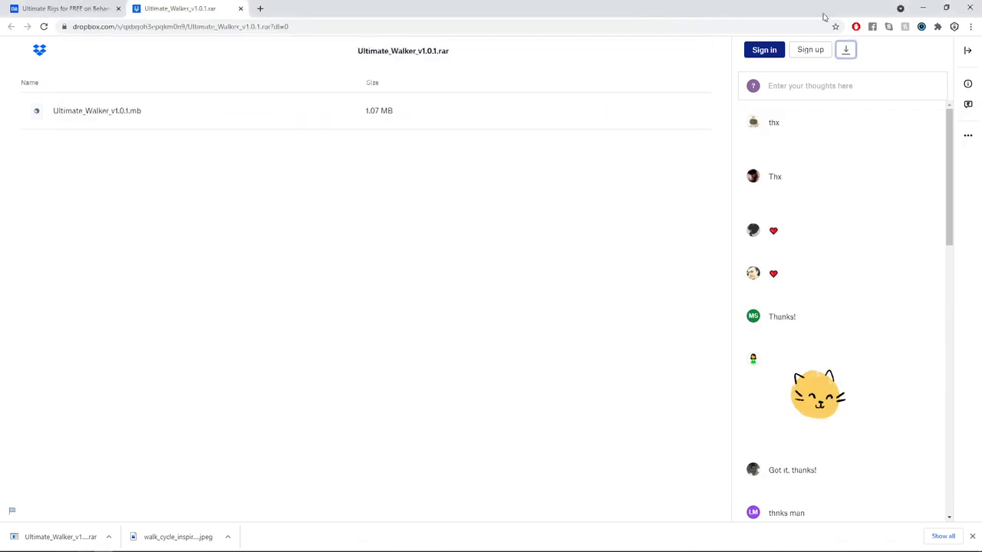
Switch to Maya and set the current project to the Maya2022_Intro_to_Animation folder
{"action": "left_click", "coordinate": [924, 8]}
{"action": "middle_click_drag", "start_coordinate": [557, 272], "coordinate": [484, 264], "text": "alt"}
{"action": "left_click", "coordinate": [9, 17]}
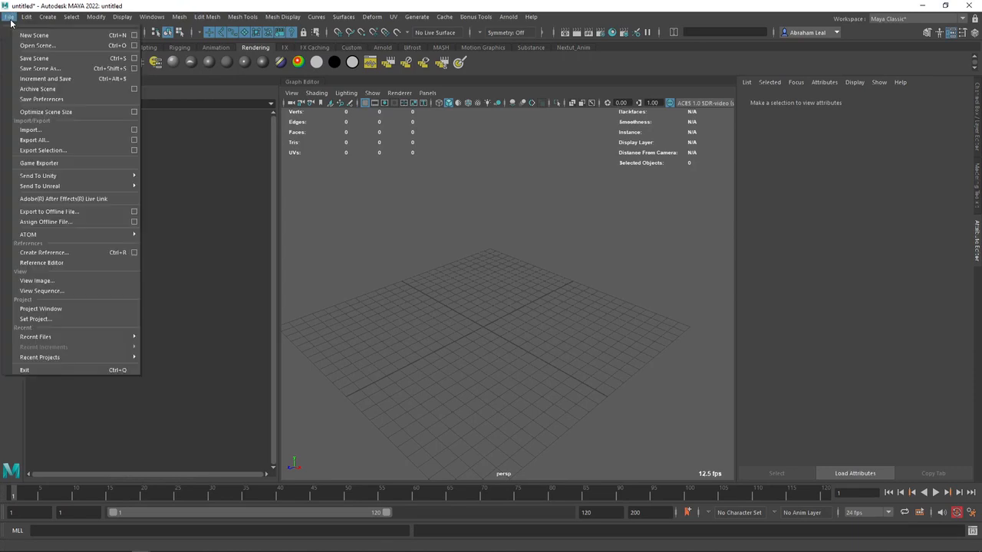
{"action": "left_click", "coordinate": [57, 320]}
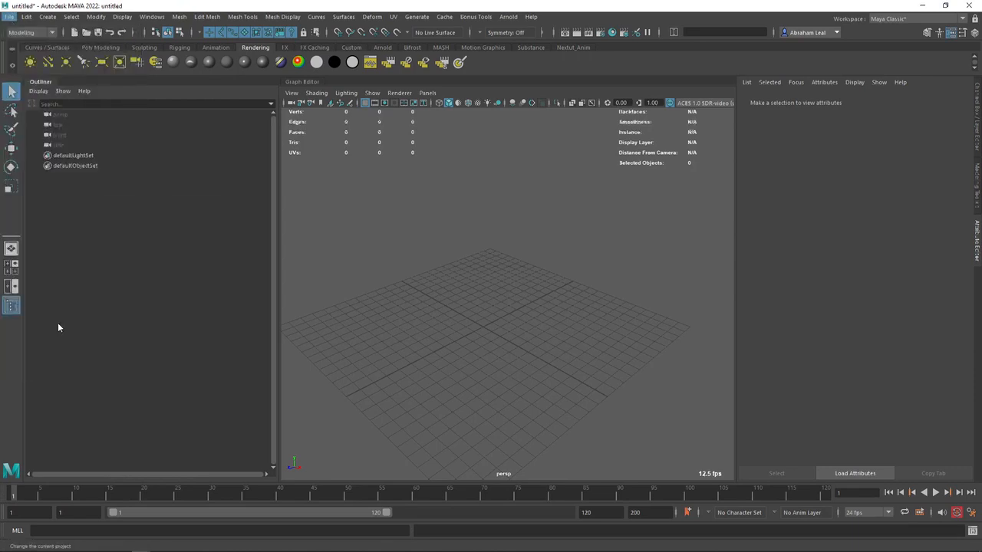
{"action": "left_click", "coordinate": [360, 182]}
{"action": "left_click", "coordinate": [865, 404]}
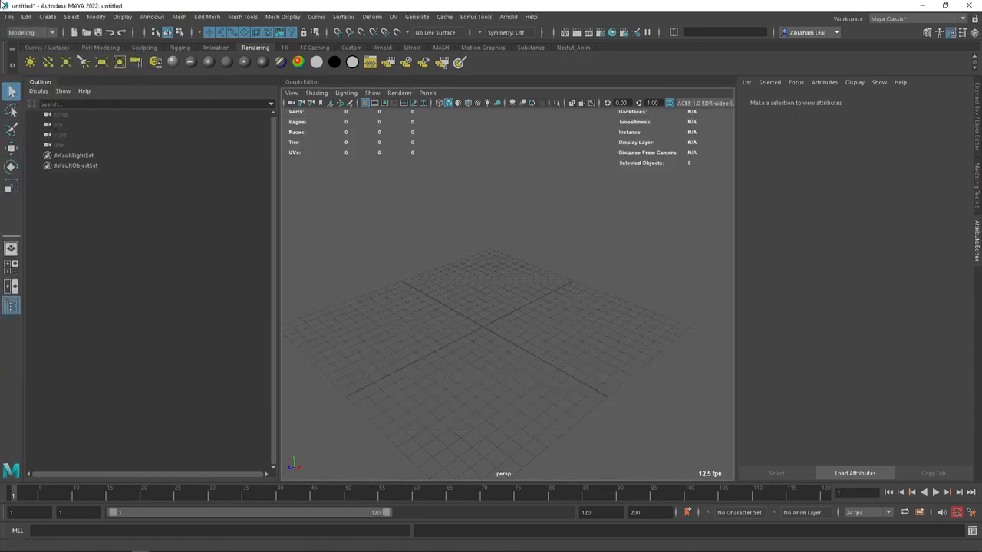
Bring Ultimate_Walker_v1.0.1.mb from the project's scenes folder into the empty scene as a reference
{"action": "left_click", "coordinate": [10, 19]}
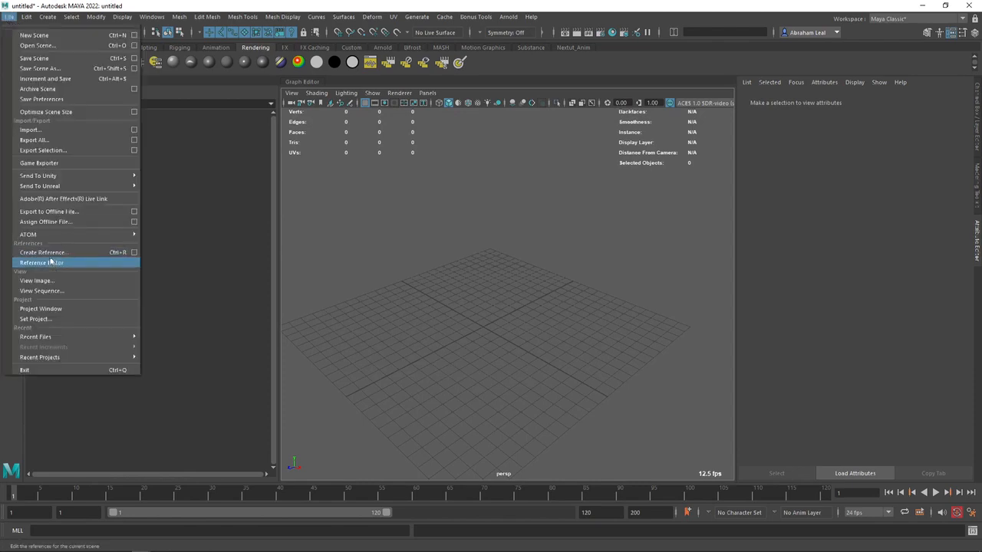
{"action": "left_click", "coordinate": [94, 256]}
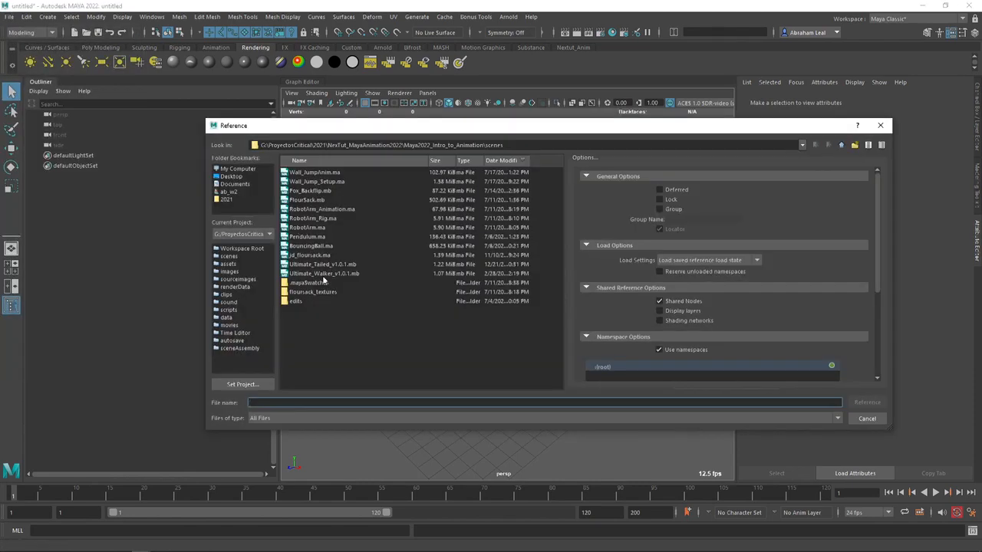
{"action": "left_click", "coordinate": [323, 274]}
{"action": "left_click", "coordinate": [866, 402]}
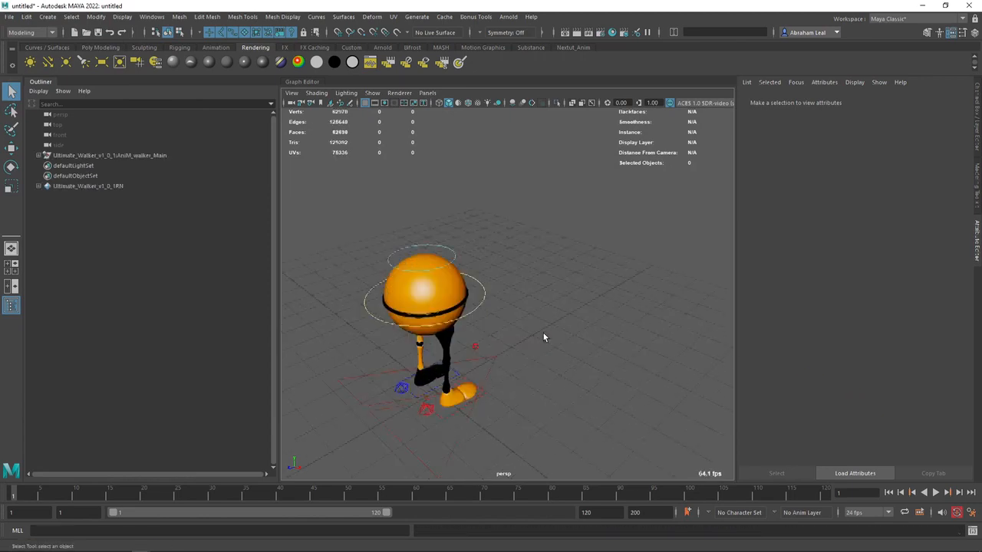
Turn on Two Sided Lighting in the perspective view to fix the black legs, and frame the walker from the front
{"action": "left_click_drag", "start_coordinate": [543, 333], "coordinate": [351, 325], "text": "alt"}
{"action": "middle_click_drag", "start_coordinate": [429, 324], "coordinate": [484, 332], "text": "alt"}
{"action": "right_click_drag", "start_coordinate": [484, 332], "coordinate": [482, 266], "text": "alt"}
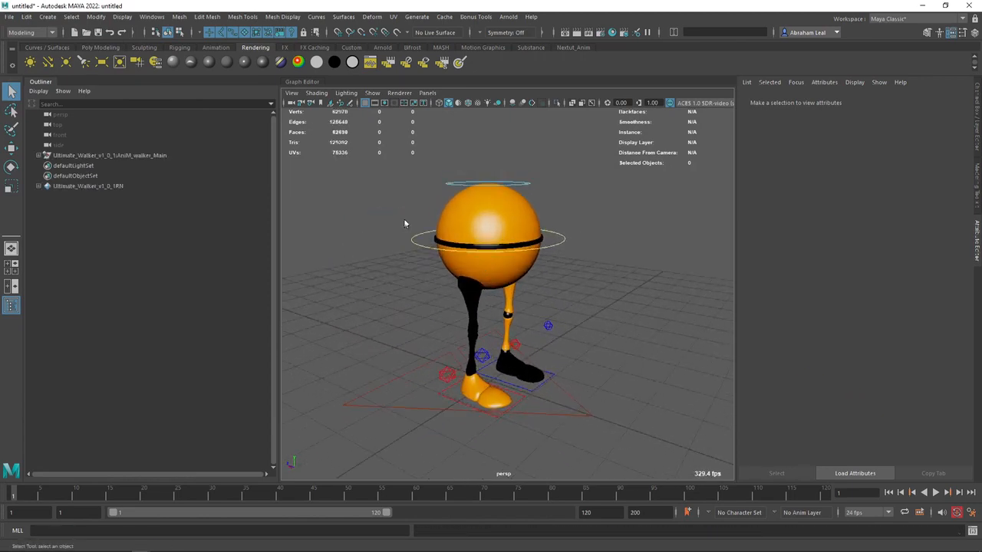
{"action": "left_click", "coordinate": [344, 93]}
{"action": "left_click", "coordinate": [344, 95]}
{"action": "left_click", "coordinate": [346, 95]}
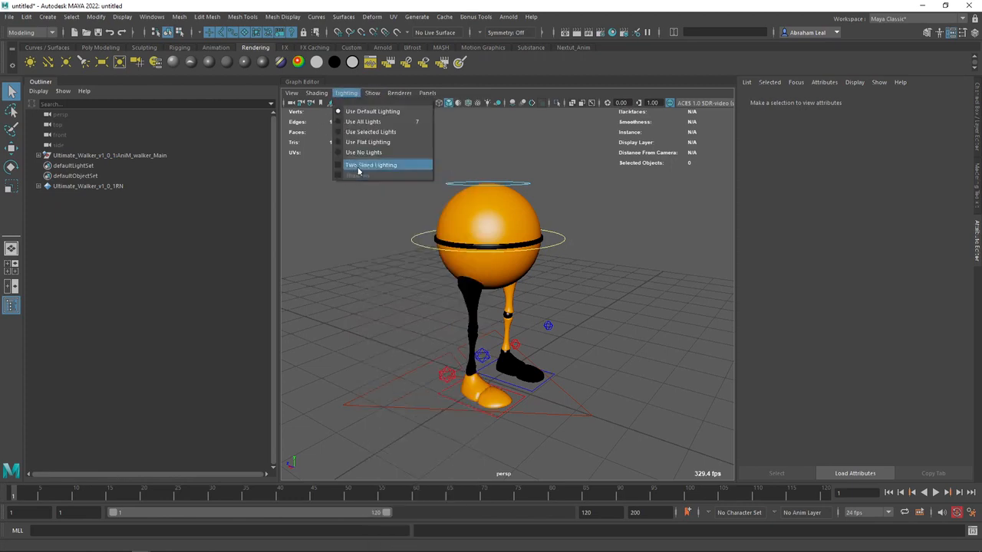
{"action": "left_click", "coordinate": [359, 165]}
{"action": "left_click_drag", "start_coordinate": [528, 279], "coordinate": [443, 207], "text": "alt"}
{"action": "scroll", "coordinate": [542, 224], "scroll_direction": "up", "scroll_amount": 2}
{"action": "middle_click_drag", "start_coordinate": [546, 219], "coordinate": [547, 260], "text": "alt"}
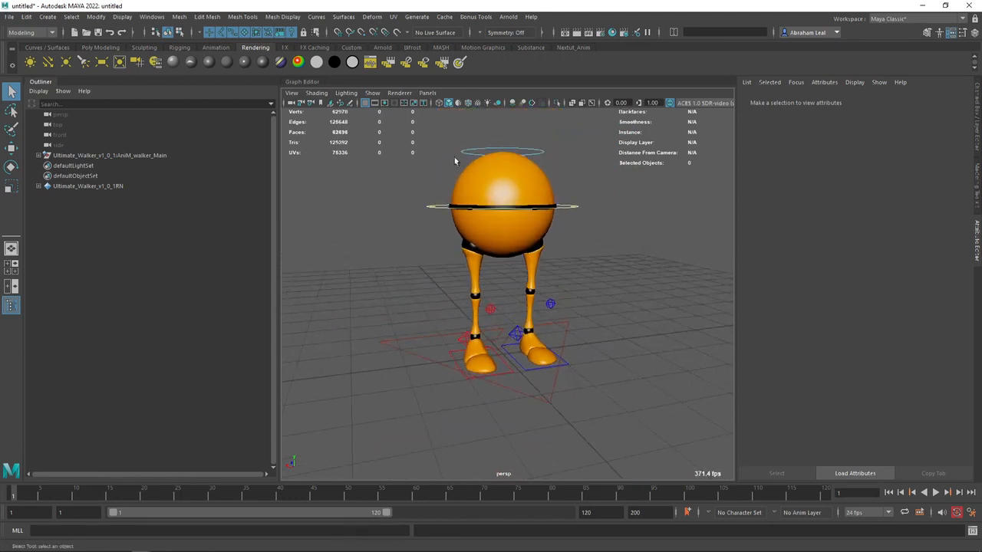
Examine the walker rig and its control curves from the front, side and a distance
{"action": "right_click_drag", "start_coordinate": [570, 203], "coordinate": [469, 263], "text": "alt"}
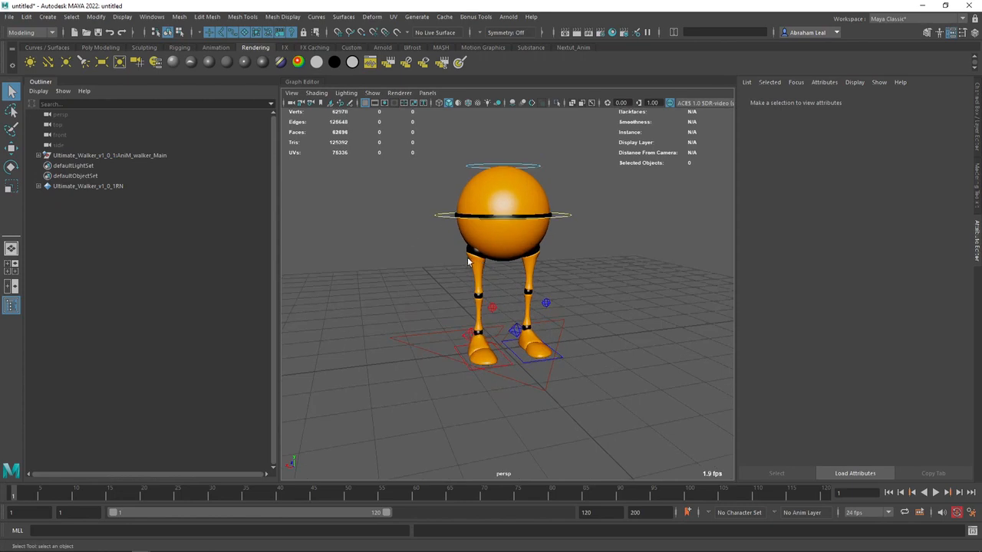
{"action": "left_click_drag", "start_coordinate": [469, 292], "coordinate": [517, 307], "text": "alt"}
{"action": "scroll", "coordinate": [524, 297], "scroll_direction": "down", "scroll_amount": 2}
{"action": "middle_click_drag", "start_coordinate": [525, 295], "coordinate": [588, 278], "text": "alt"}
{"action": "scroll", "coordinate": [588, 278], "scroll_direction": "up", "scroll_amount": 4}
{"action": "left_click_drag", "start_coordinate": [587, 279], "coordinate": [537, 287], "text": "alt"}
{"action": "right_click_drag", "start_coordinate": [543, 298], "coordinate": [480, 278], "text": "alt"}
{"action": "left_click_drag", "start_coordinate": [480, 279], "coordinate": [456, 267], "text": "alt"}
{"action": "right_click_drag", "start_coordinate": [456, 268], "coordinate": [477, 275], "text": "alt"}
{"action": "left_click_drag", "start_coordinate": [477, 275], "coordinate": [606, 288], "text": "alt"}
{"action": "right_click_drag", "start_coordinate": [606, 288], "coordinate": [536, 272], "text": "alt"}
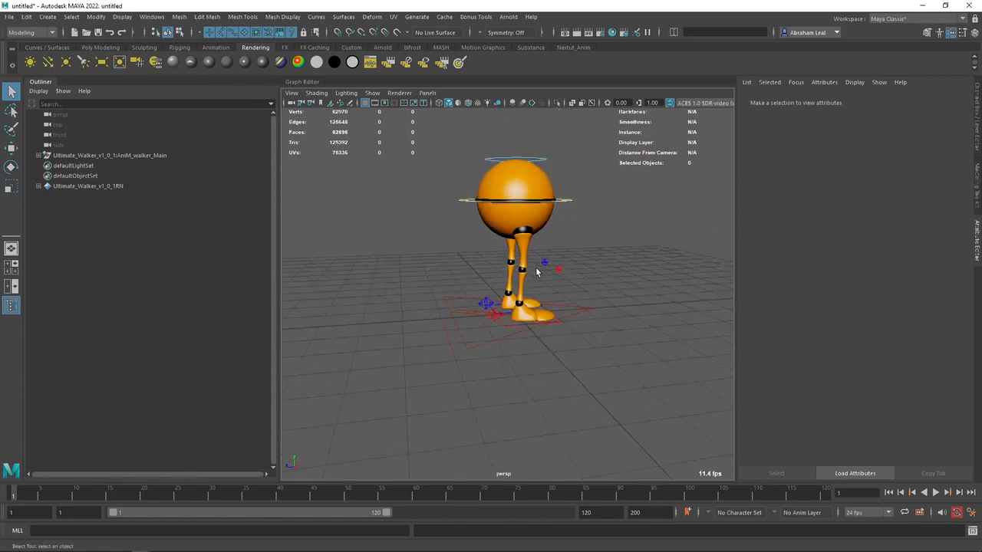
Switch to Notepad, note the terms Inverse Kinematic and Forward Kinematic on two lines, and put the window away
{"action": "key", "text": "super"}
{"action": "type", "text": "notepad"}
{"action": "key", "text": "Return"}
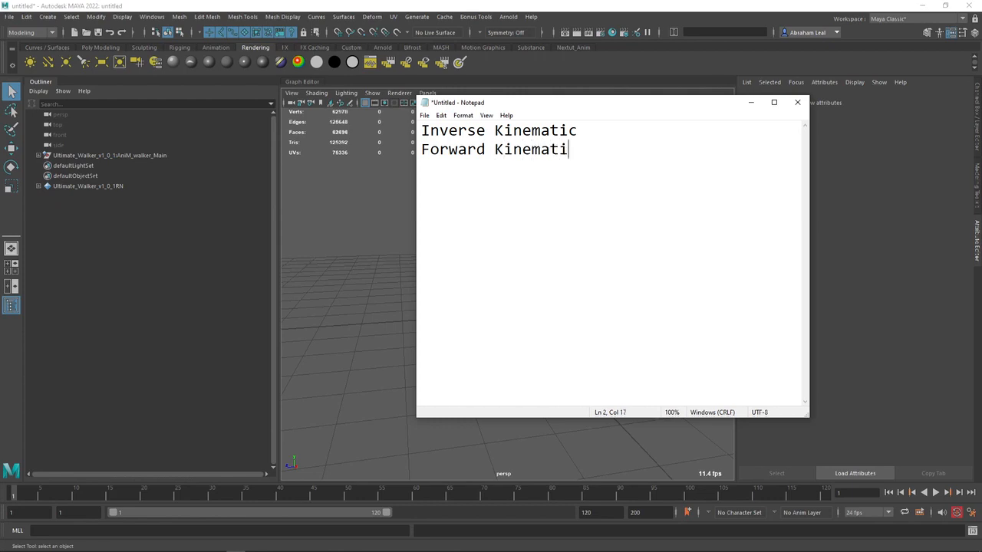
{"action": "left_click", "coordinate": [751, 103]}
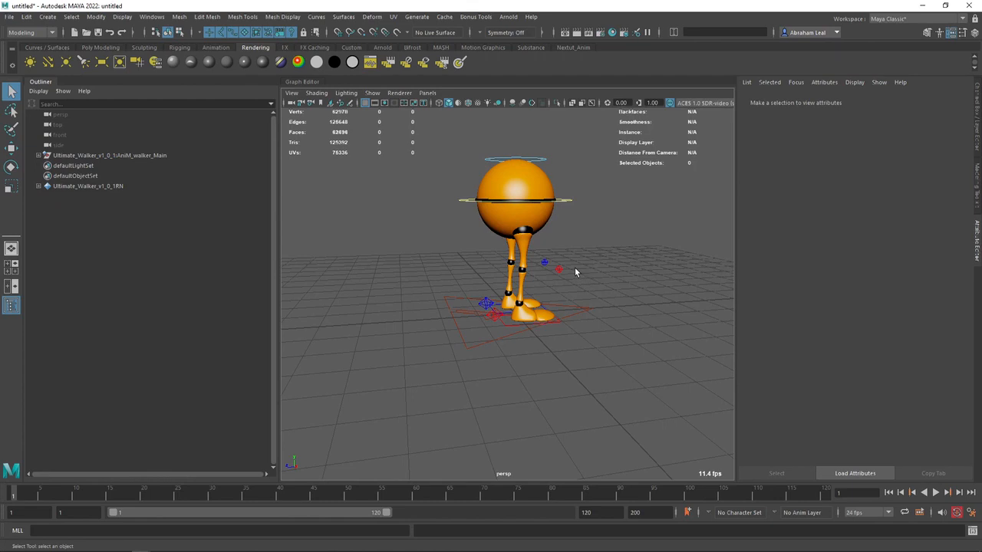
Examine the walker's feet and knees together with their heel and knee controls from several angles
{"action": "scroll", "coordinate": [520, 301], "scroll_direction": "up", "scroll_amount": 5}
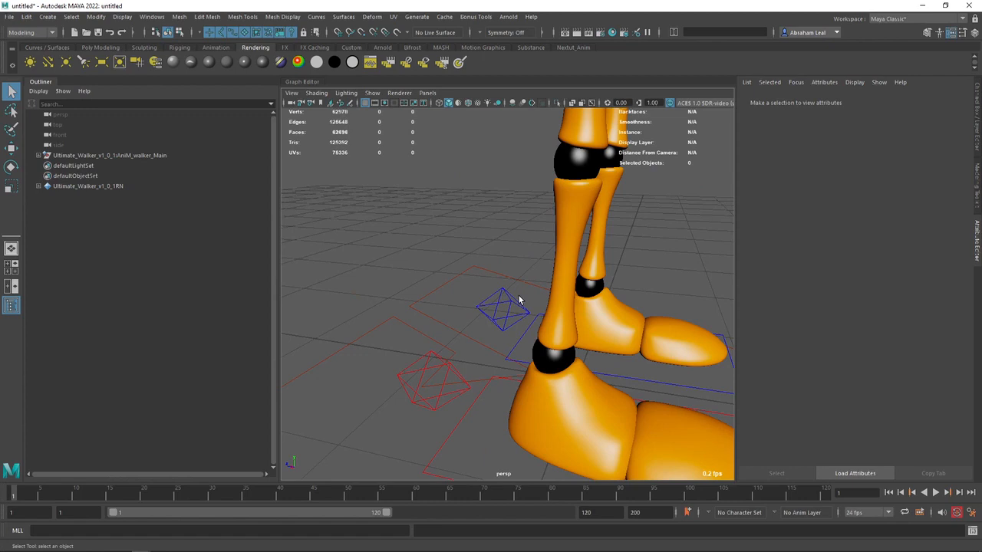
{"action": "scroll", "coordinate": [518, 295], "scroll_direction": "down", "scroll_amount": 8}
{"action": "left_click_drag", "start_coordinate": [472, 277], "coordinate": [403, 274], "text": "alt"}
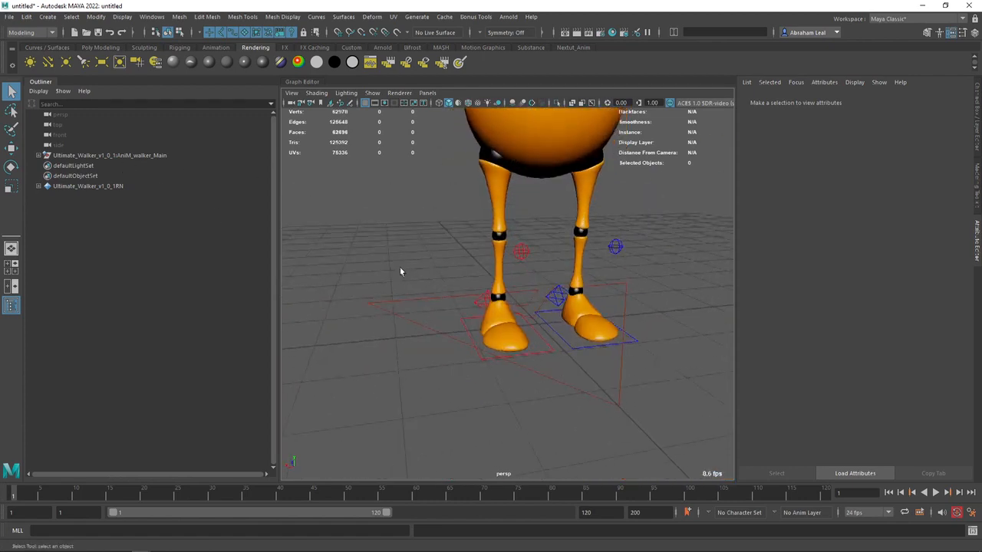
{"action": "right_click_drag", "start_coordinate": [403, 274], "coordinate": [497, 309], "text": "alt"}
{"action": "left_click_drag", "start_coordinate": [497, 309], "coordinate": [500, 280], "text": "alt"}
{"action": "middle_click_drag", "start_coordinate": [499, 280], "coordinate": [508, 331], "text": "alt"}
{"action": "scroll", "coordinate": [557, 318], "scroll_direction": "down", "scroll_amount": 4}
{"action": "left_click_drag", "start_coordinate": [558, 317], "coordinate": [413, 322], "text": "alt"}
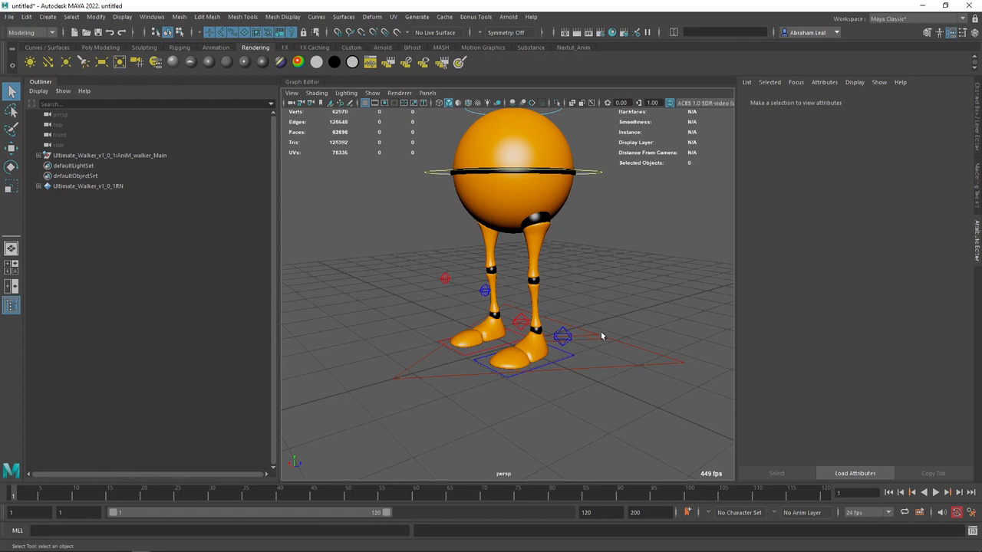
Try to lift the left foot by moving its heel IK control, and undo the move
{"action": "left_click", "coordinate": [565, 333]}
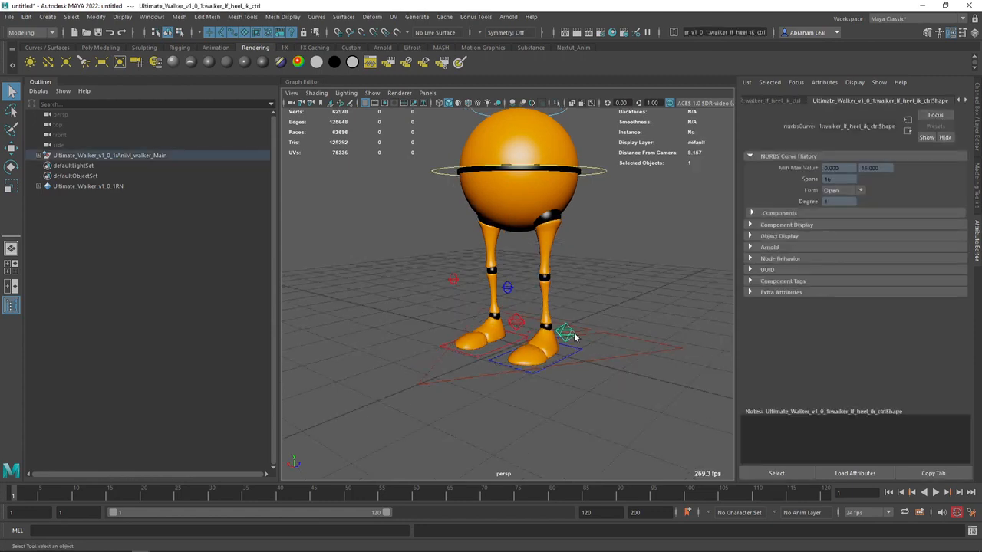
{"action": "key", "text": "w"}
{"action": "left_click_drag", "start_coordinate": [583, 337], "coordinate": [524, 236], "text": "alt"}
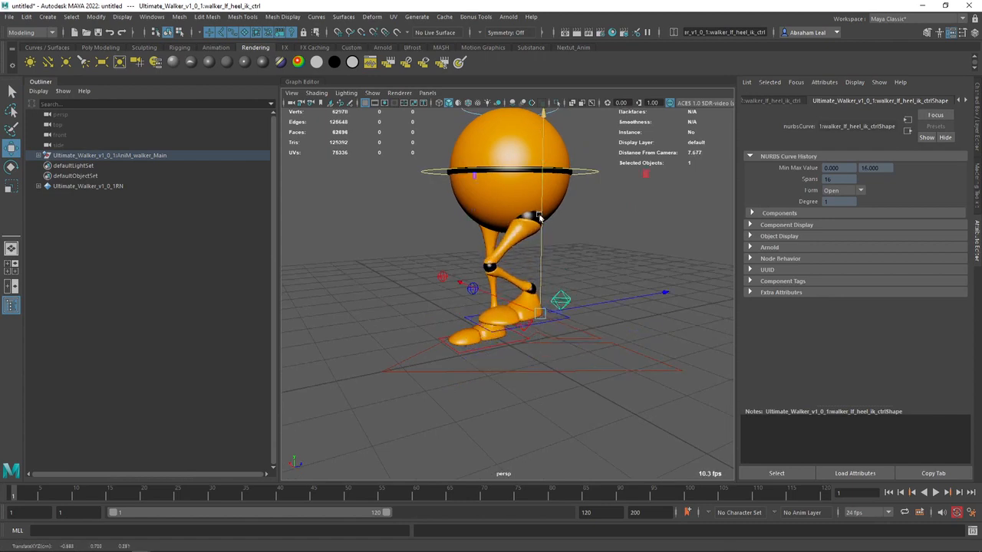
{"action": "left_click_drag", "start_coordinate": [468, 274], "coordinate": [539, 267], "text": "alt"}
{"action": "left_click_drag", "start_coordinate": [557, 303], "coordinate": [527, 344], "text": "alt"}
{"action": "key", "text": "ctrl+z"}
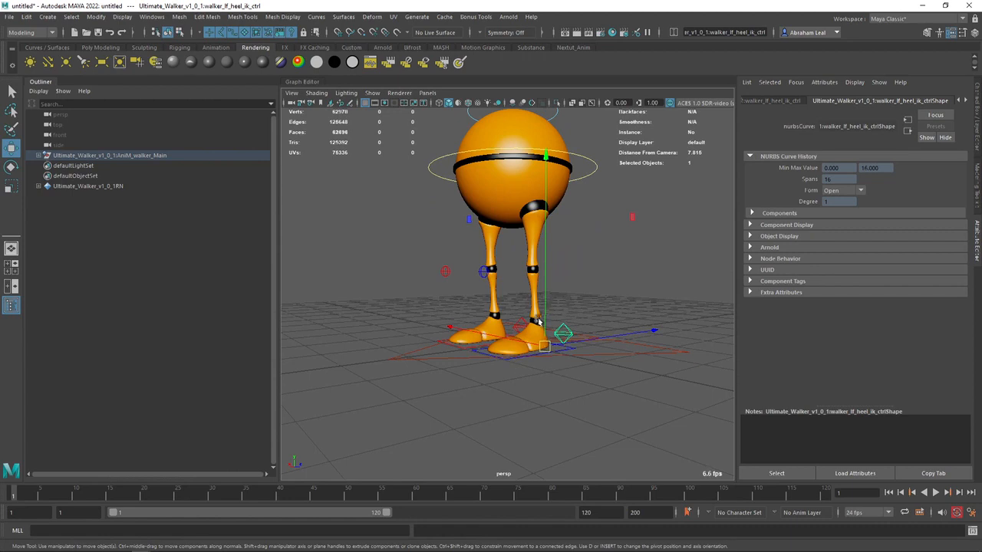
Move the left heel IK control outward and up so the left leg steps away from the body and bends
{"action": "mouse_move", "coordinate": [549, 348]}
{"action": "left_mouse_down", "text": "alt"}
{"action": "mouse_move", "coordinate": [564, 335]}
{"action": "mouse_move", "coordinate": [553, 332]}
{"action": "left_mouse_up", "text": "alt"}
{"action": "left_click_drag", "start_coordinate": [591, 297], "coordinate": [637, 290]}
{"action": "left_click_drag", "start_coordinate": [541, 189], "coordinate": [583, 273], "text": "alt"}
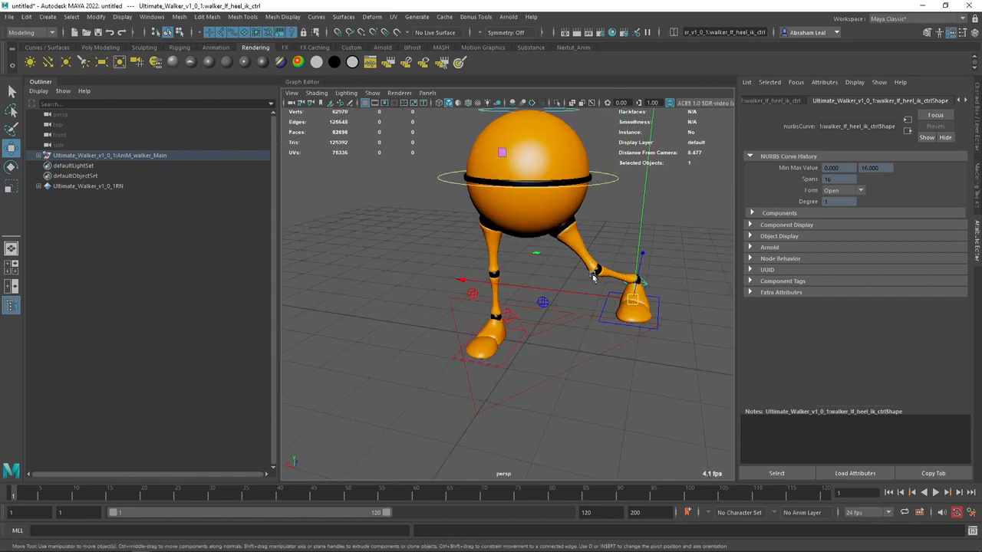
{"action": "left_click_drag", "start_coordinate": [568, 217], "coordinate": [626, 299], "text": "alt"}
{"action": "left_click_drag", "start_coordinate": [615, 298], "coordinate": [573, 315], "text": "alt"}
{"action": "left_click_drag", "start_coordinate": [556, 267], "coordinate": [517, 283], "text": "alt"}
{"action": "mouse_move", "coordinate": [572, 319]}
{"action": "left_mouse_down", "text": "alt"}
{"action": "mouse_move", "coordinate": [522, 322]}
{"action": "mouse_move", "coordinate": [575, 320]}
{"action": "left_mouse_up", "text": "alt"}
{"action": "left_click_drag", "start_coordinate": [575, 320], "coordinate": [517, 301], "text": "alt"}
Select the left knee pole vector control and show its channels in the Channel Box
{"action": "left_click", "coordinate": [554, 265]}
{"action": "left_click", "coordinate": [560, 266]}
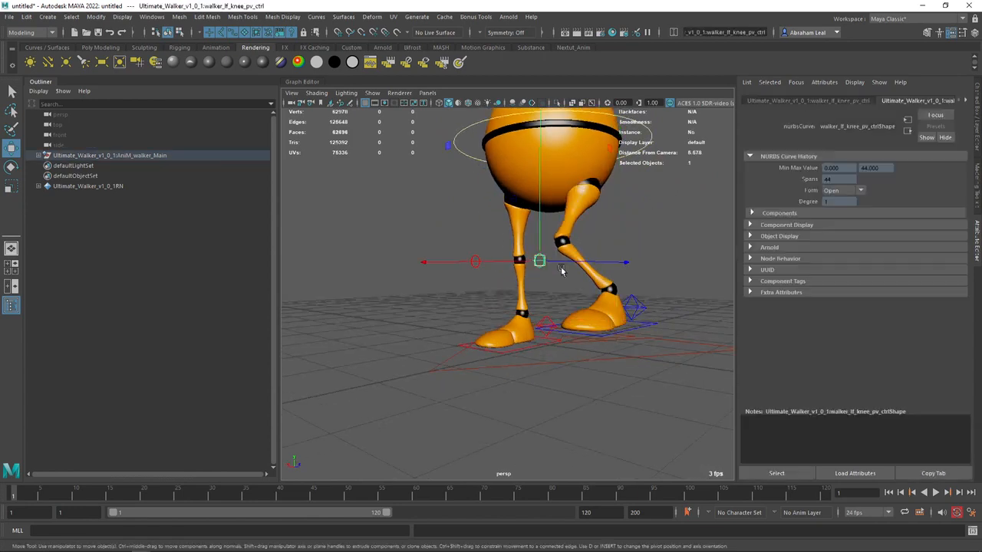
{"action": "left_click_drag", "start_coordinate": [560, 266], "coordinate": [625, 266], "text": "alt"}
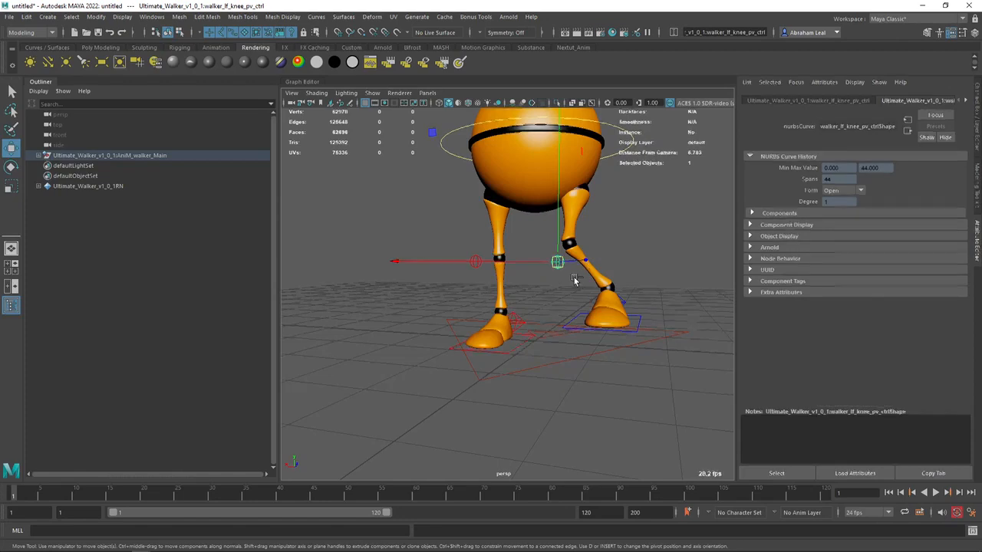
{"action": "key", "text": "ctrl+a"}
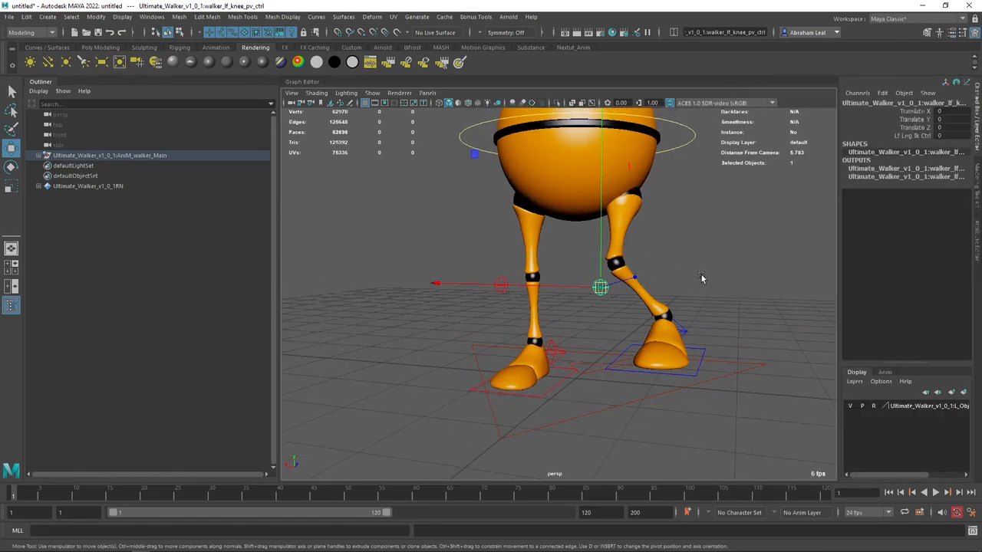
Rotate the left heel IK control about 87° in Y so the foot points outward, and clear the selection
{"action": "left_click", "coordinate": [701, 353]}
{"action": "key", "text": "e"}
{"action": "key", "text": "q"}
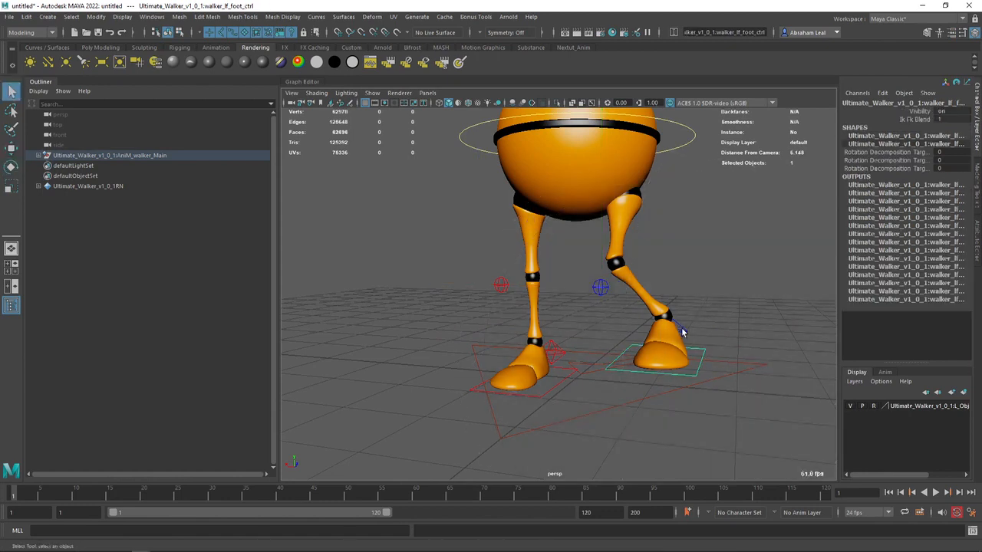
{"action": "left_click", "coordinate": [681, 328]}
{"action": "middle_click_drag", "start_coordinate": [699, 327], "coordinate": [586, 312], "text": "alt"}
{"action": "key", "text": "e"}
{"action": "left_click_drag", "start_coordinate": [554, 379], "coordinate": [392, 232]}
{"action": "key", "text": "q"}
{"action": "left_click", "coordinate": [452, 277]}
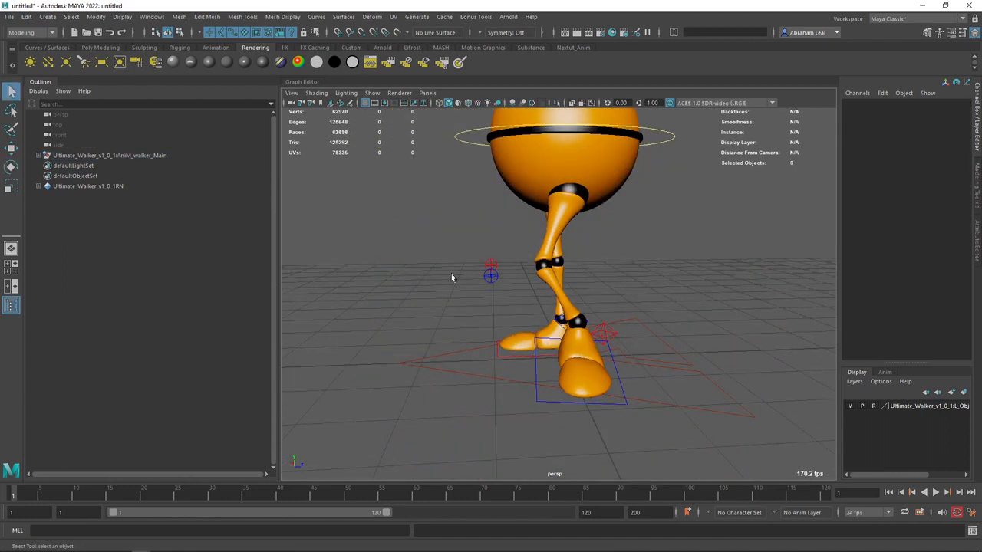
Move the left knee pole vector control outward to about Translate X 1.811, Y 0.505, Z -1.112 to aim the knee sideways
{"action": "left_click_drag", "start_coordinate": [469, 278], "coordinate": [537, 265], "text": "alt"}
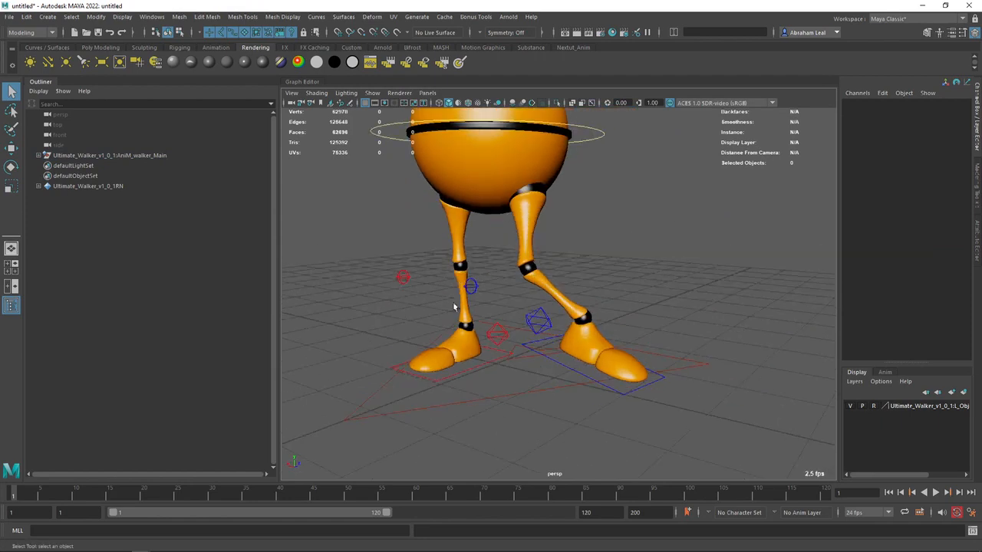
{"action": "left_click_drag", "start_coordinate": [454, 307], "coordinate": [489, 307], "text": "alt"}
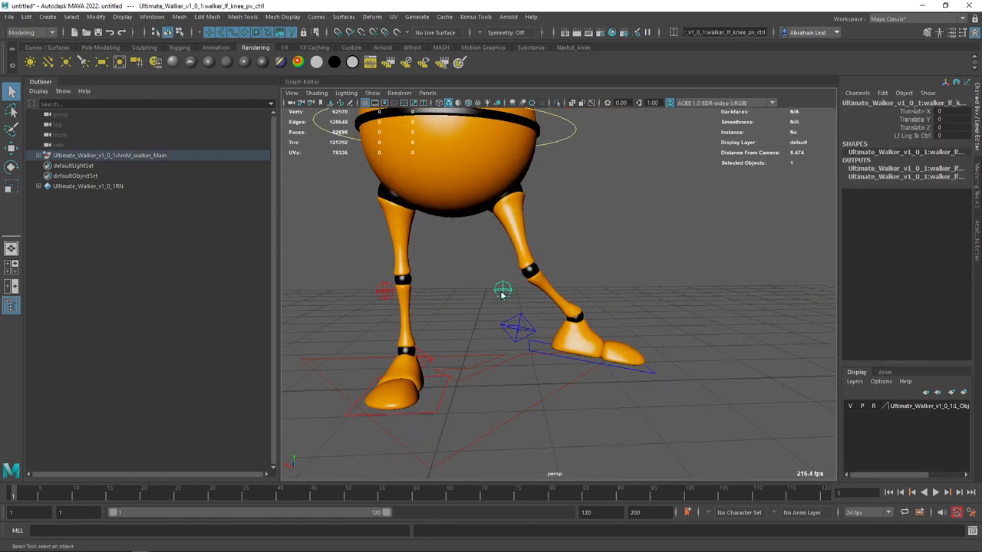
{"action": "key", "text": "w"}
{"action": "left_click_drag", "start_coordinate": [504, 296], "coordinate": [472, 297], "text": "alt"}
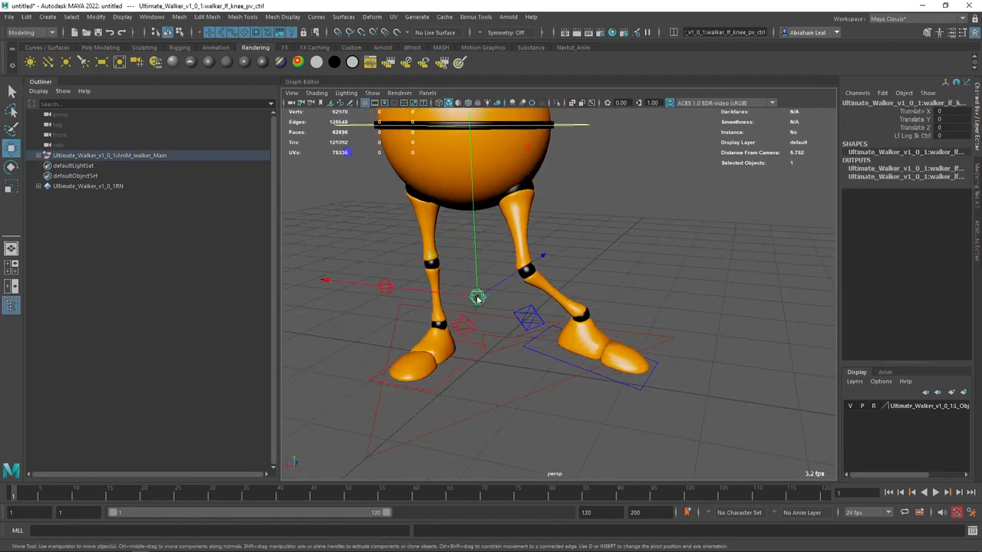
{"action": "left_click_drag", "start_coordinate": [519, 292], "coordinate": [506, 258], "text": "alt"}
{"action": "left_click_drag", "start_coordinate": [589, 247], "coordinate": [578, 273]}
{"action": "left_click_drag", "start_coordinate": [567, 418], "coordinate": [583, 300], "text": "alt"}
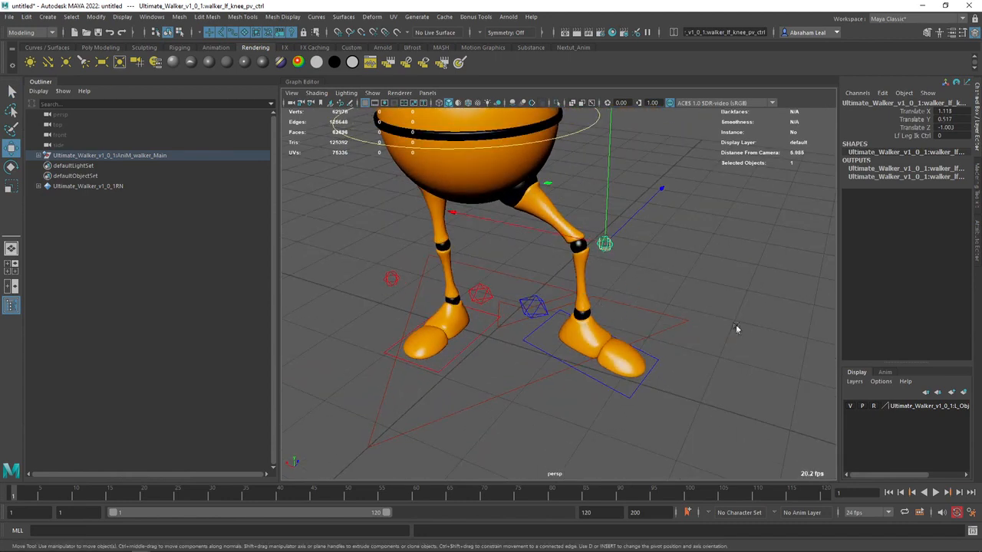
{"action": "left_click_drag", "start_coordinate": [713, 306], "coordinate": [500, 263], "text": "alt"}
{"action": "left_click_drag", "start_coordinate": [618, 248], "coordinate": [592, 263], "text": "alt"}
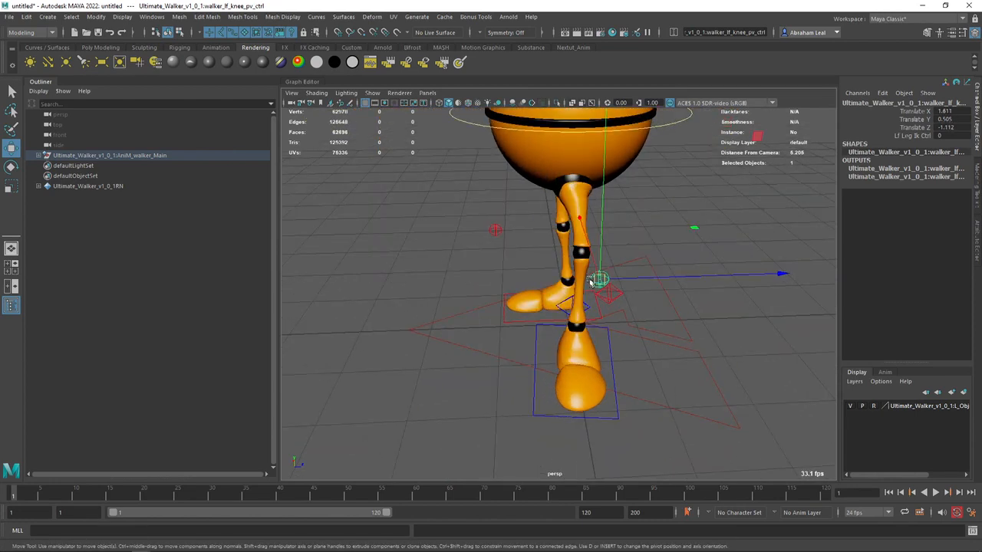
{"action": "left_click_drag", "start_coordinate": [597, 282], "coordinate": [696, 263], "text": "alt"}
{"action": "left_click_drag", "start_coordinate": [543, 313], "coordinate": [642, 289], "text": "alt"}
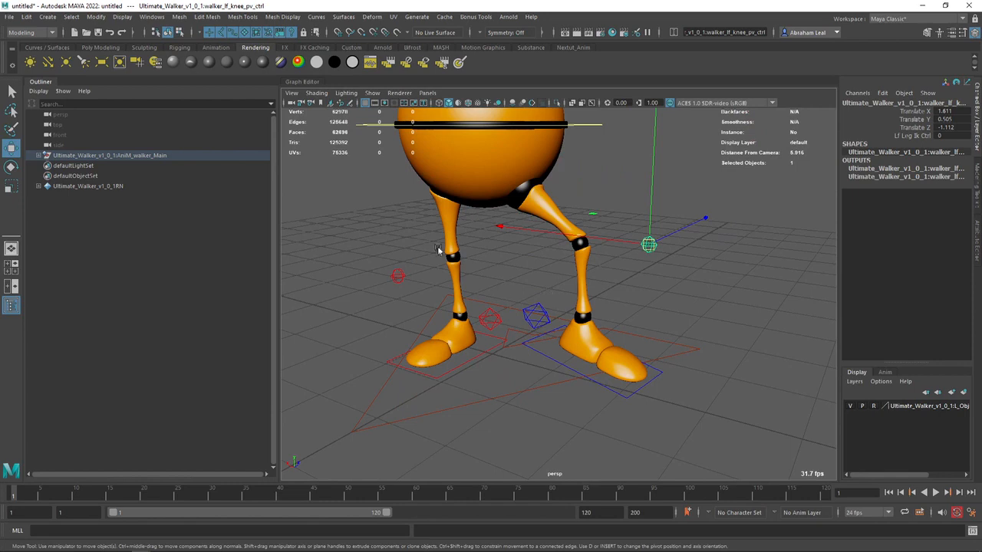
Select the right foot control and set its Ik Fk Blend to 0 to switch the leg to FK
{"action": "middle_click_drag", "start_coordinate": [460, 260], "coordinate": [548, 212], "text": "alt"}
{"action": "right_click_drag", "start_coordinate": [547, 212], "coordinate": [548, 245], "text": "alt"}
{"action": "left_click", "coordinate": [586, 253]}
{"action": "left_click", "coordinate": [566, 280]}
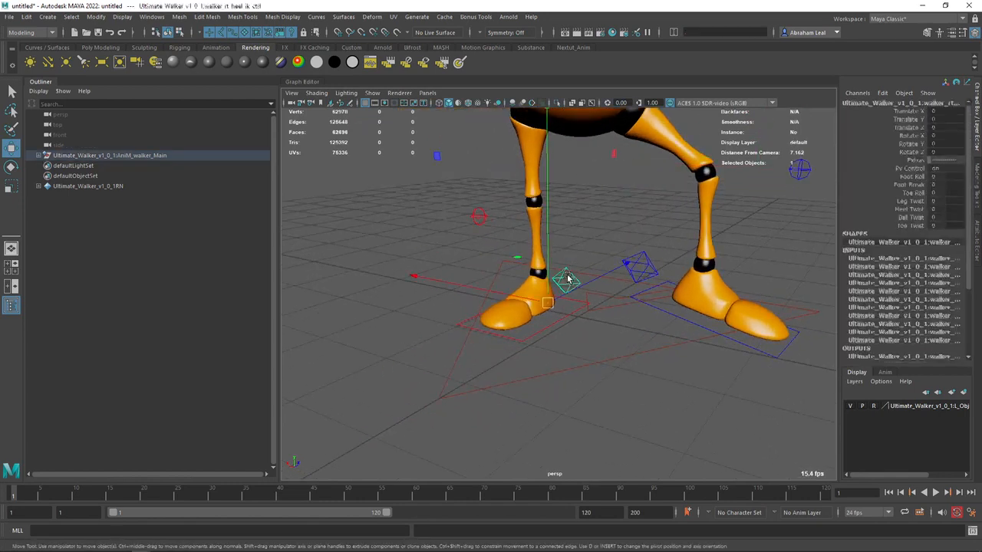
{"action": "left_click", "coordinate": [614, 235]}
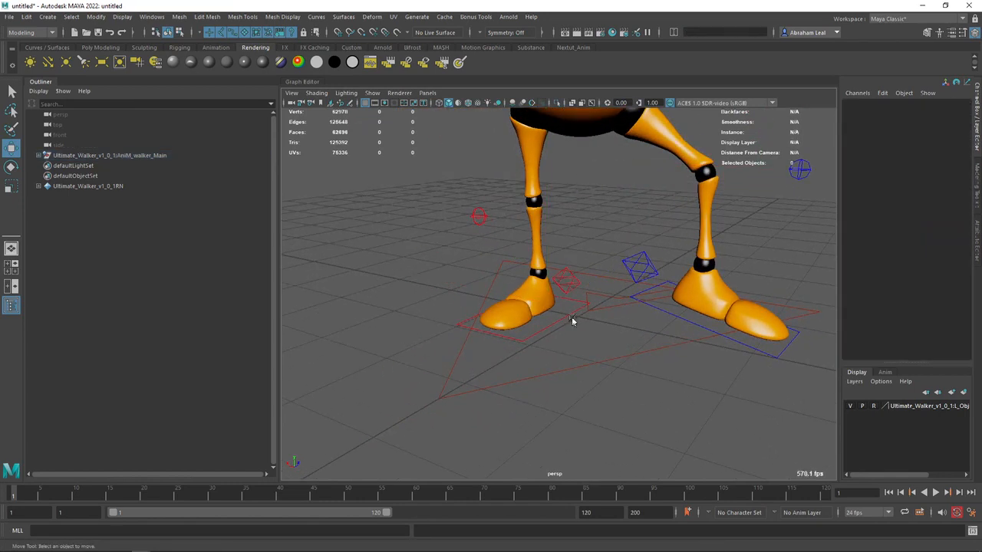
{"action": "left_click", "coordinate": [551, 342]}
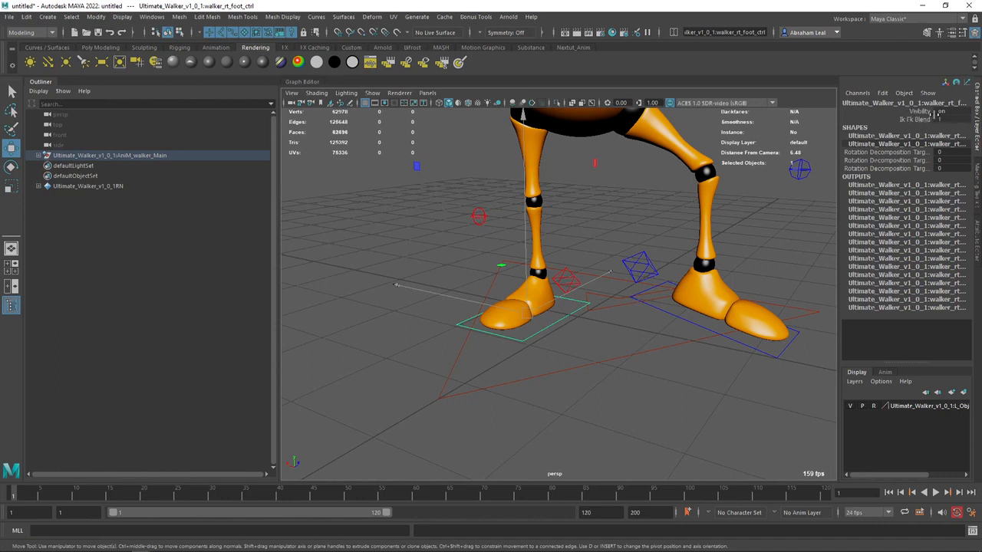
{"action": "type", "text": "0"}
{"action": "key", "text": "Return"}
Clear the selection and examine the FK controls along the right leg from several sides
{"action": "left_click", "coordinate": [573, 207]}
{"action": "middle_click_drag", "start_coordinate": [573, 206], "coordinate": [581, 263], "text": "alt"}
{"action": "right_click_drag", "start_coordinate": [580, 263], "coordinate": [491, 263], "text": "alt"}
{"action": "left_click_drag", "start_coordinate": [491, 263], "coordinate": [523, 228], "text": "alt"}
{"action": "middle_click_drag", "start_coordinate": [523, 229], "coordinate": [560, 264], "text": "alt"}
{"action": "mouse_move", "coordinate": [561, 264]}
{"action": "left_mouse_down", "text": "alt"}
{"action": "mouse_move", "coordinate": [546, 267]}
{"action": "mouse_move", "coordinate": [546, 246]}
{"action": "mouse_move", "coordinate": [571, 258]}
{"action": "left_mouse_up", "text": "alt"}
{"action": "right_click_drag", "start_coordinate": [521, 253], "coordinate": [555, 249], "text": "alt"}
{"action": "left_click_drag", "start_coordinate": [552, 270], "coordinate": [462, 260], "text": "alt"}
{"action": "middle_click_drag", "start_coordinate": [549, 301], "coordinate": [561, 257], "text": "alt"}
{"action": "left_click_drag", "start_coordinate": [561, 257], "coordinate": [591, 319], "text": "alt"}
{"action": "left_click_drag", "start_coordinate": [633, 292], "coordinate": [609, 292], "text": "alt"}
{"action": "middle_click_drag", "start_coordinate": [606, 240], "coordinate": [601, 297], "text": "alt"}
Rotate the right upper leg FK control to about -36° in Z
{"action": "left_click", "coordinate": [566, 217]}
{"action": "left_click_drag", "start_coordinate": [566, 227], "coordinate": [628, 246], "text": "alt"}
{"action": "key", "text": "e"}
{"action": "left_click_drag", "start_coordinate": [678, 312], "coordinate": [652, 152]}
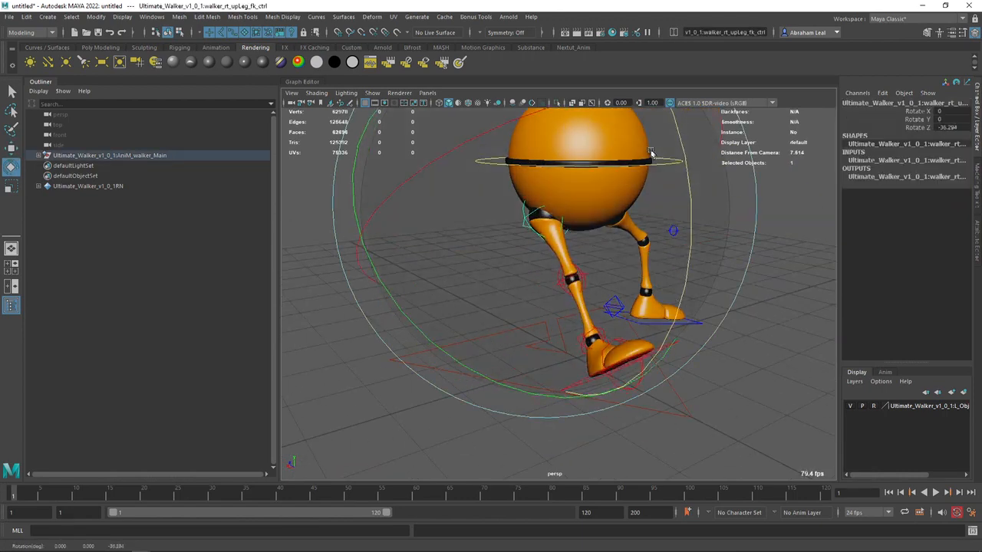
Raise the right leg to hip height with the upper leg FK control and bend it with the knee FK control
{"action": "left_click", "coordinate": [602, 282]}
{"action": "left_click", "coordinate": [578, 276]}
{"action": "left_click_drag", "start_coordinate": [582, 284], "coordinate": [552, 309], "text": "alt"}
{"action": "left_click", "coordinate": [709, 285]}
{"action": "left_click", "coordinate": [583, 282]}
{"action": "left_click_drag", "start_coordinate": [392, 159], "coordinate": [541, 240], "text": "alt"}
{"action": "left_click", "coordinate": [550, 242]}
{"action": "left_click", "coordinate": [507, 235]}
{"action": "left_click", "coordinate": [503, 232]}
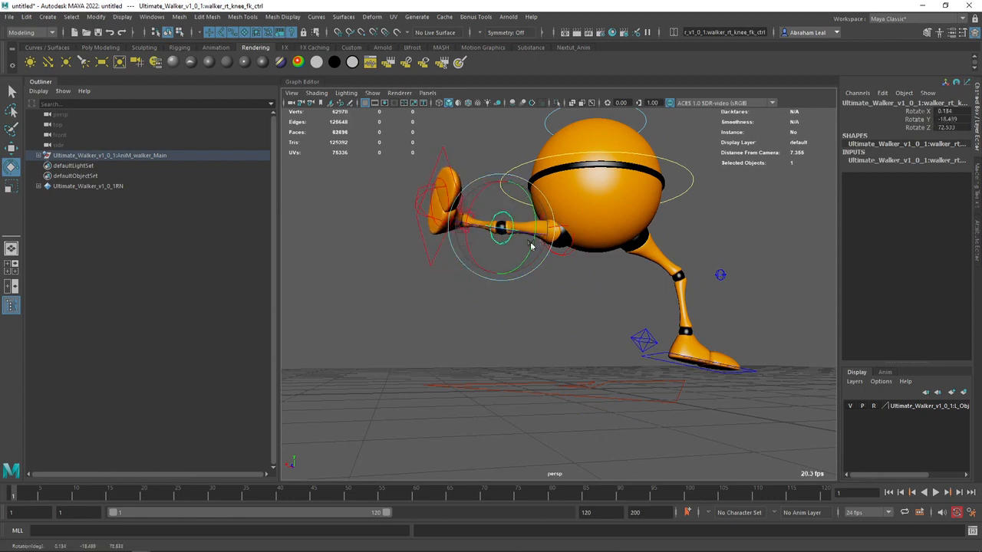
Rotate the right ankle FK control to about -38.7° in Z
{"action": "left_click", "coordinate": [458, 195]}
{"action": "left_click", "coordinate": [470, 218]}
{"action": "left_click_drag", "start_coordinate": [470, 217], "coordinate": [441, 244]}
{"action": "left_click_drag", "start_coordinate": [441, 244], "coordinate": [529, 345], "text": "alt"}
{"action": "right_click_drag", "start_coordinate": [529, 345], "coordinate": [650, 331], "text": "alt"}
{"action": "left_click_drag", "start_coordinate": [650, 330], "coordinate": [561, 241], "text": "alt"}
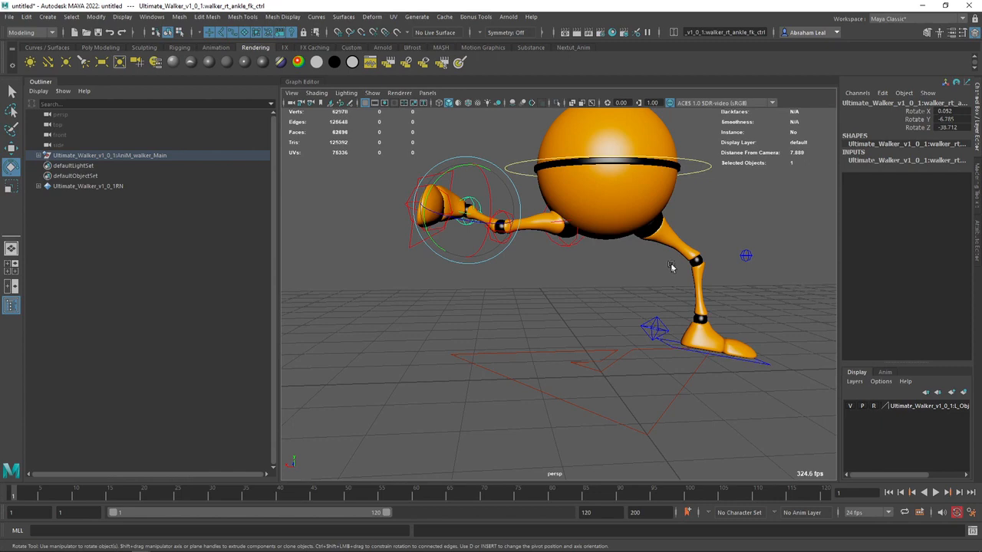
Rotate the left heel IK control to about -19° in Y so the foot points forward
{"action": "scroll", "coordinate": [690, 287], "scroll_direction": "up", "scroll_amount": 3}
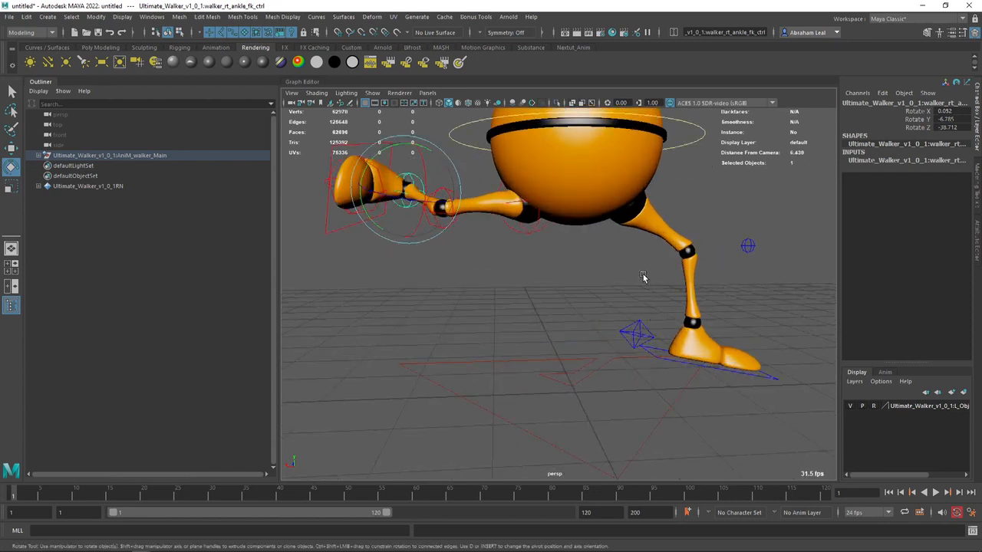
{"action": "left_click", "coordinate": [628, 333]}
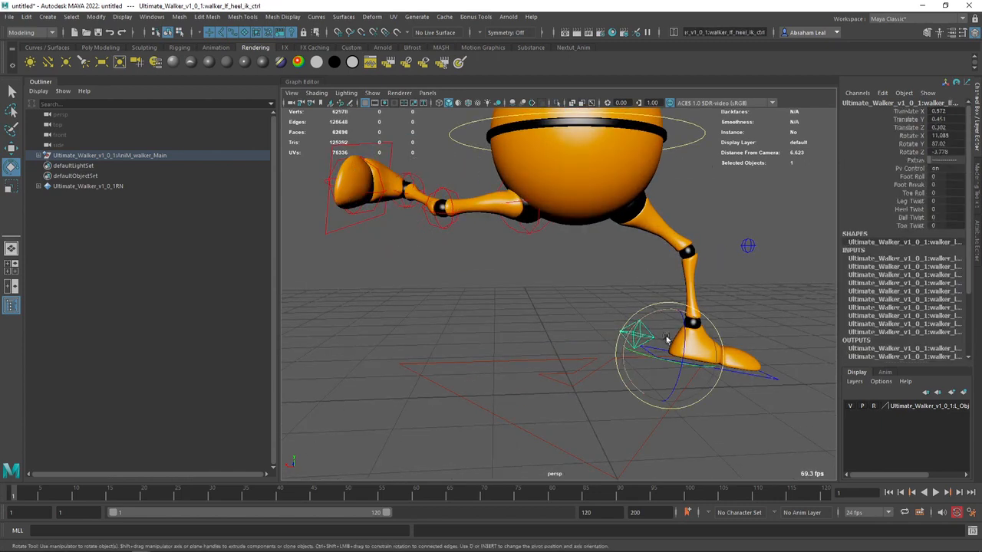
{"action": "middle_click_drag", "start_coordinate": [662, 338], "coordinate": [639, 334], "text": "alt"}
{"action": "left_click_drag", "start_coordinate": [681, 352], "coordinate": [628, 354]}
{"action": "key", "text": "w"}
{"action": "key", "text": "e"}
{"action": "key", "text": "w"}
Move the left knee pole vector control back in front of the leg, to about Translate X 0.05, Y 0.112, Z -0.048
{"action": "left_click", "coordinate": [727, 242]}
{"action": "left_click_drag", "start_coordinate": [731, 270], "coordinate": [676, 288], "text": "alt"}
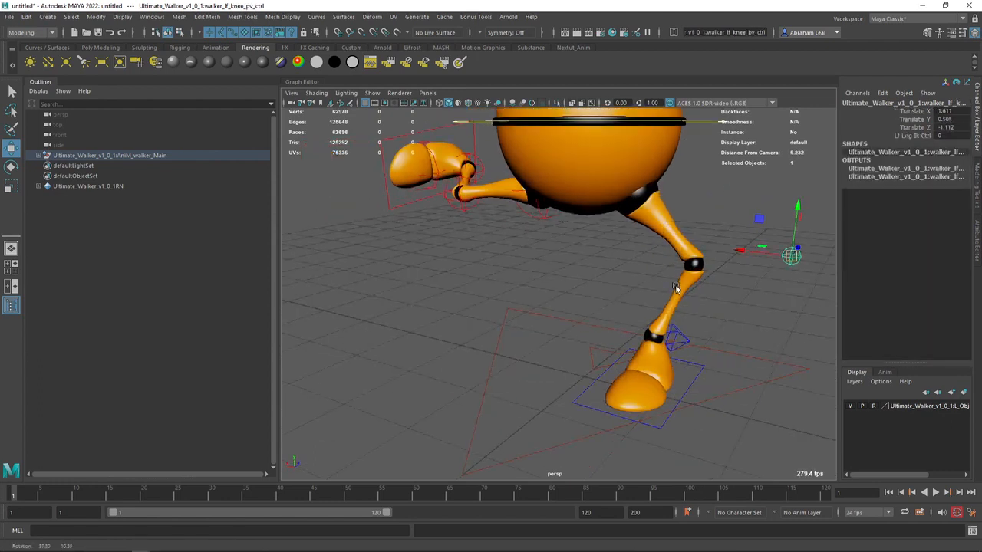
{"action": "left_click_drag", "start_coordinate": [792, 257], "coordinate": [629, 293]}
{"action": "scroll", "coordinate": [654, 288], "scroll_direction": "down", "scroll_amount": 4}
{"action": "scroll", "coordinate": [638, 286], "scroll_direction": "up", "scroll_amount": 4}
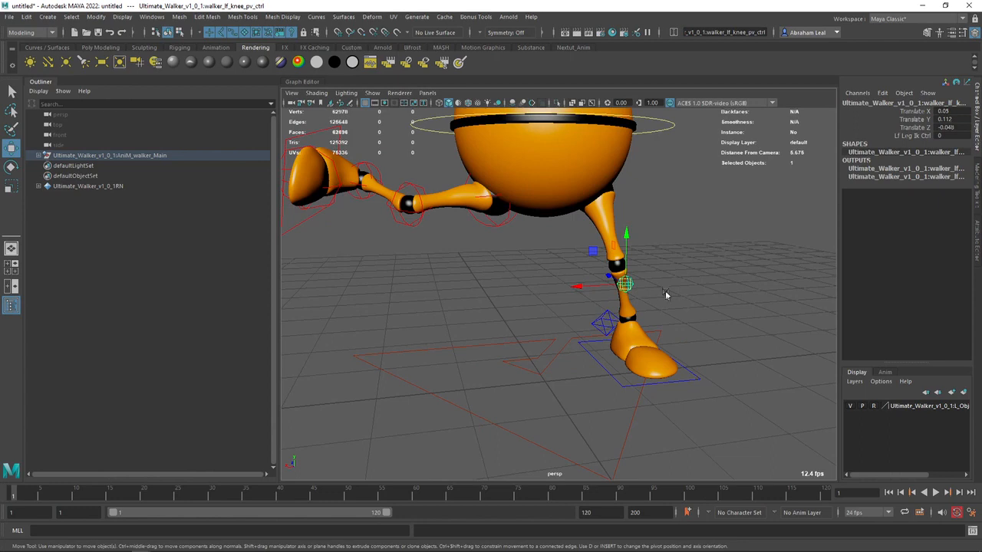
{"action": "left_click_drag", "start_coordinate": [546, 287], "coordinate": [541, 300], "text": "alt"}
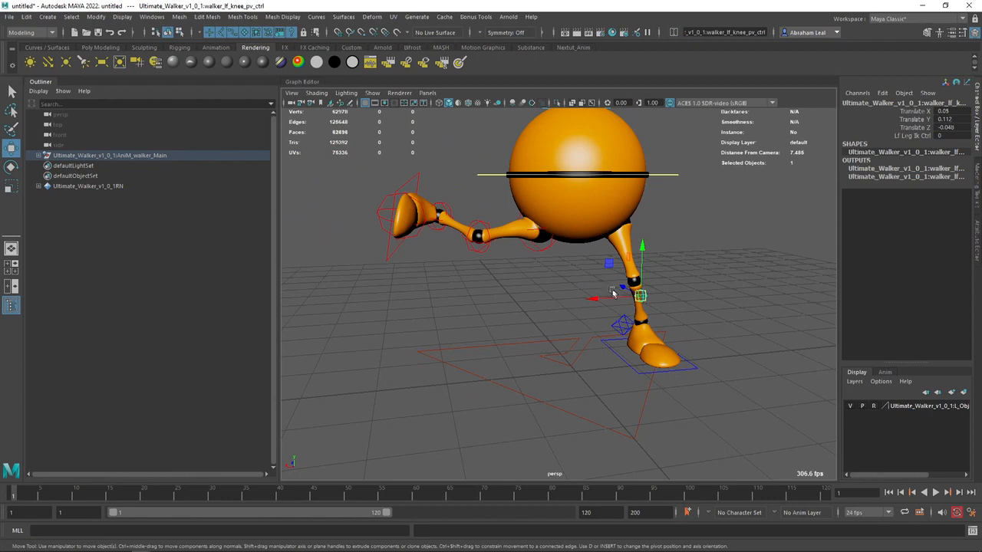
{"action": "left_click_drag", "start_coordinate": [557, 290], "coordinate": [590, 348], "text": "alt"}
{"action": "left_click", "coordinate": [572, 301]}
{"action": "left_click_drag", "start_coordinate": [571, 302], "coordinate": [612, 352], "text": "alt"}
{"action": "key", "text": "e"}
{"action": "left_click", "coordinate": [588, 350]}
{"action": "left_click", "coordinate": [581, 345]}
Undo the latest moves of the left knee pole vector control and the left heel IK control
{"action": "key", "text": "ctrl+z"}
{"action": "key", "text": "ctrl+z"}
{"action": "key", "text": "ctrl+z"}
{"action": "key", "text": "ctrl+z"}
{"action": "key", "text": "ctrl+z"}
{"action": "key", "text": "ctrl+z"}
{"action": "key", "text": "ctrl+z"}
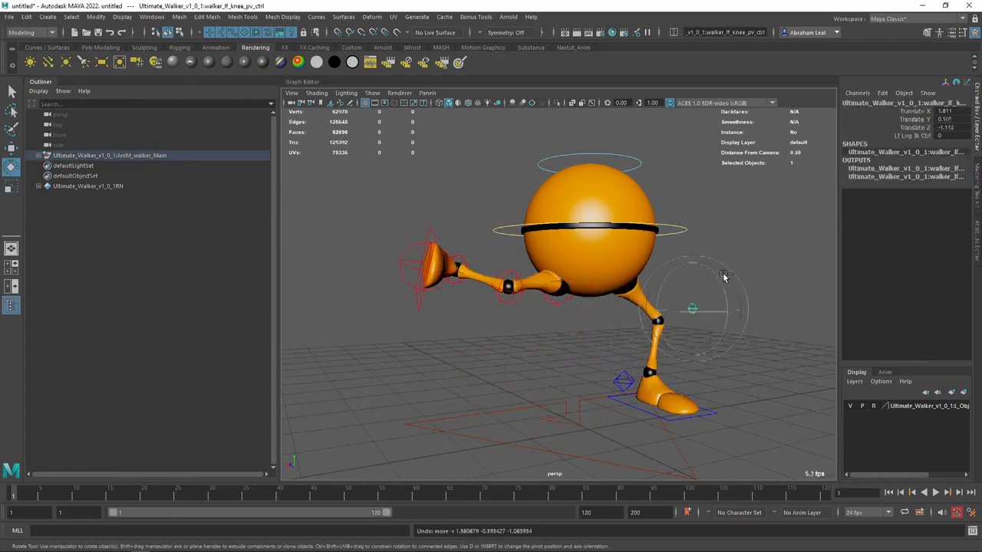
{"action": "key", "text": "ctrl+z"}
{"action": "key", "text": "ctrl+z"}
{"action": "key", "text": "ctrl+z"}
{"action": "key", "text": "ctrl+z"}
{"action": "key", "text": "ctrl+z"}
{"action": "key", "text": "ctrl+z"}
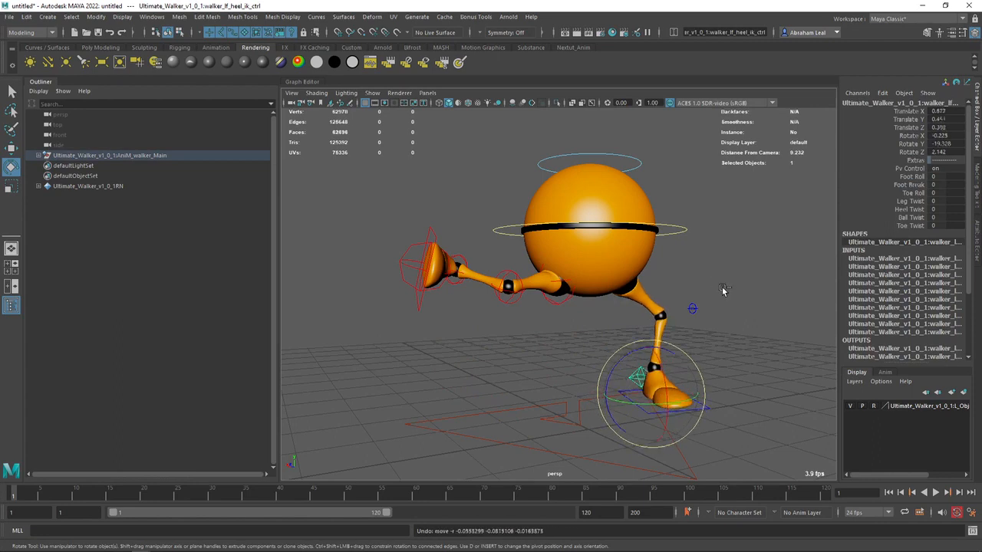
Undo all remaining rotations and moves of the leg controls until the walker is back in its default standing pose
{"action": "key", "text": "ctrl+z"}
{"action": "key", "text": "ctrl+z"}
{"action": "key", "text": "ctrl+z"}
{"action": "key", "text": "ctrl+z"}
{"action": "key", "text": "ctrl+z"}
{"action": "key", "text": "ctrl+z"}
{"action": "key", "text": "ctrl+z"}
{"action": "key", "text": "ctrl+z"}
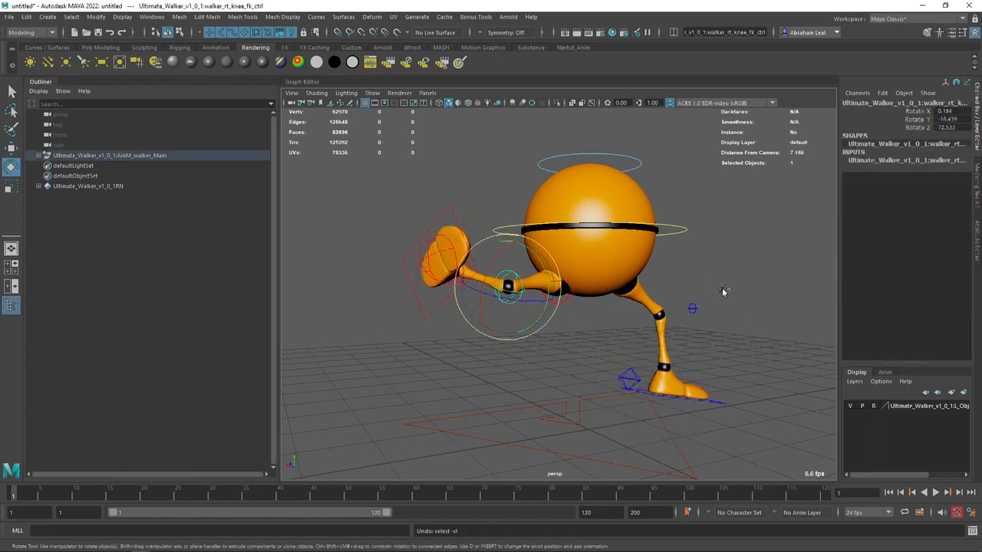
{"action": "key", "text": "ctrl+z"}
{"action": "key", "text": "ctrl+z"}
{"action": "key", "text": "ctrl+z"}
{"action": "key", "text": "ctrl+z"}
{"action": "key", "text": "ctrl+z"}
{"action": "key", "text": "ctrl+z"}
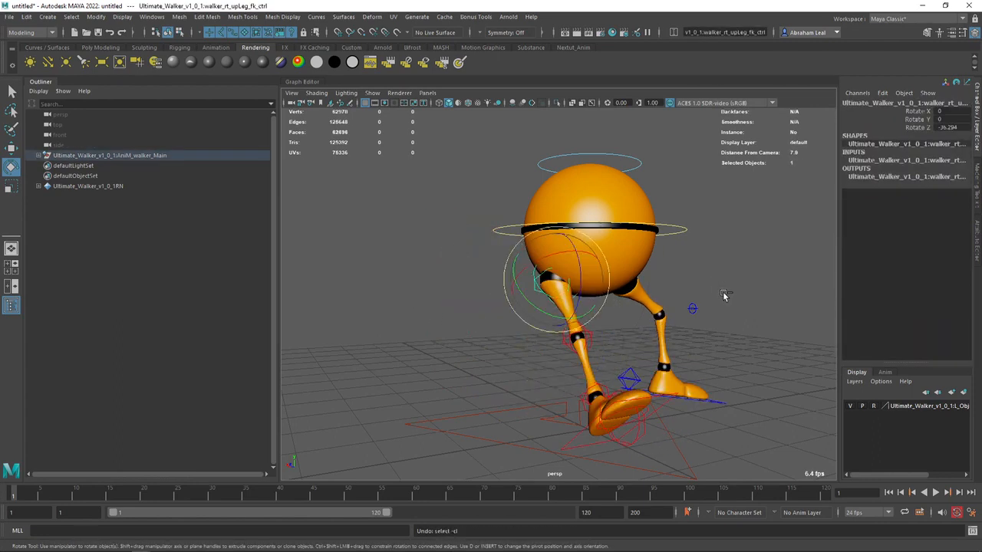
{"action": "key", "text": "ctrl+z"}
{"action": "key", "text": "ctrl+z"}
{"action": "key", "text": "ctrl+z"}
{"action": "key", "text": "ctrl+z"}
{"action": "key", "text": "ctrl+z"}
{"action": "key", "text": "ctrl+z"}
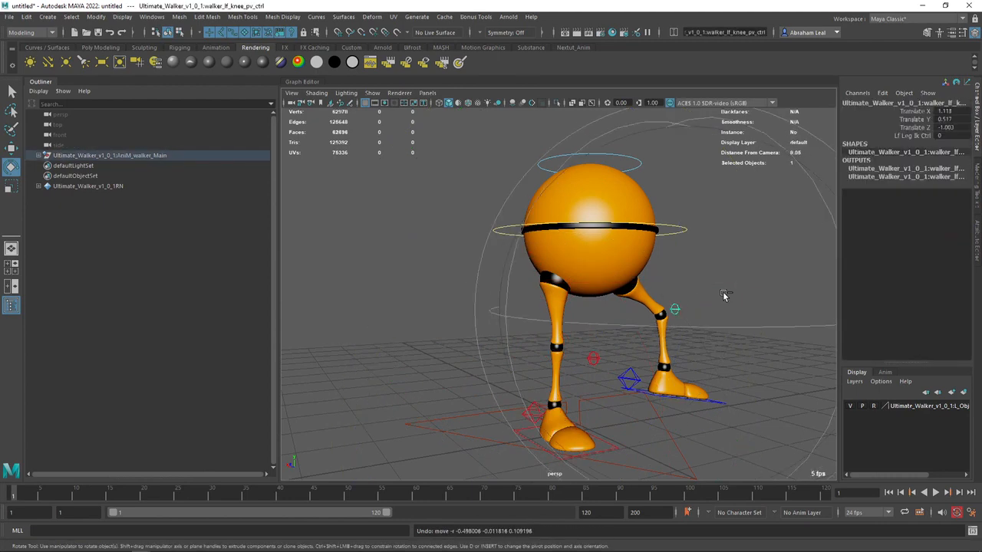
{"action": "key", "text": "ctrl+z"}
{"action": "key", "text": "ctrl+z"}
{"action": "key", "text": "ctrl+z"}
{"action": "key", "text": "ctrl+z"}
{"action": "key", "text": "ctrl+z"}
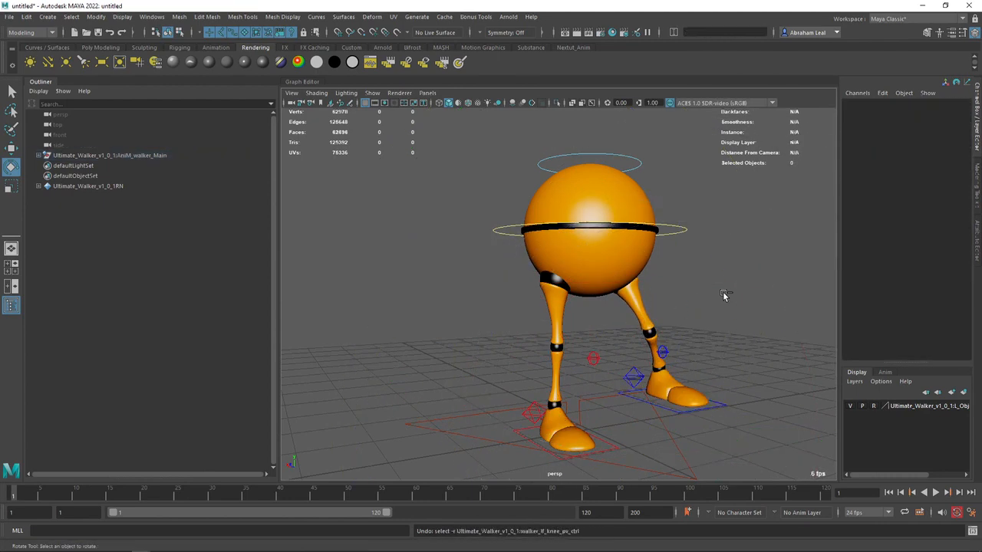
{"action": "key", "text": "ctrl+z"}
{"action": "key", "text": "ctrl+z"}
{"action": "key", "text": "ctrl+z"}
{"action": "key", "text": "ctrl+z"}
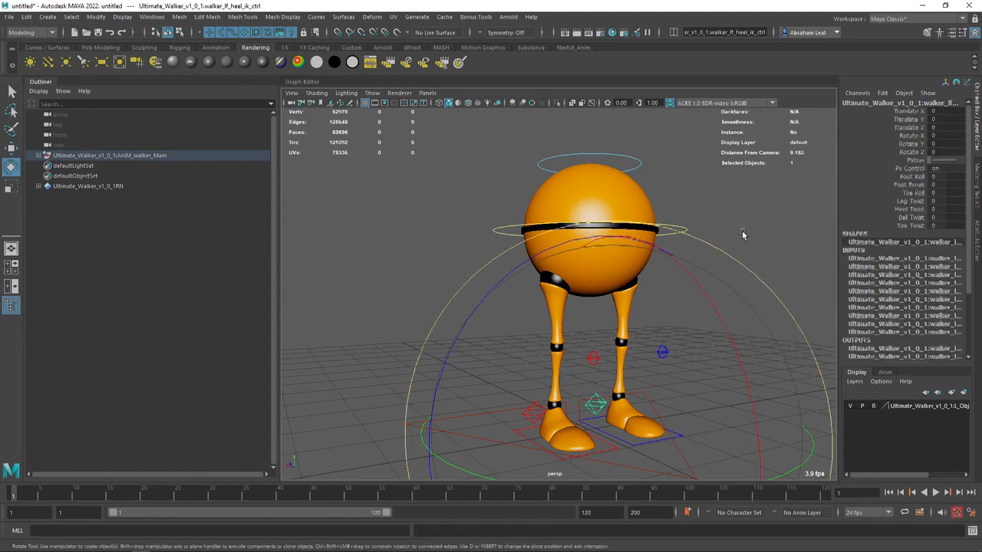
In the Undo preferences, switch the queue to Infinite, return it to the limited queue of size 250, and save
{"action": "left_click", "coordinate": [970, 514]}
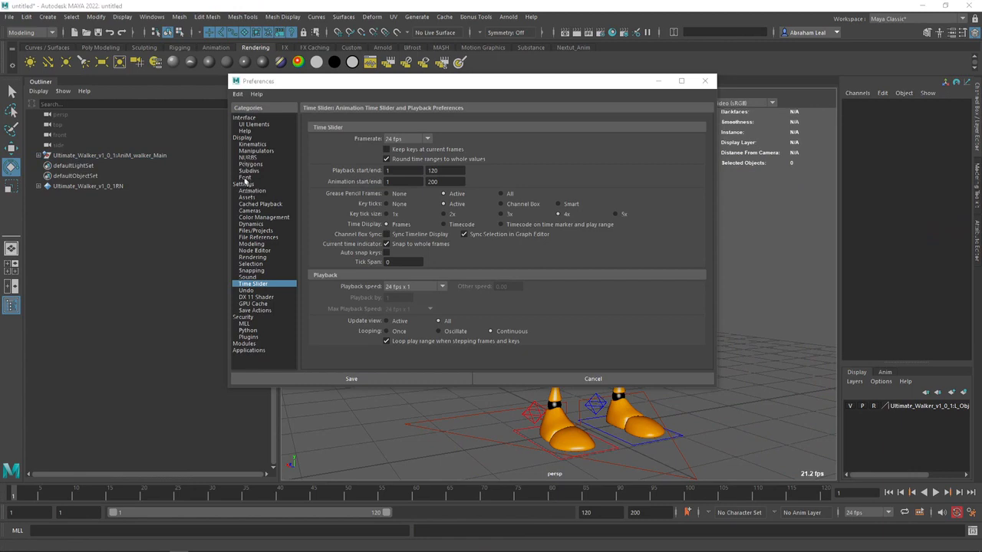
{"action": "left_click", "coordinate": [247, 290]}
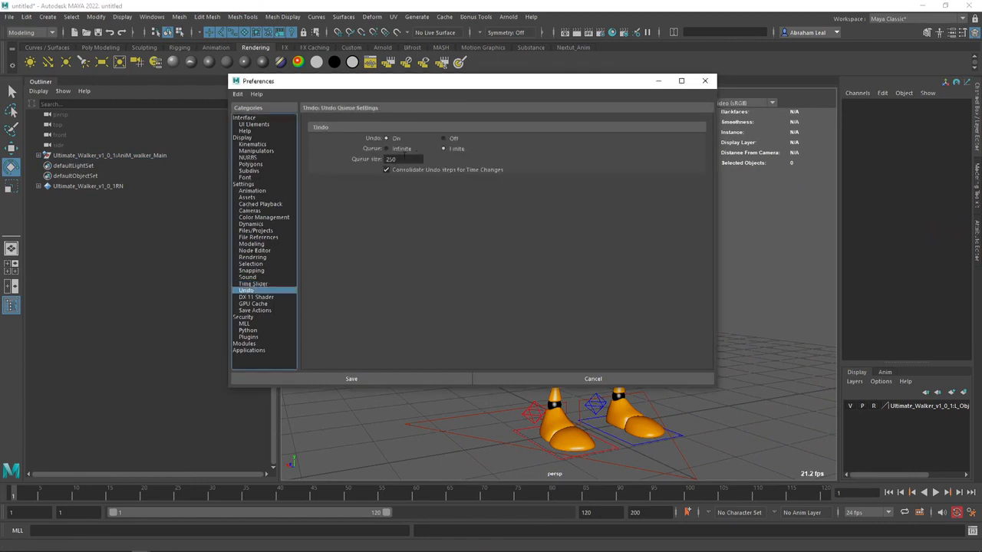
{"action": "left_click", "coordinate": [395, 150]}
{"action": "left_click", "coordinate": [444, 149]}
{"action": "left_click", "coordinate": [397, 381]}
Create a polygon cube at the origin and scale it into a long, thin block, about 0.465 in X and 13.03 in Z
{"action": "scroll", "coordinate": [407, 371], "scroll_direction": "up", "scroll_amount": 5}
{"action": "scroll", "coordinate": [456, 301], "scroll_direction": "down", "scroll_amount": 5}
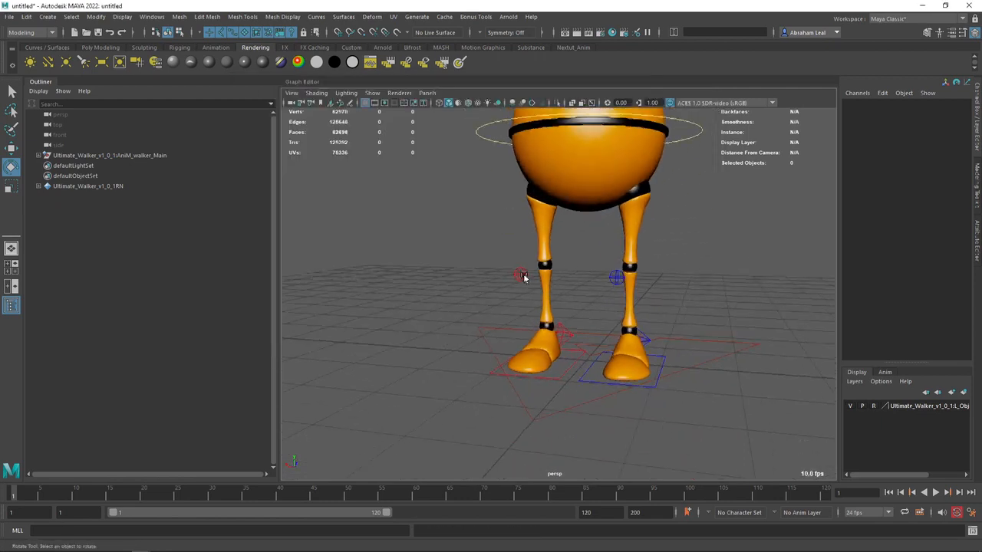
{"action": "left_click", "coordinate": [99, 47]}
{"action": "left_click", "coordinate": [47, 61]}
{"action": "key", "text": "r"}
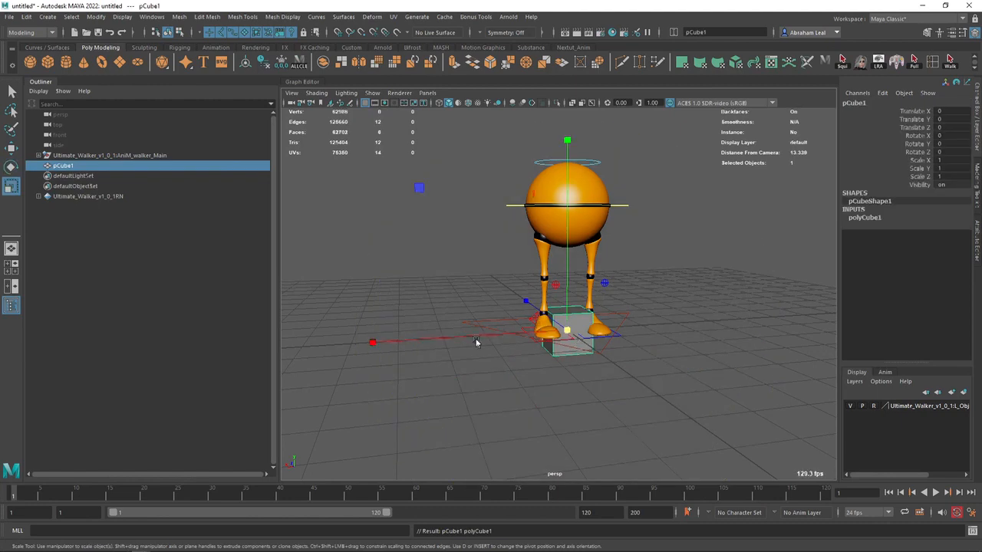
{"action": "left_click", "coordinate": [374, 349]}
{"action": "key", "text": "ctrl+z"}
{"action": "left_click_drag", "start_coordinate": [376, 344], "coordinate": [491, 339]}
{"action": "left_click_drag", "start_coordinate": [491, 339], "coordinate": [530, 380], "text": "alt"}
{"action": "left_click_drag", "start_coordinate": [419, 366], "coordinate": [406, 369]}
{"action": "left_click_drag", "start_coordinate": [479, 272], "coordinate": [426, 243]}
{"action": "left_click_drag", "start_coordinate": [481, 272], "coordinate": [170, 148]}
{"action": "left_click_drag", "start_coordinate": [537, 356], "coordinate": [547, 277], "text": "alt"}
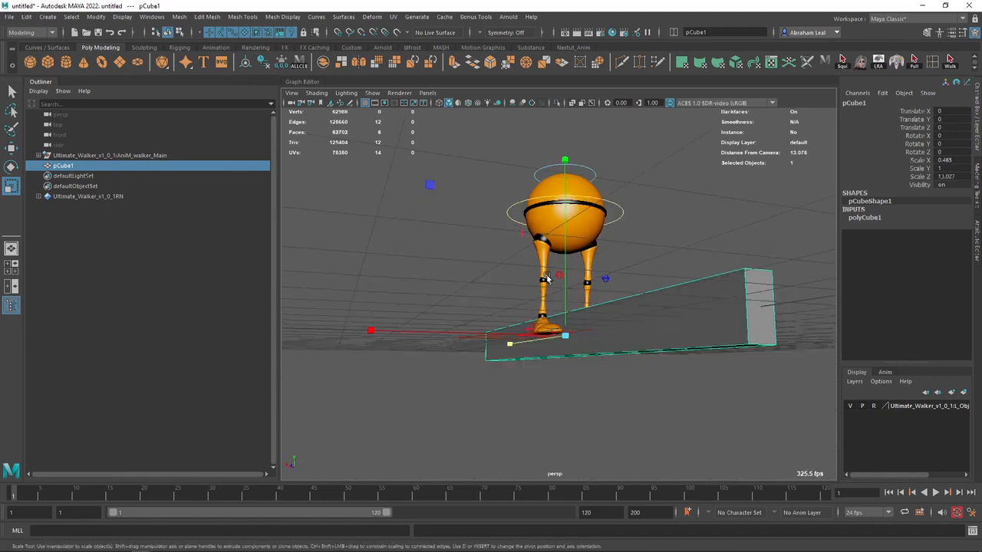
Scale the block to about 2.6 in Y to form a wall and raise it to about 0.82 in Translate Y
{"action": "scroll", "coordinate": [547, 277], "scroll_direction": "down", "scroll_amount": 5}
{"action": "left_click_drag", "start_coordinate": [560, 145], "coordinate": [559, 28]}
{"action": "left_click_drag", "start_coordinate": [572, 223], "coordinate": [517, 269], "text": "alt"}
{"action": "left_click_drag", "start_coordinate": [567, 122], "coordinate": [560, 38]}
{"action": "left_click_drag", "start_coordinate": [522, 246], "coordinate": [571, 206], "text": "alt"}
{"action": "key", "text": "w"}
{"action": "mouse_move", "coordinate": [566, 142]}
{"action": "left_mouse_down"}
{"action": "mouse_move", "coordinate": [568, 114]}
{"action": "mouse_move", "coordinate": [567, 125]}
{"action": "left_mouse_up"}
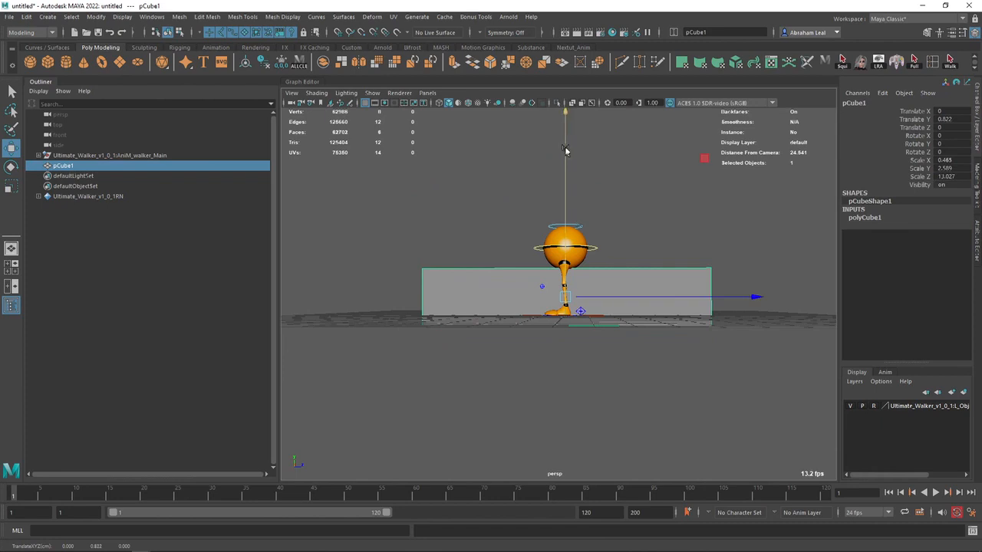
Switch the right leg to FK by setting the right foot control's Ik Fk Blend to 0
{"action": "left_click_drag", "start_coordinate": [675, 305], "coordinate": [587, 389], "text": "alt"}
{"action": "left_click", "coordinate": [636, 319]}
{"action": "left_click", "coordinate": [636, 319]}
{"action": "scroll", "coordinate": [575, 287], "scroll_direction": "up", "scroll_amount": 5}
{"action": "left_click_drag", "start_coordinate": [575, 287], "coordinate": [625, 283], "text": "alt"}
{"action": "left_click", "coordinate": [632, 210]}
{"action": "left_click_drag", "start_coordinate": [642, 223], "coordinate": [576, 191], "text": "alt"}
{"action": "left_click_drag", "start_coordinate": [576, 191], "coordinate": [688, 233], "text": "alt"}
{"action": "scroll", "coordinate": [533, 324], "scroll_direction": "up", "scroll_amount": 5}
{"action": "left_click", "coordinate": [505, 342]}
{"action": "left_click_drag", "start_coordinate": [506, 342], "coordinate": [573, 322], "text": "alt"}
{"action": "left_click", "coordinate": [938, 119]}
{"action": "type", "text": "0"}
{"action": "key", "text": "Return"}
Tilt the main body control to about 20.2° in X and offset it to about Translate Y -0.011, Z 0.61
{"action": "left_click_drag", "start_coordinate": [689, 154], "coordinate": [519, 247], "text": "alt"}
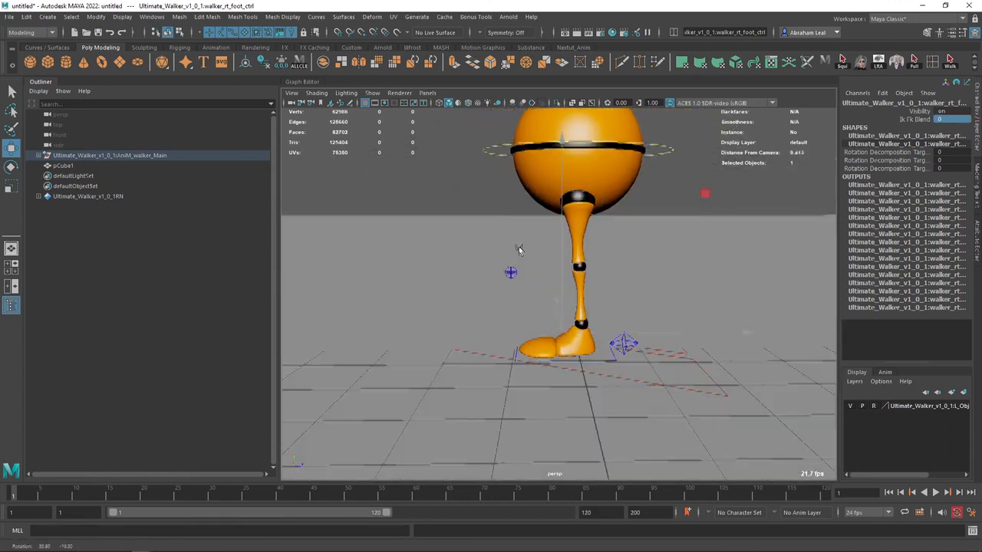
{"action": "scroll", "coordinate": [519, 247], "scroll_direction": "up", "scroll_amount": 3}
{"action": "middle_click_drag", "start_coordinate": [520, 247], "coordinate": [554, 221], "text": "alt"}
{"action": "left_click_drag", "start_coordinate": [555, 222], "coordinate": [603, 233], "text": "alt"}
{"action": "scroll", "coordinate": [584, 278], "scroll_direction": "down", "scroll_amount": 6}
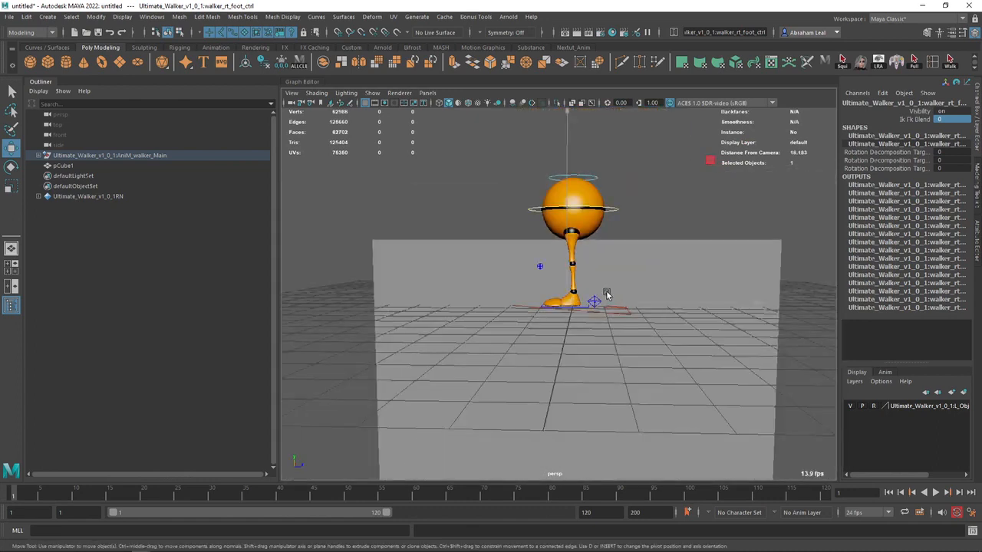
{"action": "middle_click_drag", "start_coordinate": [606, 291], "coordinate": [618, 342], "text": "alt"}
{"action": "scroll", "coordinate": [618, 342], "scroll_direction": "up", "scroll_amount": 6}
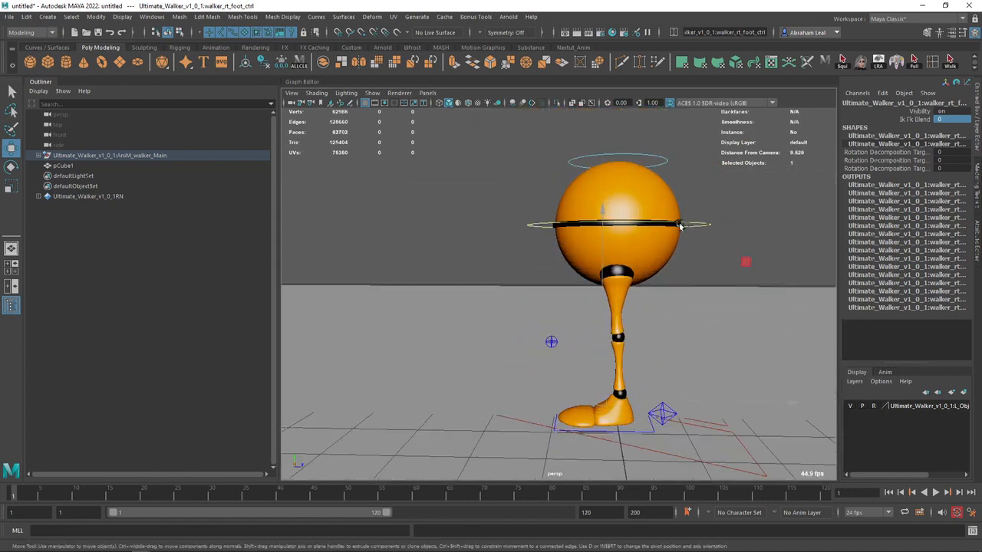
{"action": "left_click", "coordinate": [701, 227]}
{"action": "left_click_drag", "start_coordinate": [697, 236], "coordinate": [650, 241], "text": "alt"}
{"action": "key", "text": "e"}
{"action": "left_click_drag", "start_coordinate": [781, 266], "coordinate": [754, 312]}
{"action": "key", "text": "w"}
{"action": "left_click_drag", "start_coordinate": [609, 259], "coordinate": [563, 251], "text": "alt"}
{"action": "key", "text": "q"}
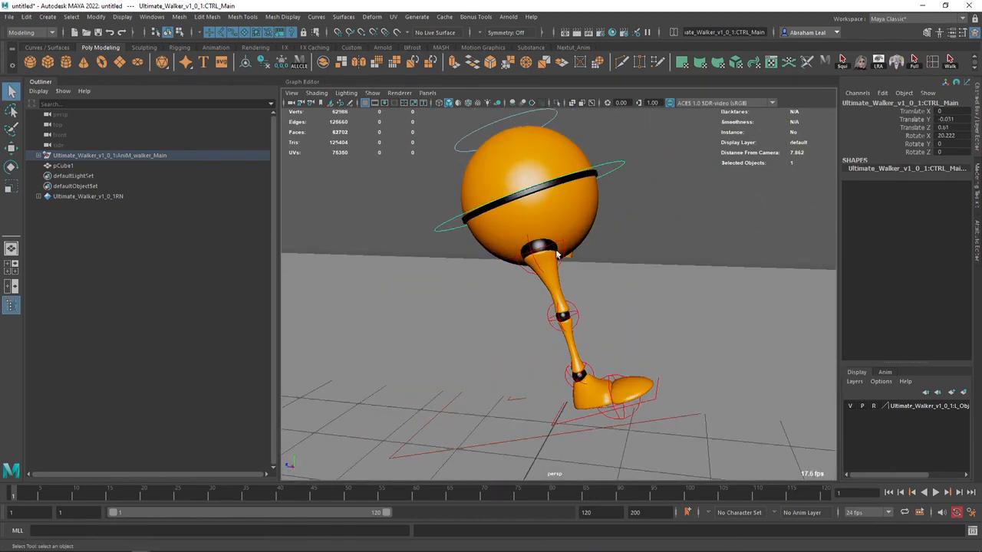
Try rotating the right upper leg, knee and ball FK controls together in Z
{"action": "left_click", "coordinate": [564, 252]}
{"action": "right_click_drag", "start_coordinate": [563, 252], "coordinate": [599, 291], "text": "alt"}
{"action": "left_click", "coordinate": [593, 300], "text": "shift"}
{"action": "left_click", "coordinate": [636, 386], "text": "shift"}
{"action": "right_click_drag", "start_coordinate": [637, 386], "coordinate": [665, 269], "text": "alt"}
{"action": "key", "text": "e"}
{"action": "left_click_drag", "start_coordinate": [672, 193], "coordinate": [647, 253]}
{"action": "key", "text": "ctrl+z"}
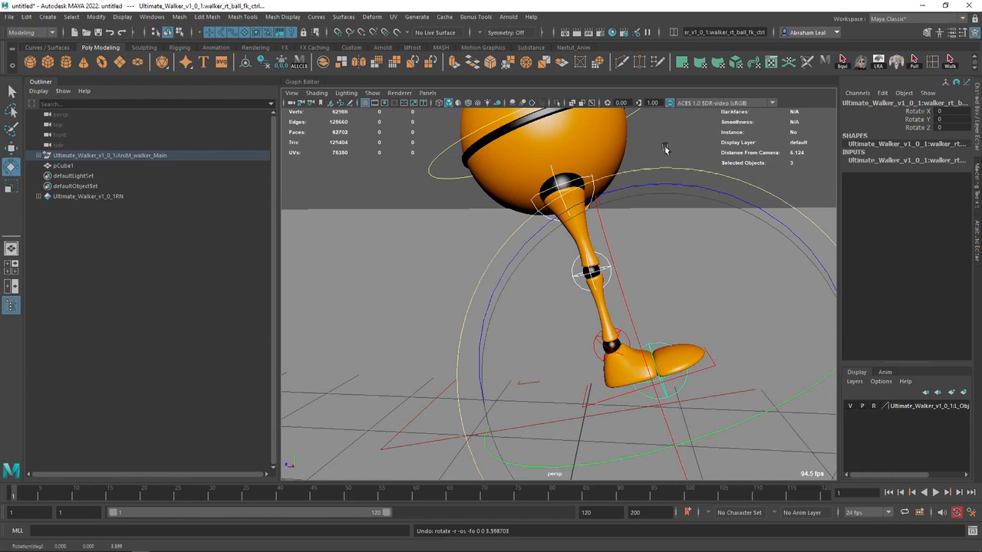
Rotate the right upper leg FK control to about 51.6° in Z
{"action": "left_click", "coordinate": [619, 187]}
{"action": "left_click", "coordinate": [595, 184]}
{"action": "key", "text": "e"}
{"action": "left_click_drag", "start_coordinate": [743, 234], "coordinate": [601, 325]}
{"action": "key", "text": "q"}
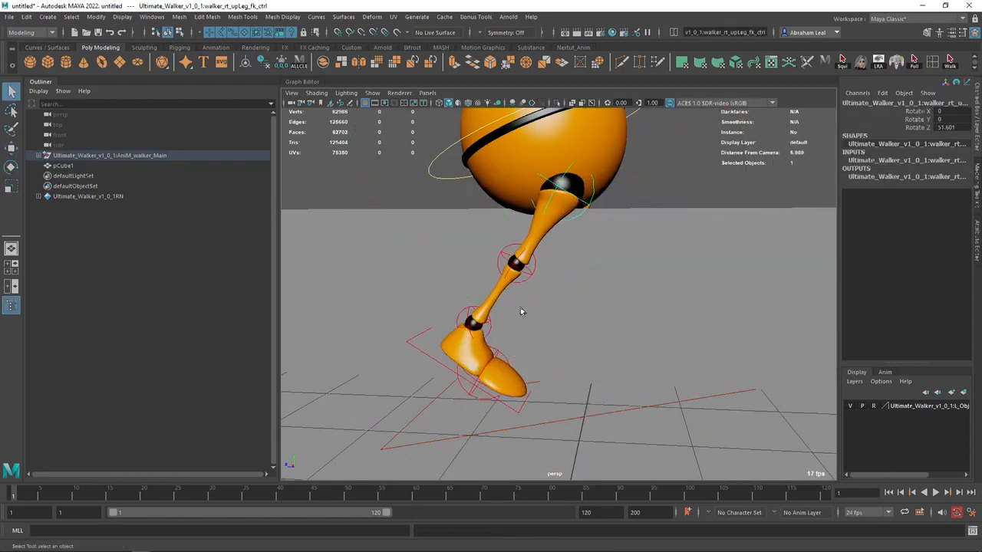
Rotate the right ankle FK control to about 29.5° and the ball FK control to about 32.1° in Z
{"action": "left_click", "coordinate": [483, 334]}
{"action": "key", "text": "e"}
{"action": "left_click_drag", "start_coordinate": [634, 230], "coordinate": [502, 384]}
{"action": "key", "text": "q"}
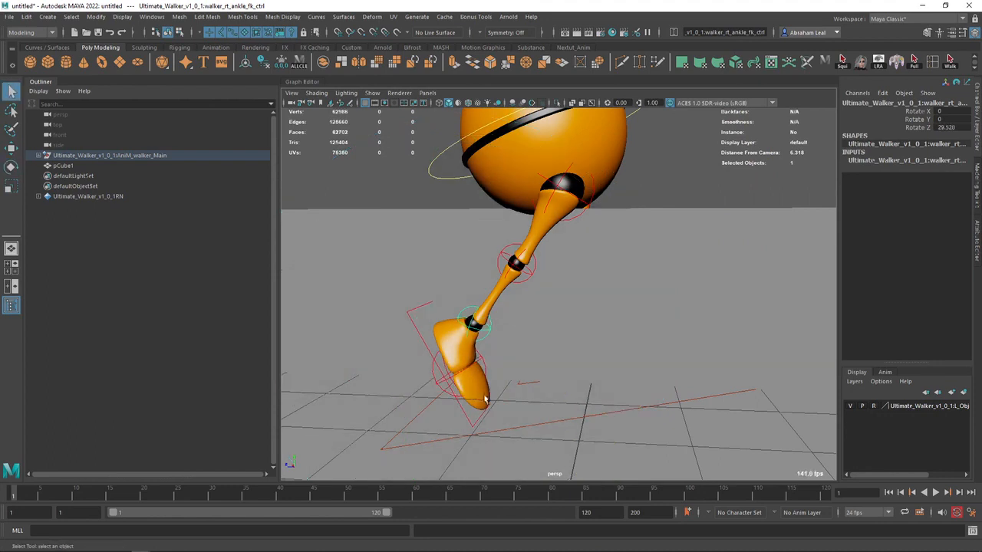
{"action": "left_click", "coordinate": [476, 366]}
{"action": "key", "text": "e"}
{"action": "left_click_drag", "start_coordinate": [587, 259], "coordinate": [558, 404]}
{"action": "key", "text": "q"}
Set the right upper leg FK control to about 35.1° and the right knee FK control to about 20.3° in Z
{"action": "left_click", "coordinate": [538, 268]}
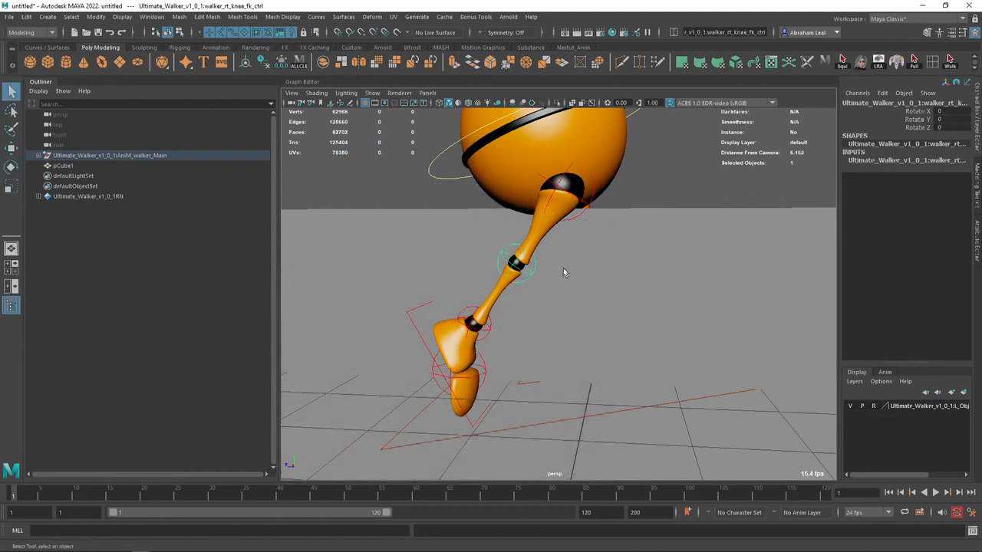
{"action": "left_click", "coordinate": [589, 201]}
{"action": "key", "text": "e"}
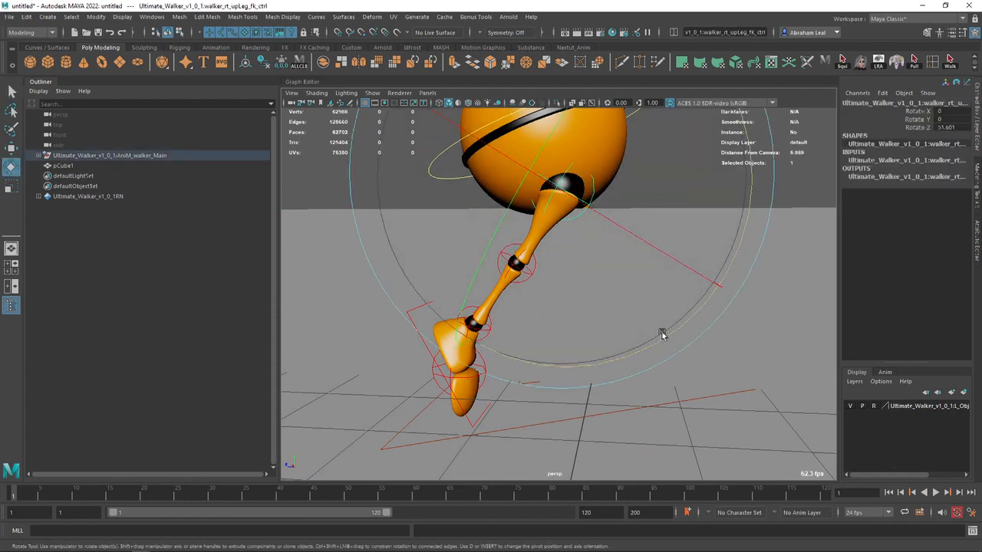
{"action": "left_click_drag", "start_coordinate": [660, 333], "coordinate": [737, 304]}
{"action": "key", "text": "q"}
{"action": "left_click", "coordinate": [541, 274]}
{"action": "key", "text": "e"}
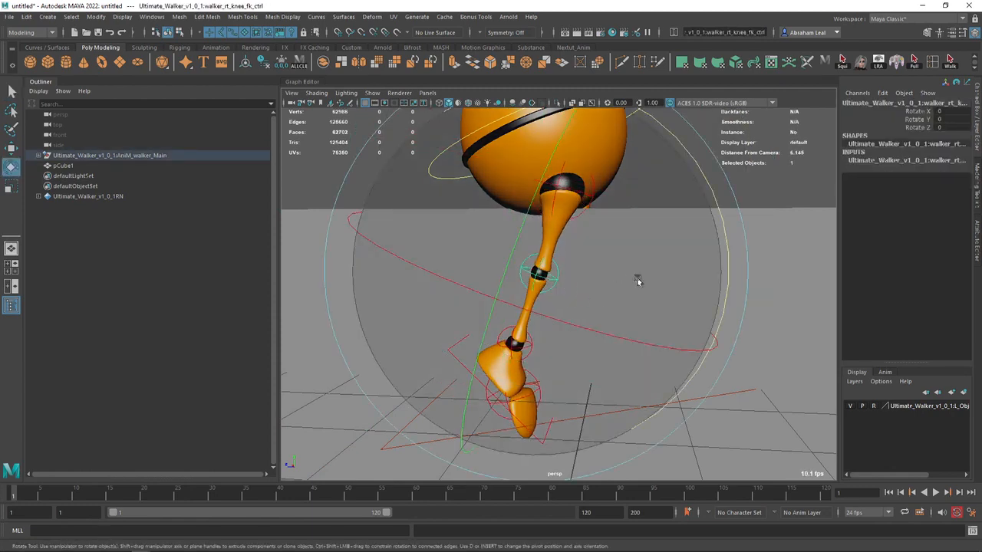
{"action": "left_click_drag", "start_coordinate": [730, 286], "coordinate": [666, 351]}
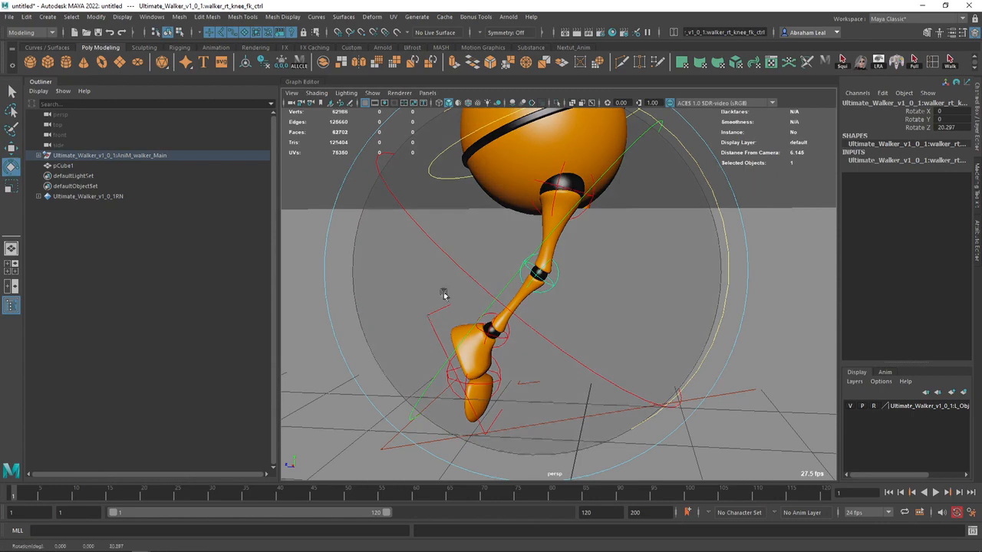
Select the right upper leg, knee, ankle and ball FK controls and key their pose at frame 1
{"action": "key", "text": "q"}
{"action": "left_click", "coordinate": [547, 189]}
{"action": "left_click", "coordinate": [536, 271], "text": "shift"}
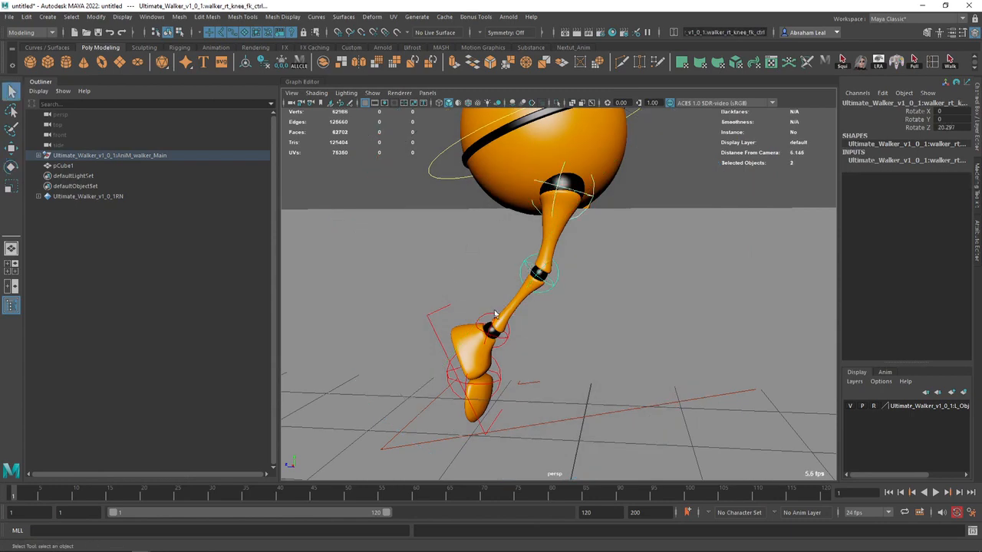
{"action": "left_click", "coordinate": [485, 319], "text": "shift"}
{"action": "left_click", "coordinate": [496, 372], "text": "shift"}
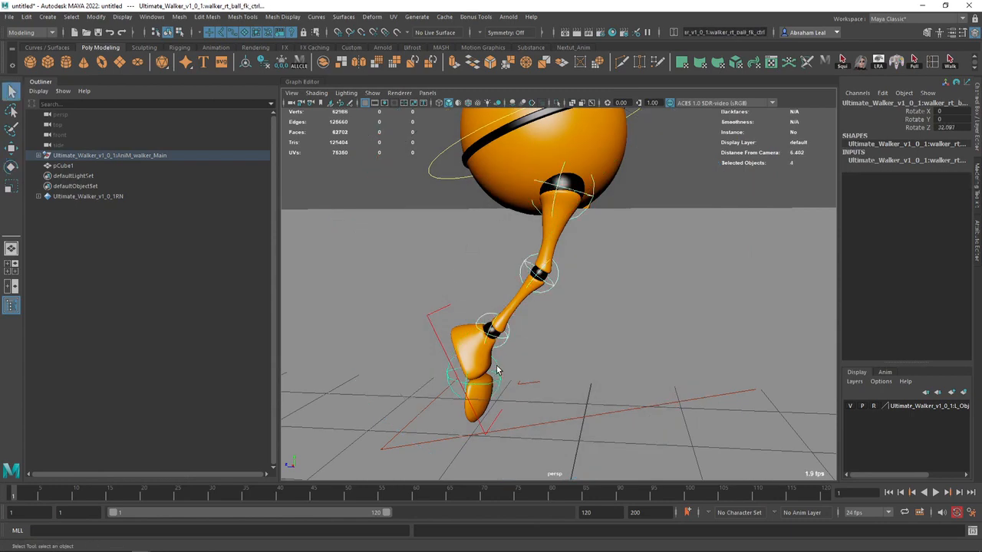
{"action": "key", "text": "s"}
Move to frame 60 and rotate the right upper leg FK control so the leg swings to the opposite side
{"action": "key", "text": "alt+v"}
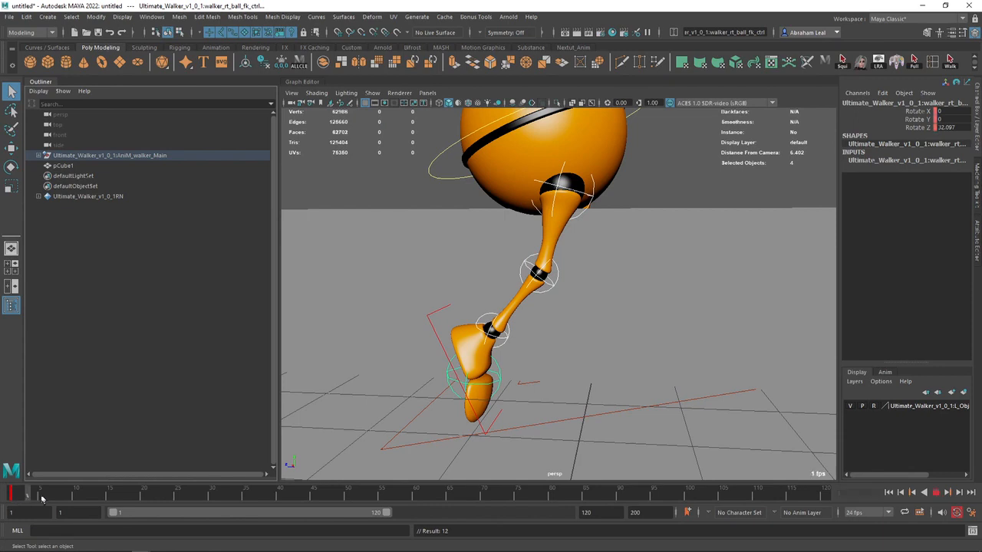
{"action": "left_click", "coordinate": [412, 493]}
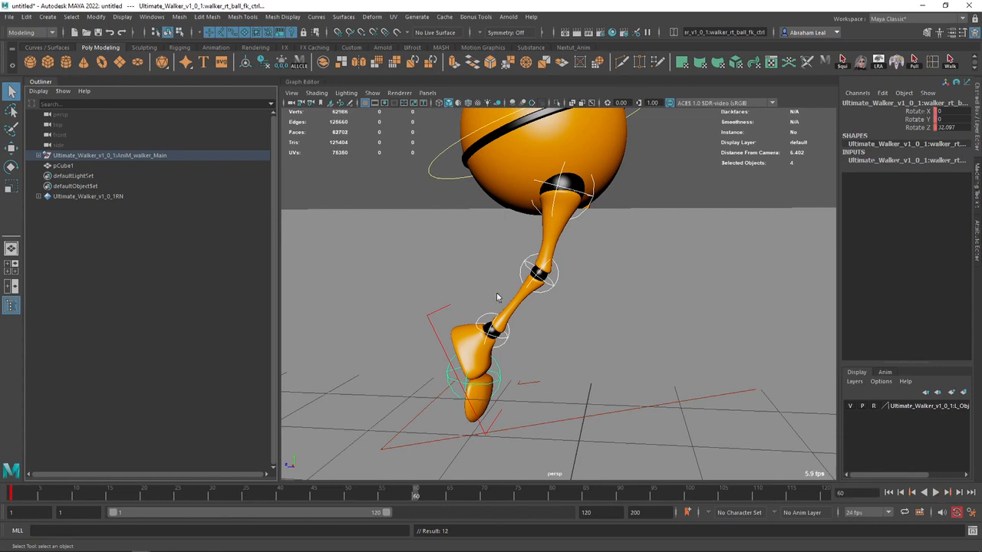
{"action": "left_click", "coordinate": [593, 195]}
{"action": "key", "text": "e"}
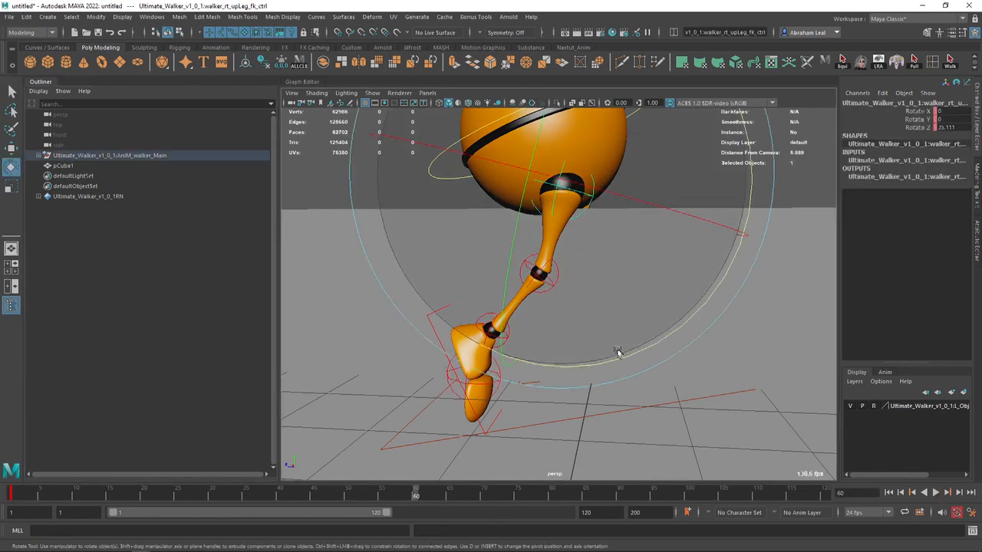
{"action": "left_click_drag", "start_coordinate": [623, 359], "coordinate": [730, 291]}
{"action": "key", "text": "q"}
Rotate the right knee FK control to about -11.9° in Z at frame 60
{"action": "left_click", "coordinate": [662, 194]}
{"action": "left_click", "coordinate": [625, 263]}
{"action": "key", "text": "e"}
{"action": "left_click_drag", "start_coordinate": [747, 245], "coordinate": [676, 177]}
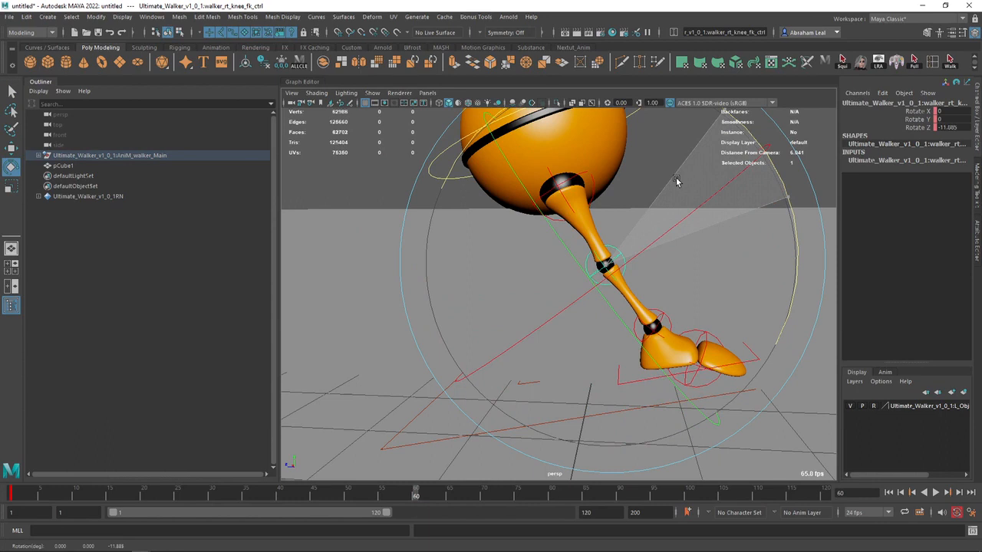
{"action": "key", "text": "q"}
At frame 60, rotate the right ankle FK control to tip the foot upward and the ball FK control to about -11.4° in Z
{"action": "left_click", "coordinate": [660, 315]}
{"action": "key", "text": "e"}
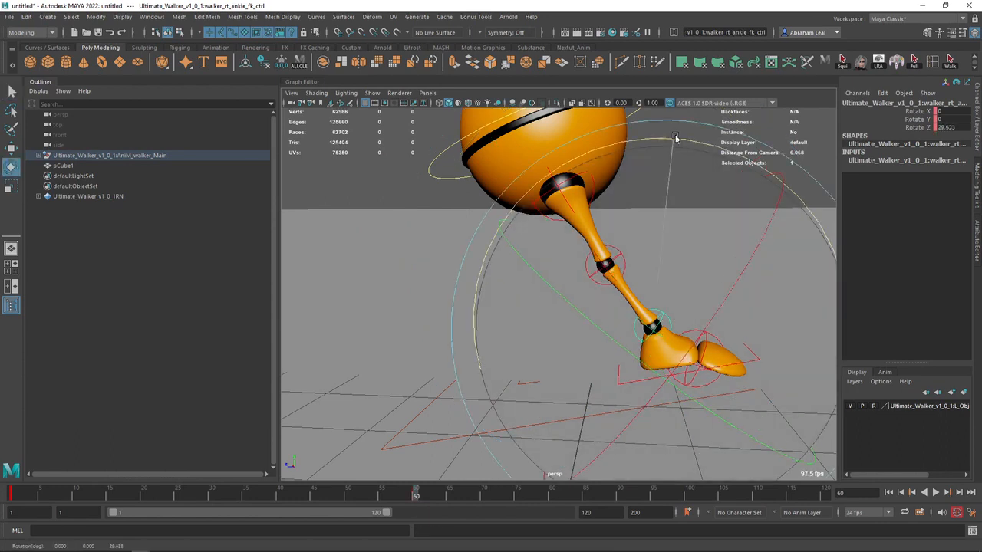
{"action": "left_click_drag", "start_coordinate": [677, 140], "coordinate": [575, 153]}
{"action": "key", "text": "q"}
{"action": "left_click", "coordinate": [699, 310]}
{"action": "key", "text": "e"}
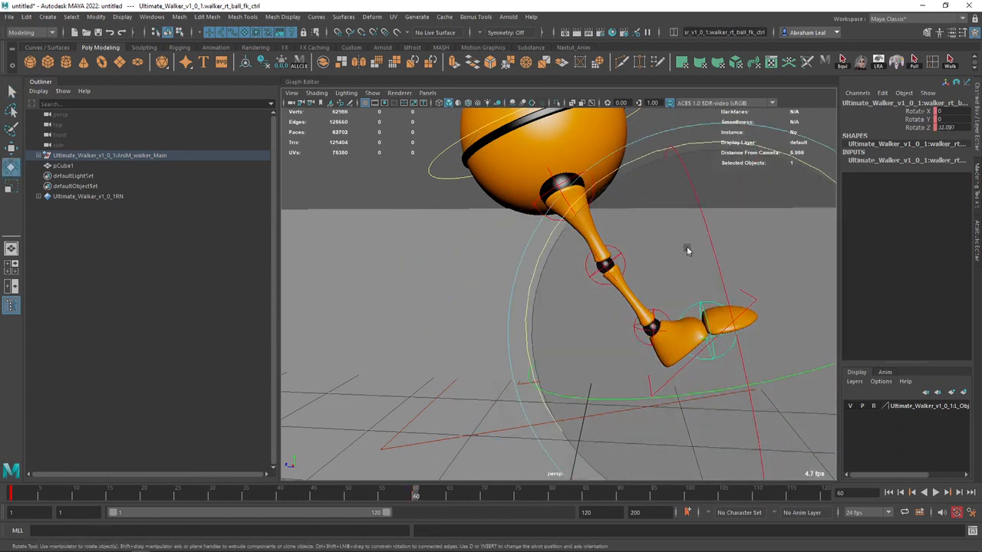
{"action": "left_click_drag", "start_coordinate": [643, 157], "coordinate": [531, 259]}
{"action": "key", "text": "q"}
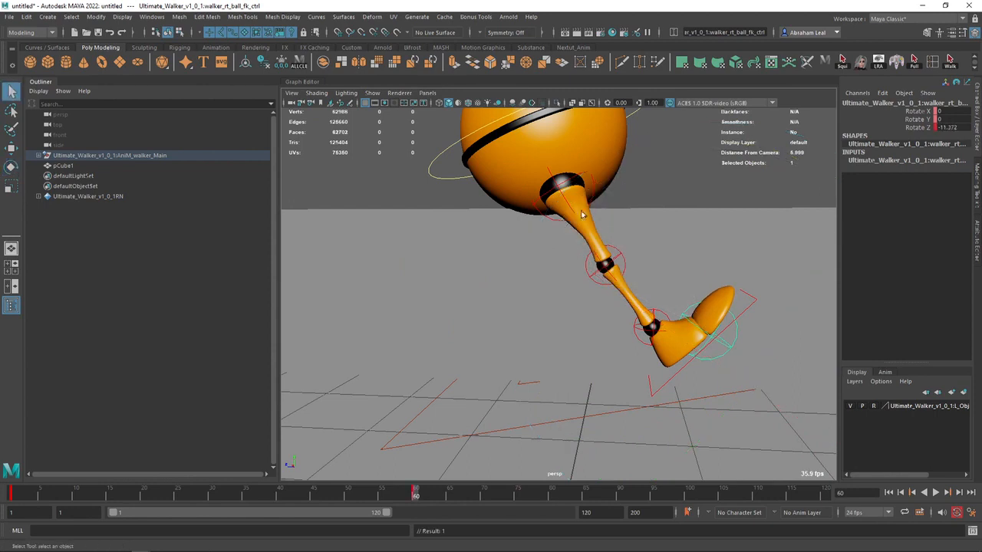
Copy the frame 1 pose of the right upper leg, knee, ankle and ball FK controls to a key at frame 120
{"action": "left_click_drag", "start_coordinate": [97, 498], "coordinate": [4, 494]}
{"action": "left_click", "coordinate": [560, 187]}
{"action": "left_click", "coordinate": [558, 274], "text": "shift"}
{"action": "left_click", "coordinate": [478, 328], "text": "shift"}
{"action": "left_click", "coordinate": [498, 378], "text": "shift"}
{"action": "key", "text": "alt+v"}
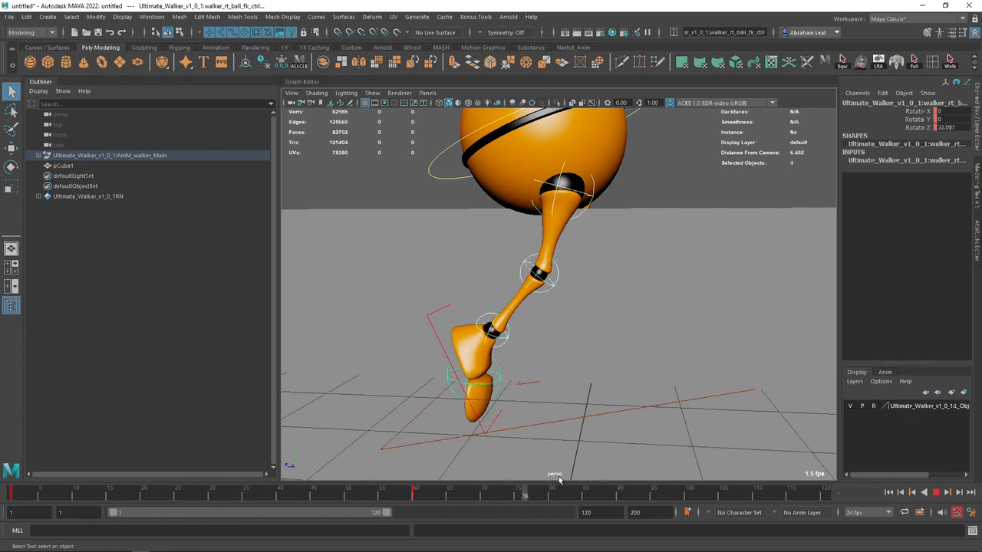
{"action": "key", "text": "alt+v"}
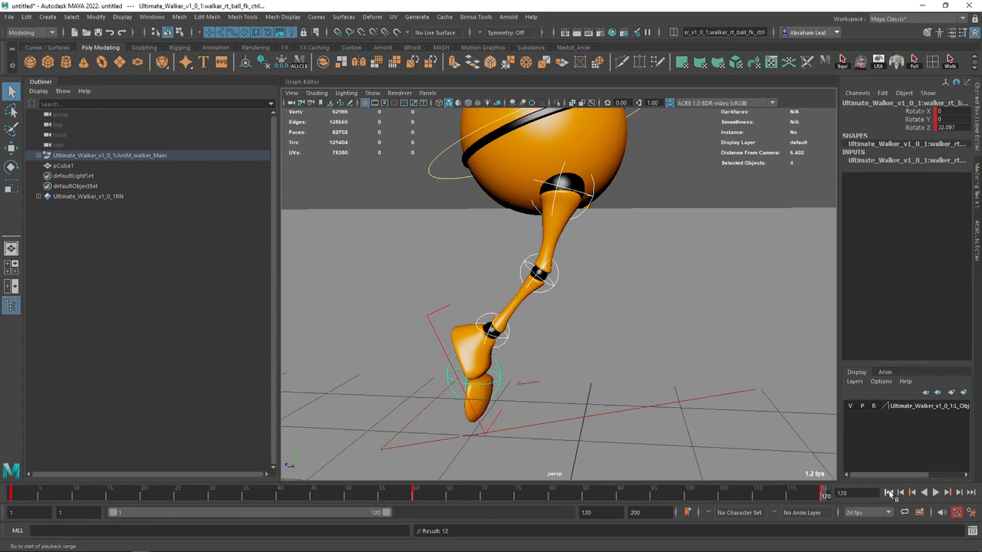
Play back the right leg's swing cycle, stop it, and go to the key at frame 60
{"action": "left_click", "coordinate": [935, 492]}
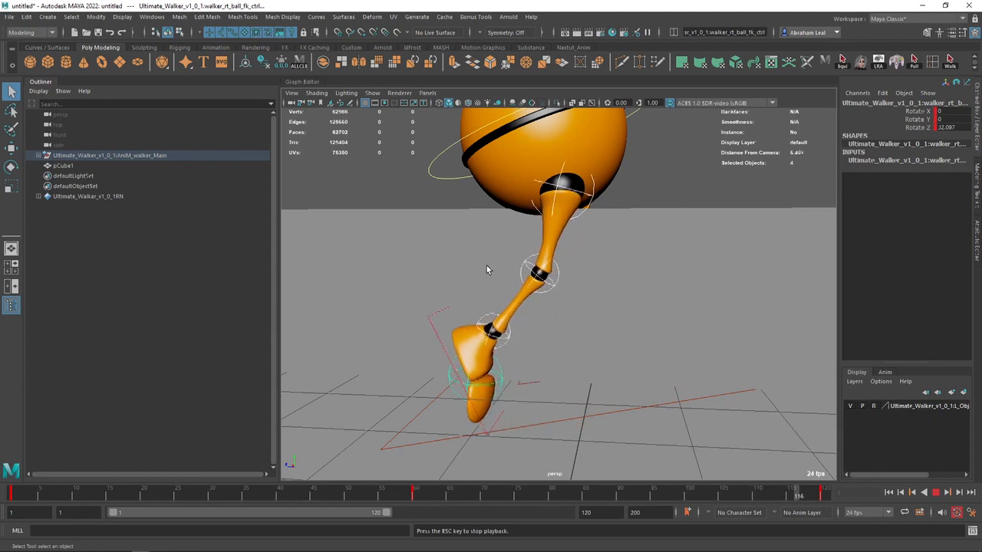
{"action": "left_click", "coordinate": [936, 492]}
{"action": "left_click", "coordinate": [413, 495]}
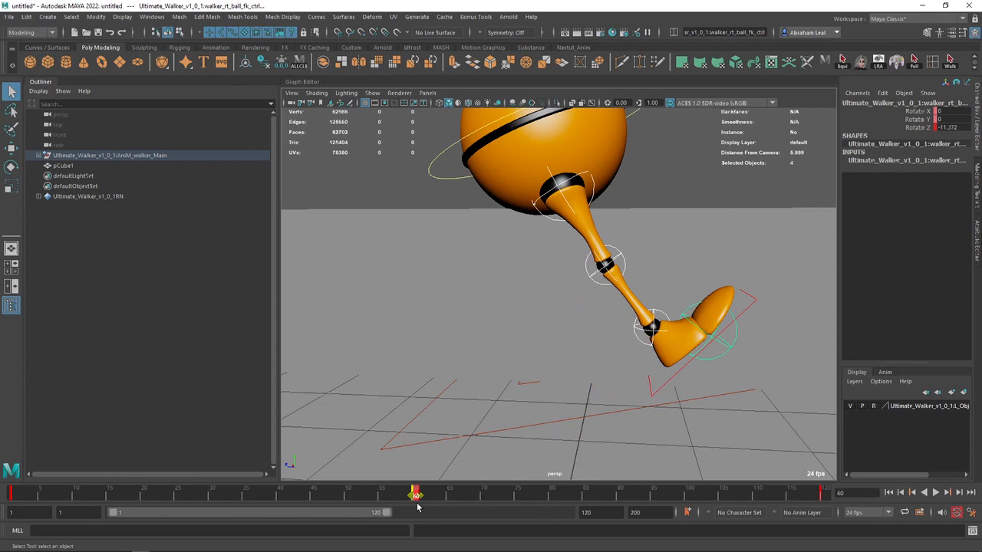
Compress the right leg's swing timing so the frame 60 and 120 keys fall at frames 30 and 60
{"action": "left_click_drag", "start_coordinate": [819, 495], "coordinate": [418, 497], "text": "shift"}
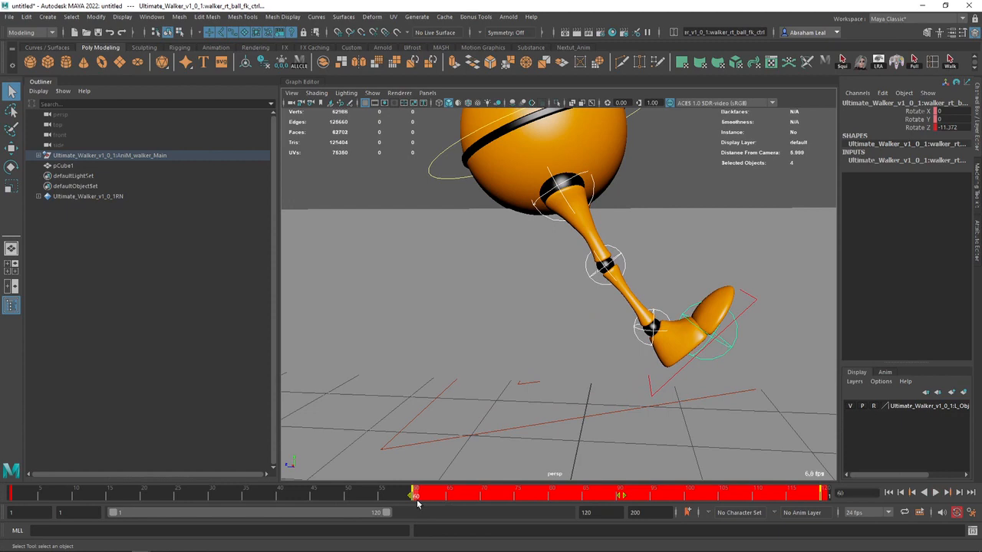
{"action": "left_click_drag", "start_coordinate": [614, 495], "coordinate": [415, 495]}
{"action": "left_click", "coordinate": [665, 495]}
{"action": "left_click_drag", "start_coordinate": [631, 495], "coordinate": [405, 518], "text": "shift"}
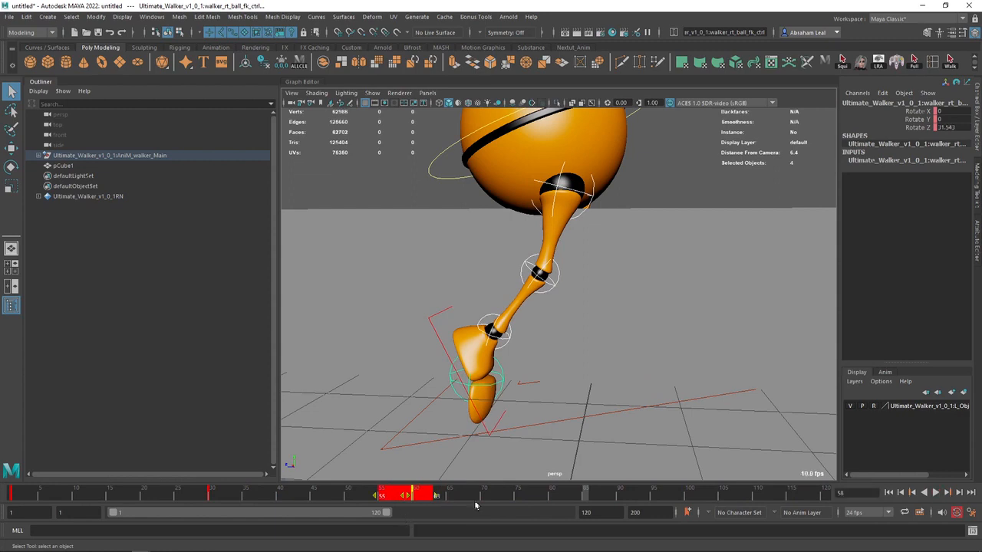
{"action": "left_click", "coordinate": [497, 495]}
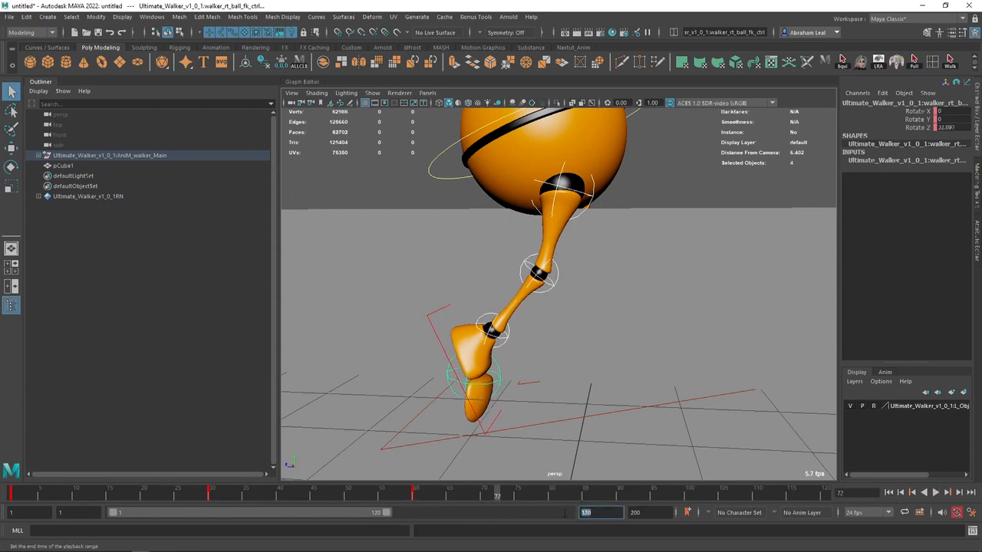
Set the playback end to frame 60 and play the swing cycle from the start, stopping it after viewing
{"action": "type", "text": "60"}
{"action": "key", "text": "Return"}
{"action": "left_click", "coordinate": [889, 493]}
{"action": "left_click", "coordinate": [935, 492]}
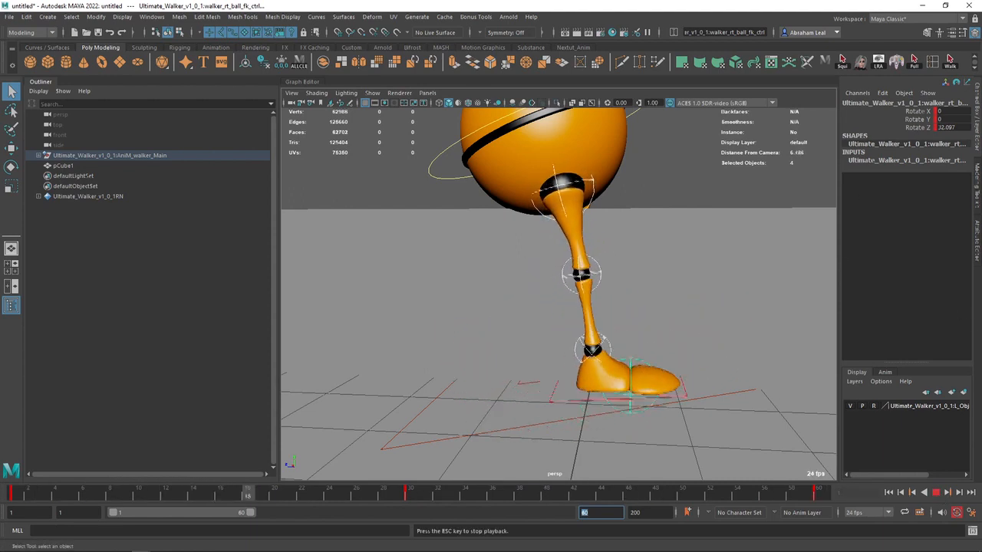
{"action": "key", "text": "Escape"}
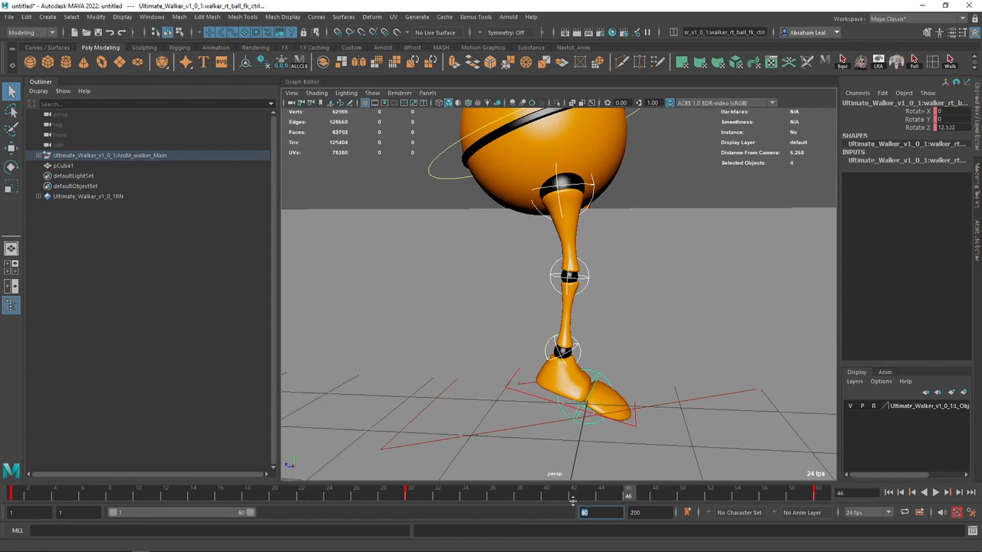
In the Graph Editor, shift all keys of the right knee, ankle and ball FK controls one frame later
{"action": "left_click", "coordinate": [303, 83]}
{"action": "type", "text": "a"}
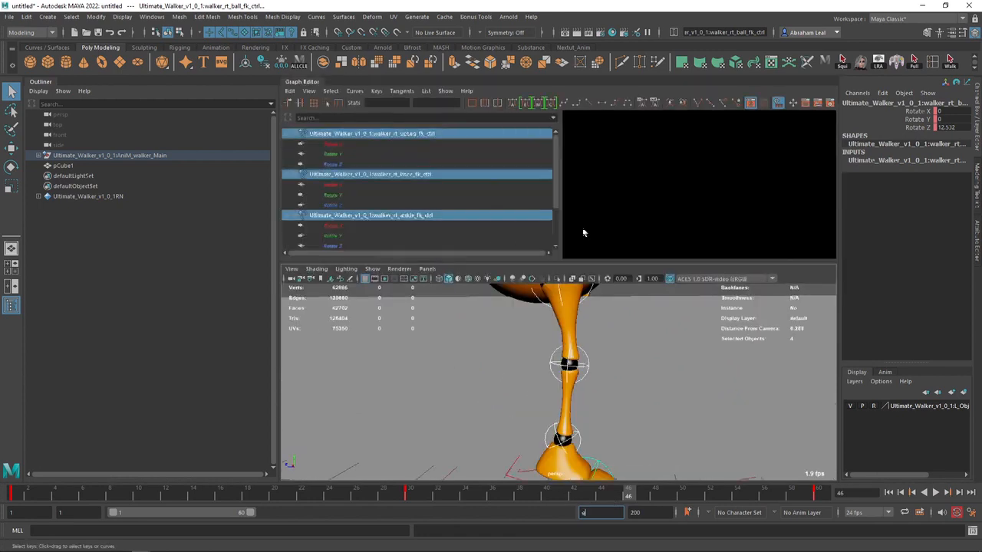
{"action": "left_click", "coordinate": [584, 356]}
{"action": "middle_click_drag", "start_coordinate": [583, 426], "coordinate": [578, 350], "text": "alt"}
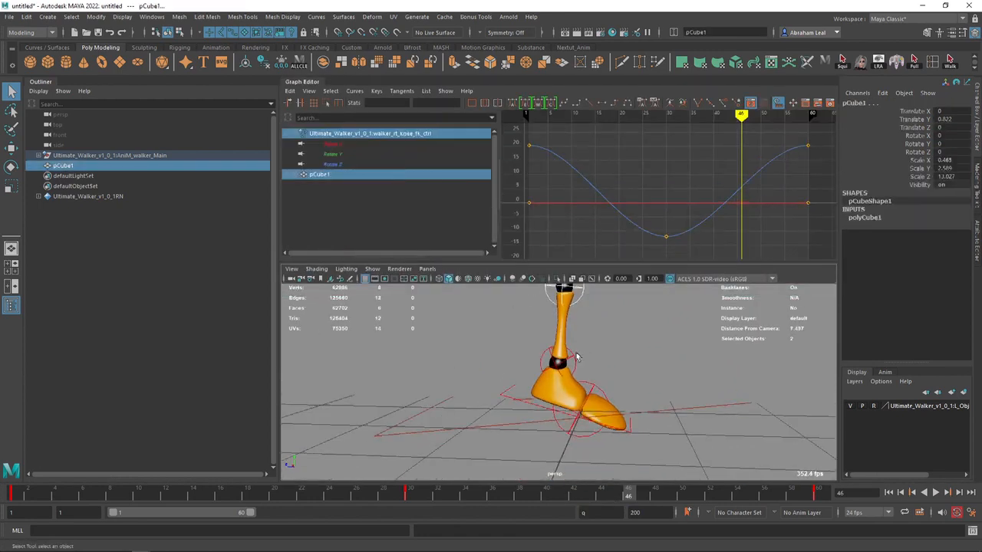
{"action": "left_click", "coordinate": [576, 359], "text": "shift"}
{"action": "left_click", "coordinate": [597, 387], "text": "shift"}
{"action": "scroll", "coordinate": [722, 175], "scroll_direction": "down", "scroll_amount": 3}
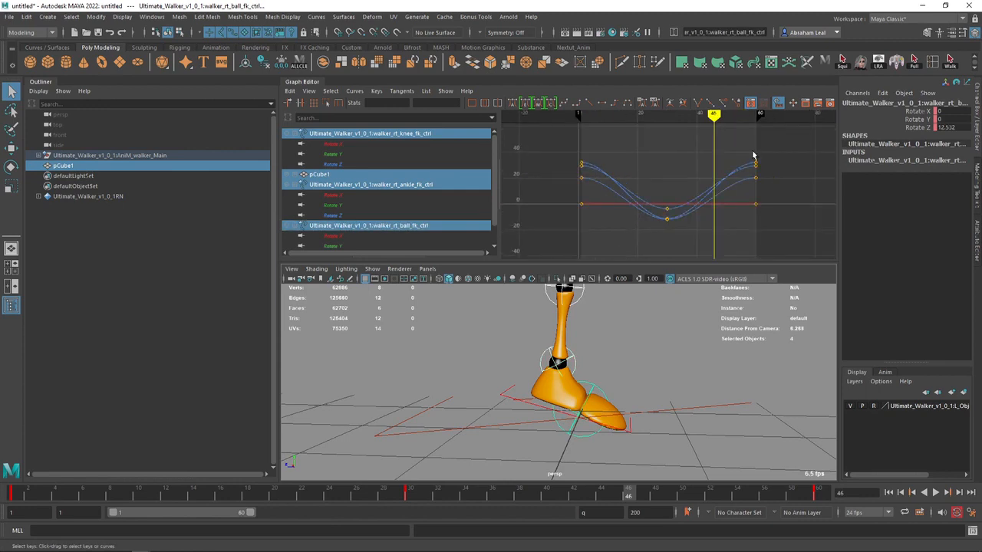
{"action": "left_click_drag", "start_coordinate": [545, 270], "coordinate": [546, 271]}
{"action": "scroll", "coordinate": [597, 212], "scroll_direction": "up", "scroll_amount": 3}
{"action": "middle_click_drag", "start_coordinate": [596, 213], "coordinate": [622, 225], "text": "alt"}
{"action": "scroll", "coordinate": [578, 177], "scroll_direction": "up", "scroll_amount": 4}
{"action": "middle_click_drag", "start_coordinate": [579, 176], "coordinate": [659, 216], "text": "alt"}
{"action": "scroll", "coordinate": [704, 216], "scroll_direction": "up", "scroll_amount": 3}
{"action": "middle_click_drag", "start_coordinate": [722, 146], "coordinate": [622, 142], "text": "shift"}
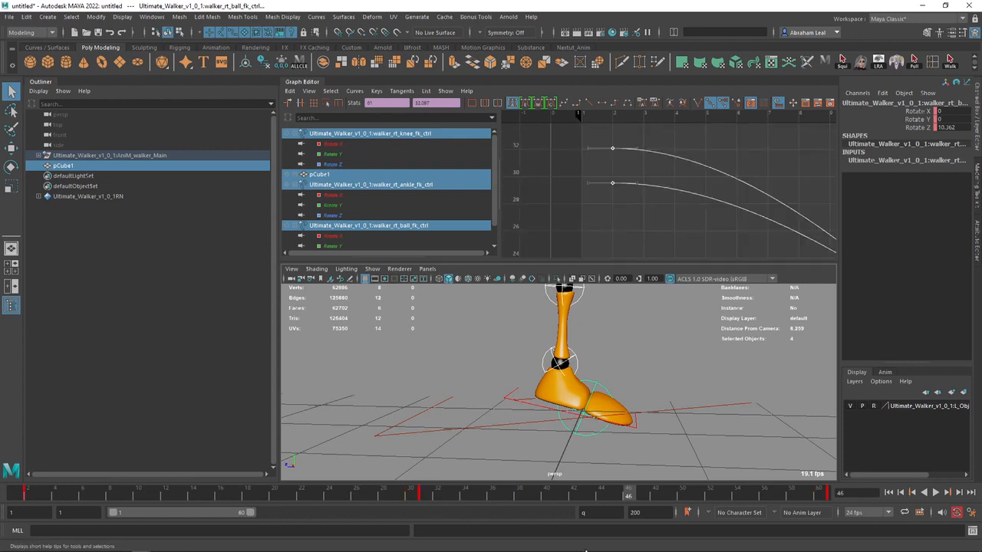
Shift all keys of the right ankle and ball FK controls one more frame later
{"action": "left_click", "coordinate": [574, 359]}
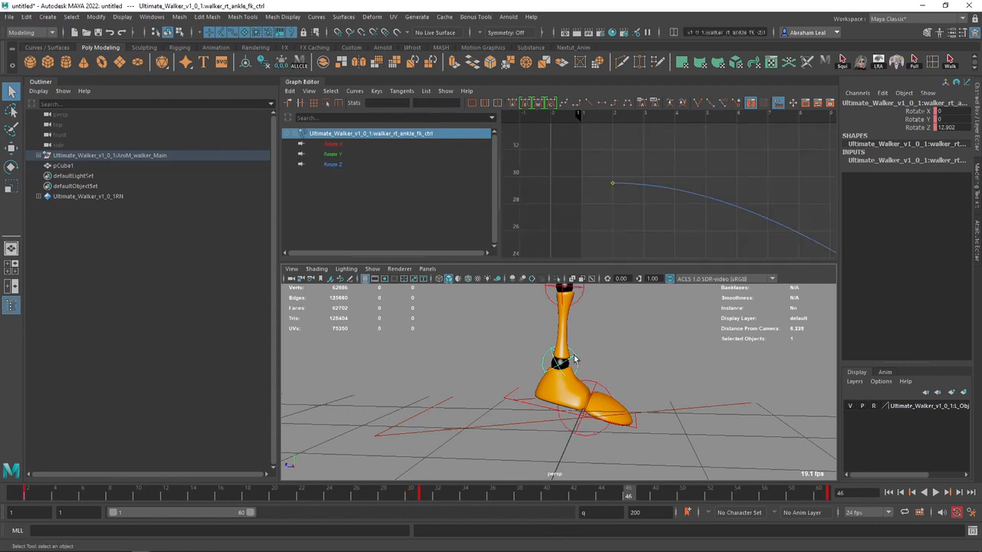
{"action": "left_click", "coordinate": [595, 390], "text": "shift"}
{"action": "left_click_drag", "start_coordinate": [548, 238], "coordinate": [549, 237]}
{"action": "scroll", "coordinate": [547, 195], "scroll_direction": "up", "scroll_amount": 5}
{"action": "middle_click_drag", "start_coordinate": [573, 153], "coordinate": [582, 154]}
Shift only the right ball FK control's keys another frame later, so its first key falls at frame 4
{"action": "left_click", "coordinate": [595, 391]}
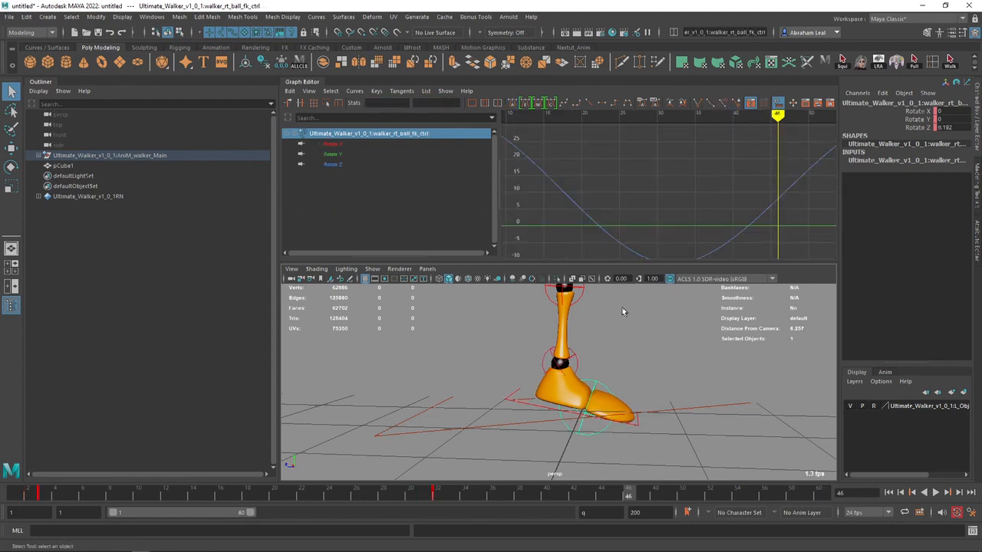
{"action": "key", "text": "f"}
{"action": "left_click_drag", "start_coordinate": [652, 218], "coordinate": [596, 230]}
{"action": "key", "text": "f"}
{"action": "middle_click_drag", "start_coordinate": [639, 150], "coordinate": [645, 160], "text": "shift"}
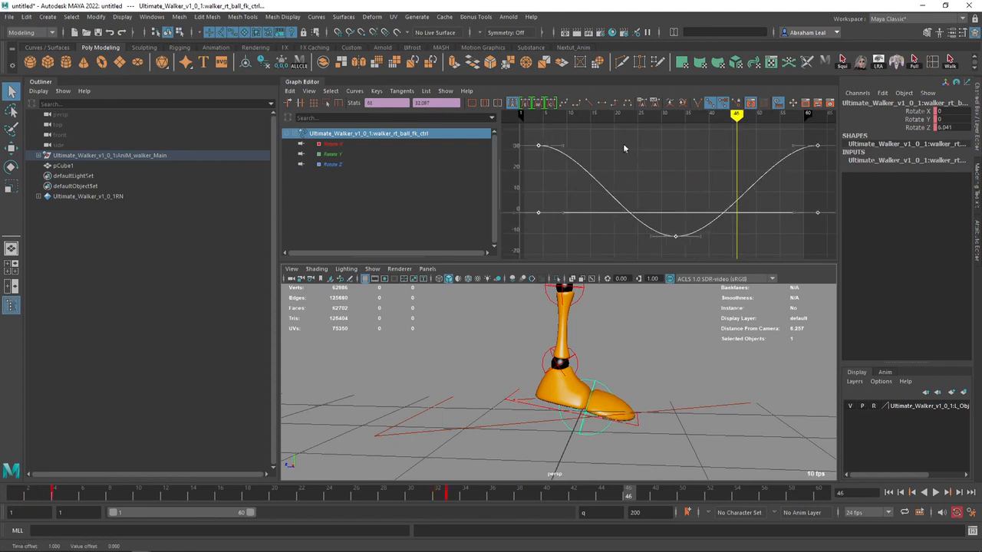
Extend the playback end to frame 70, play back the offset leg swing, stop it and return to frame 1
{"action": "key", "text": "space"}
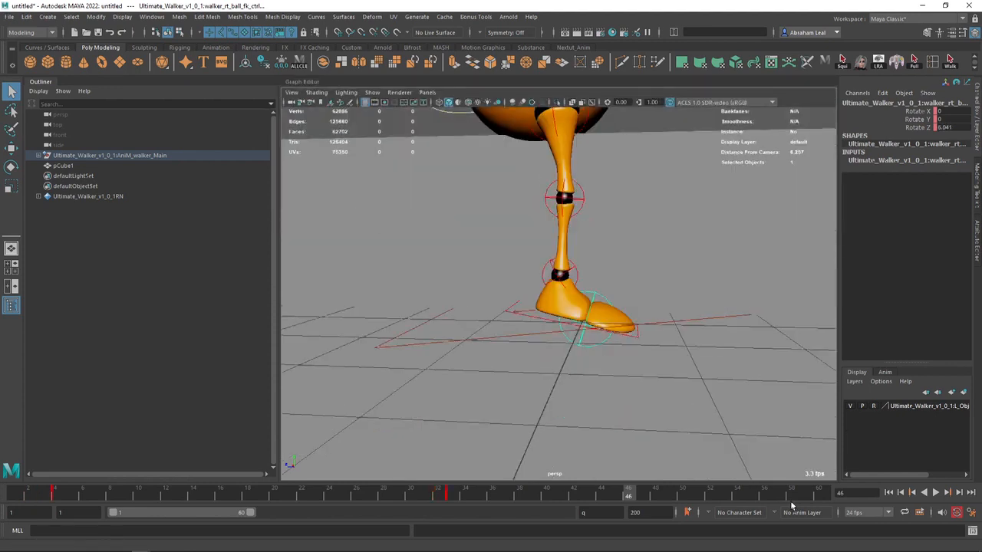
{"action": "left_click", "coordinate": [583, 513]}
{"action": "type", "text": "70"}
{"action": "key", "text": "Return"}
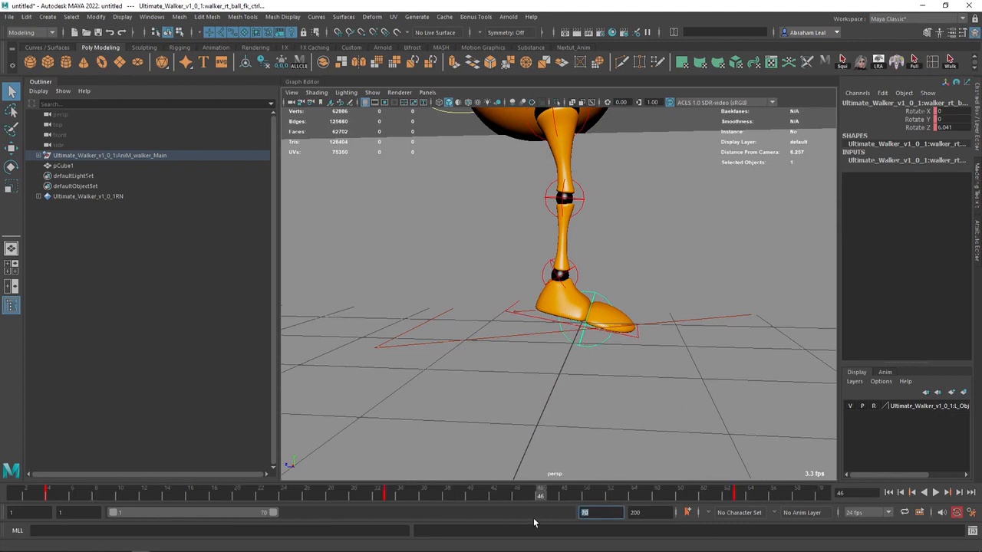
{"action": "left_click", "coordinate": [936, 492]}
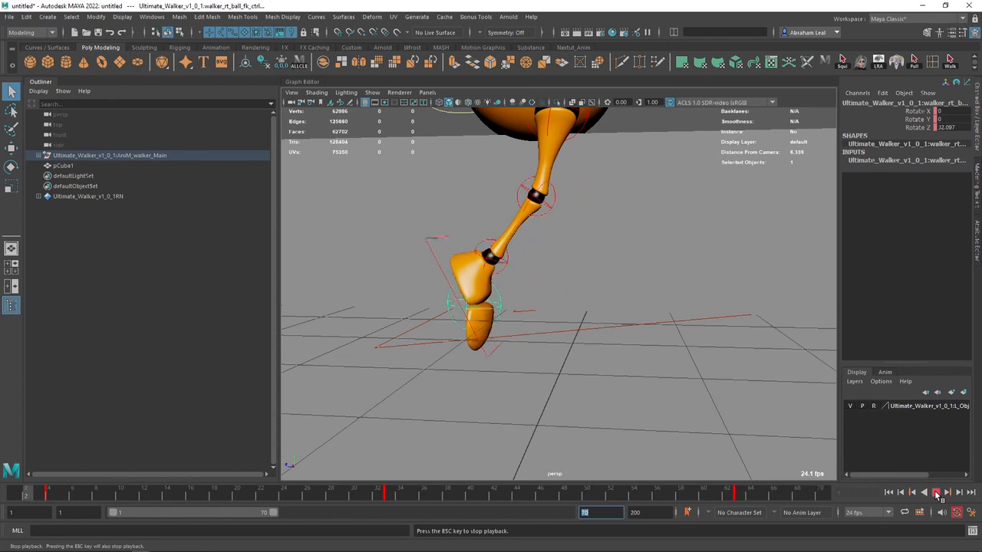
{"action": "left_click", "coordinate": [935, 492]}
{"action": "left_click", "coordinate": [889, 492]}
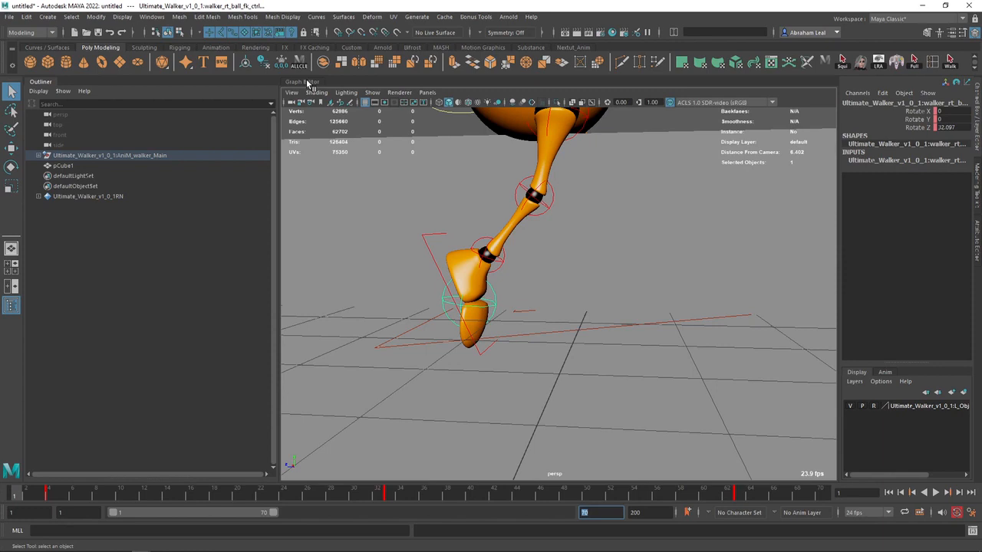
Display the animation curves of the right upper leg, knee, ankle and ball FK controls together in the Graph Editor
{"action": "left_click", "coordinate": [307, 82]}
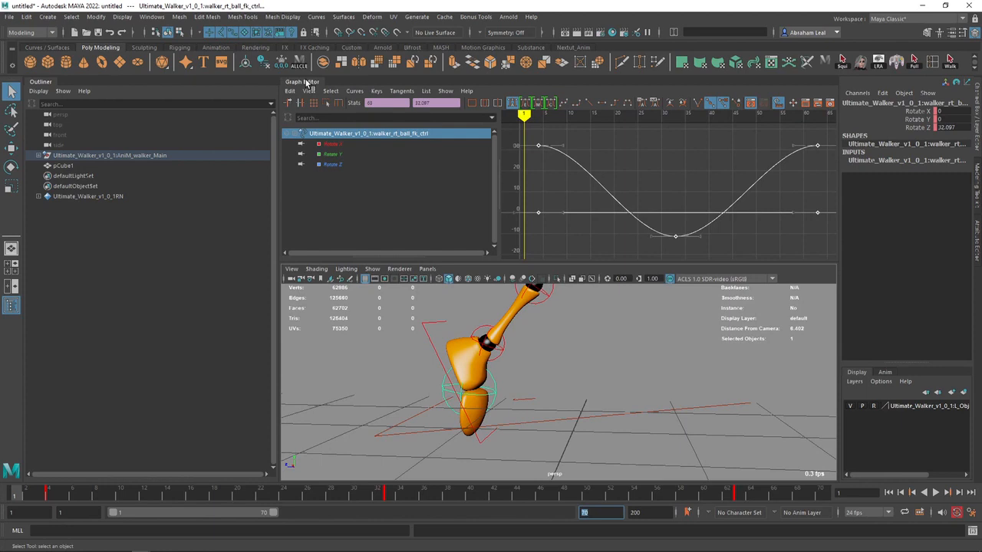
{"action": "middle_click_drag", "start_coordinate": [548, 358], "coordinate": [570, 386], "text": "alt"}
{"action": "scroll", "coordinate": [570, 386], "scroll_direction": "down", "scroll_amount": 3}
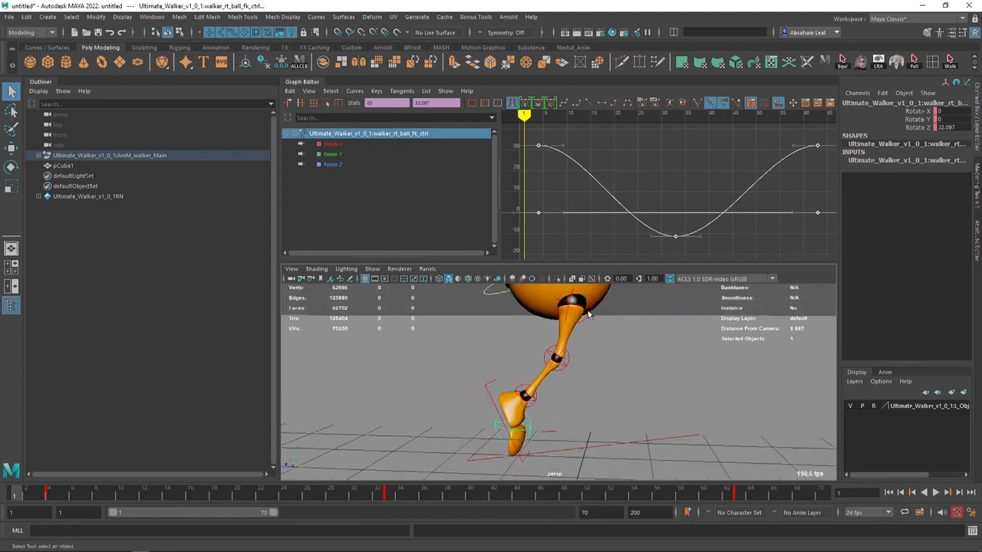
{"action": "left_click", "coordinate": [590, 309]}
{"action": "left_click", "coordinate": [526, 395], "text": "shift"}
{"action": "left_click", "coordinate": [528, 395], "text": "shift"}
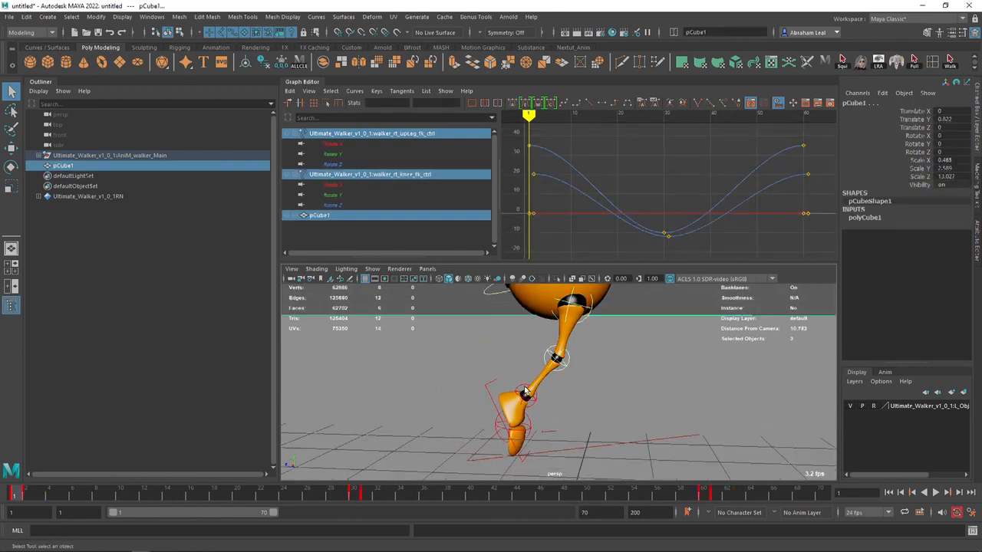
{"action": "key", "text": "ctrl+z"}
{"action": "left_click", "coordinate": [525, 399], "text": "shift"}
{"action": "left_click", "coordinate": [501, 431], "text": "shift"}
{"action": "key", "text": "f"}
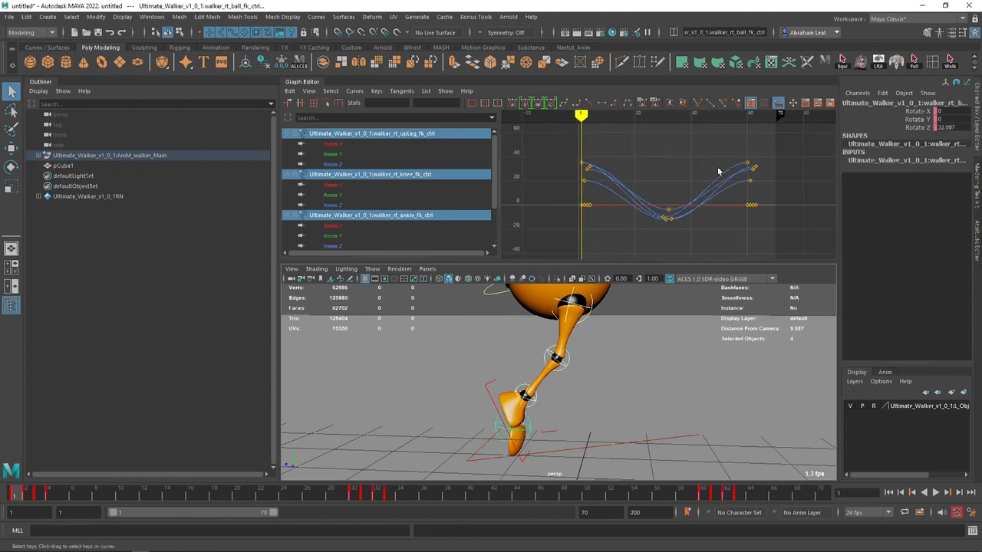
Select all keys on the right leg's rotation curves and set both their pre-infinity and post-infinity to Cycle
{"action": "left_click_drag", "start_coordinate": [800, 143], "coordinate": [568, 241]}
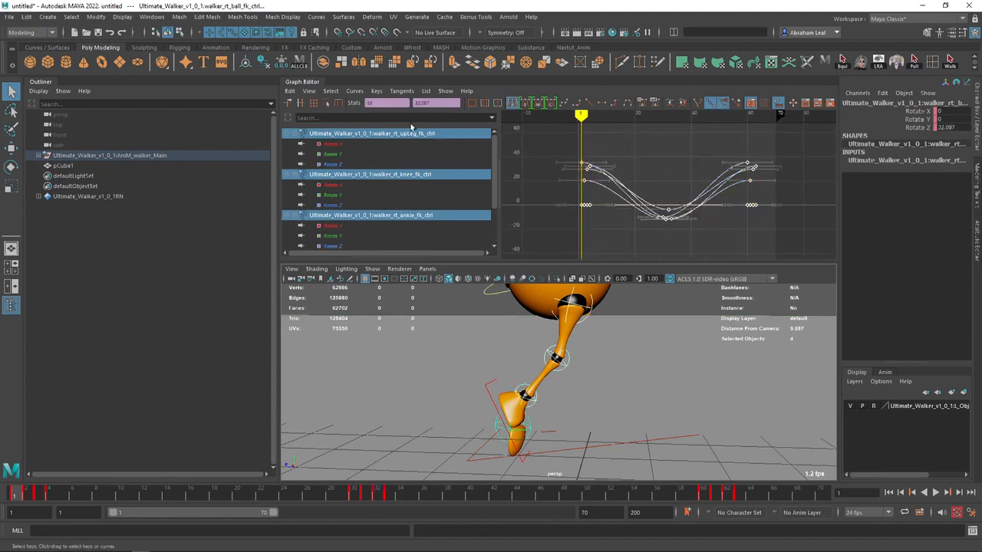
{"action": "left_click", "coordinate": [355, 91]}
{"action": "mouse_move", "coordinate": [384, 112]}
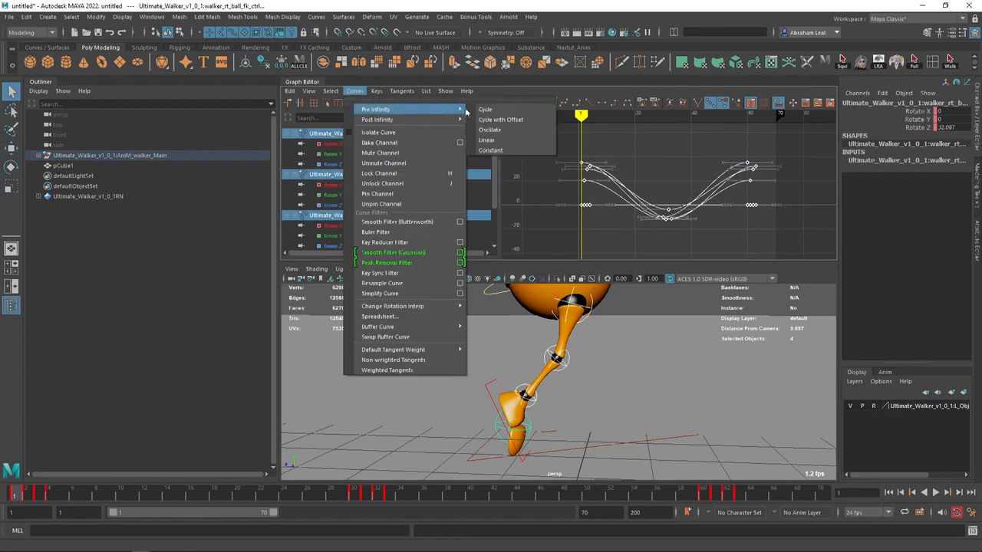
{"action": "left_click", "coordinate": [486, 109]}
{"action": "left_click", "coordinate": [360, 92]}
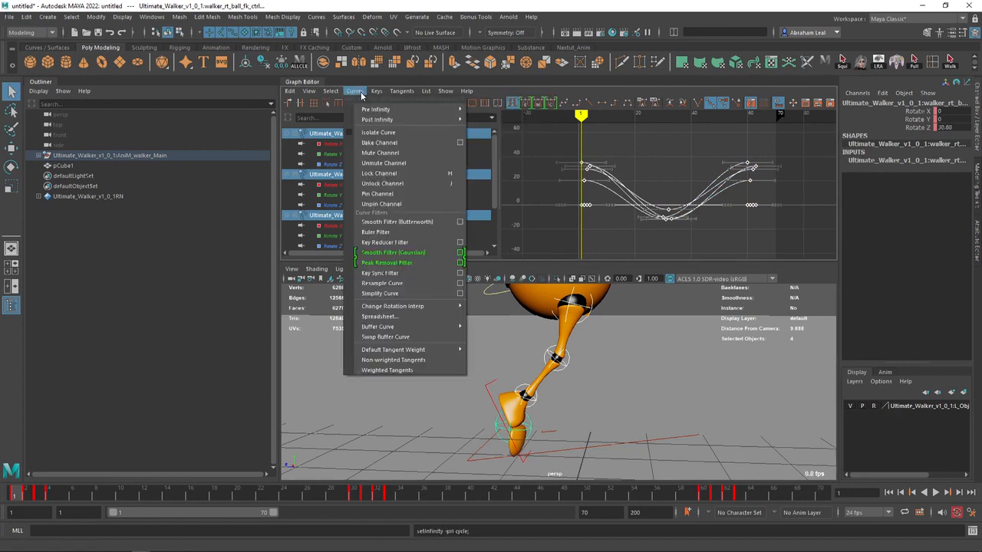
{"action": "mouse_move", "coordinate": [377, 119]}
{"action": "left_click", "coordinate": [491, 122]}
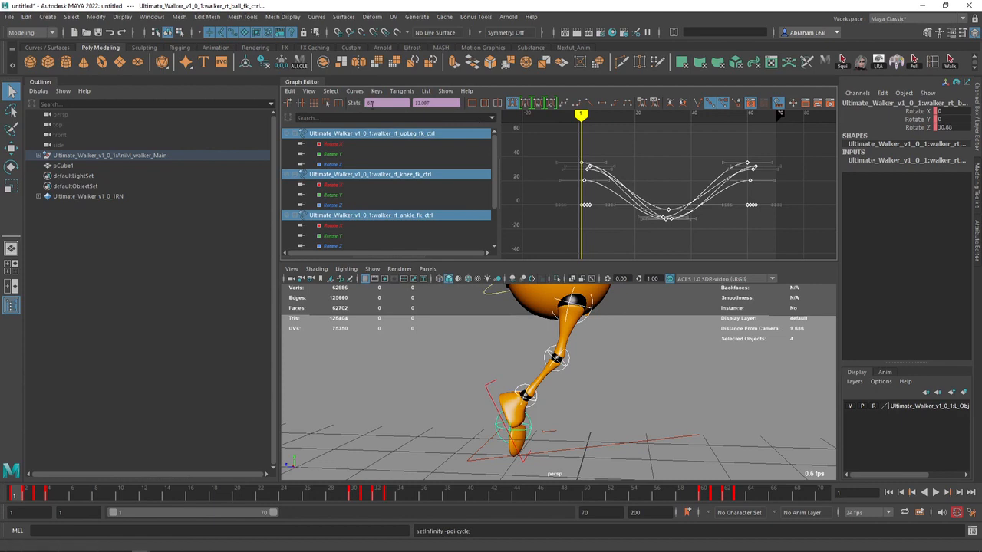
Turn on the infinity display in the Graph Editor and inspect the curves beyond both ends of the keyed range
{"action": "left_click", "coordinate": [308, 91]}
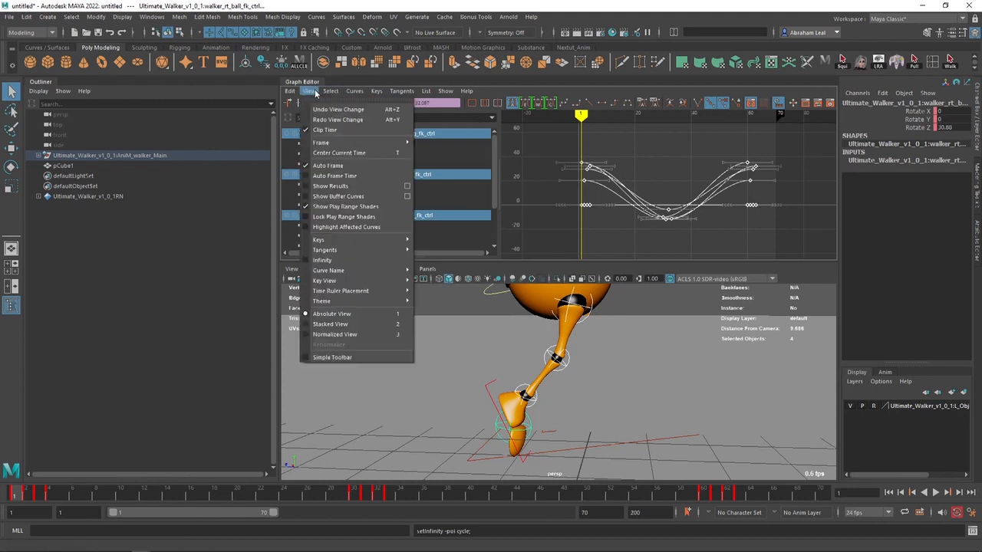
{"action": "left_click", "coordinate": [337, 260]}
{"action": "right_click_drag", "start_coordinate": [733, 187], "coordinate": [708, 205], "text": "alt"}
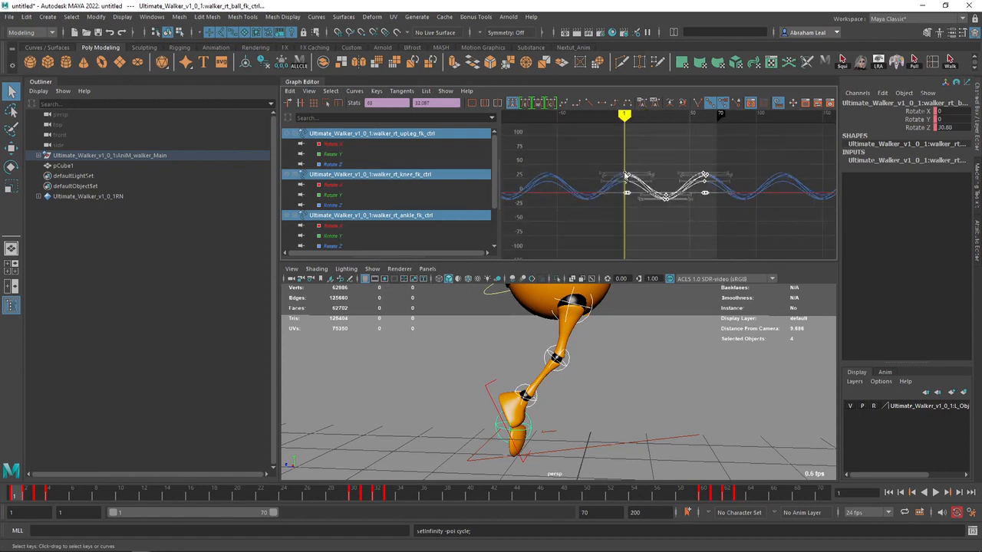
{"action": "right_click_drag", "start_coordinate": [708, 175], "coordinate": [741, 175], "text": "alt"}
{"action": "middle_click_drag", "start_coordinate": [741, 176], "coordinate": [650, 190], "text": "alt"}
{"action": "right_click_drag", "start_coordinate": [721, 159], "coordinate": [660, 168], "text": "alt"}
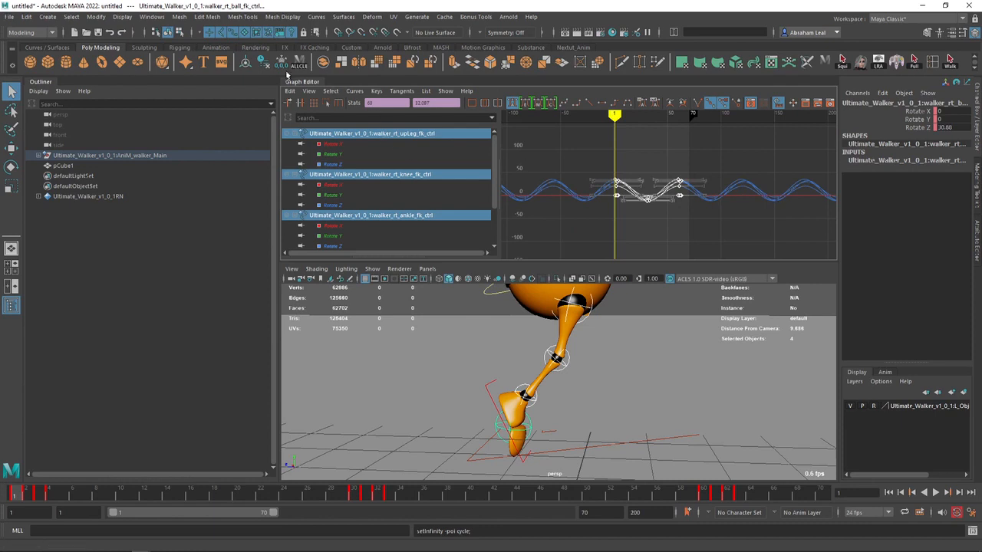
Extend the playback range to frame 200 and play the cycled leg swing with nothing selected, then stop it
{"action": "key", "text": "space"}
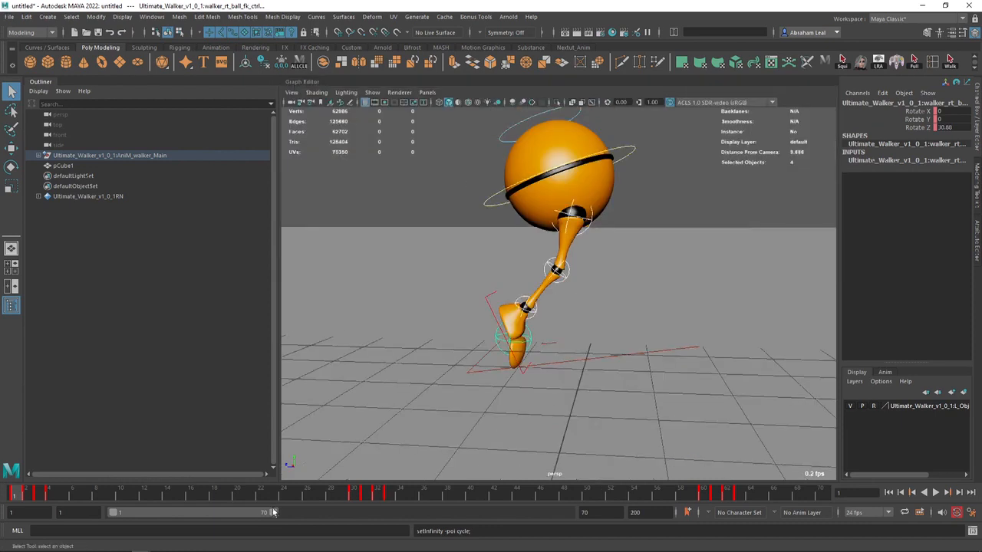
{"action": "left_click_drag", "start_coordinate": [281, 516], "coordinate": [567, 514]}
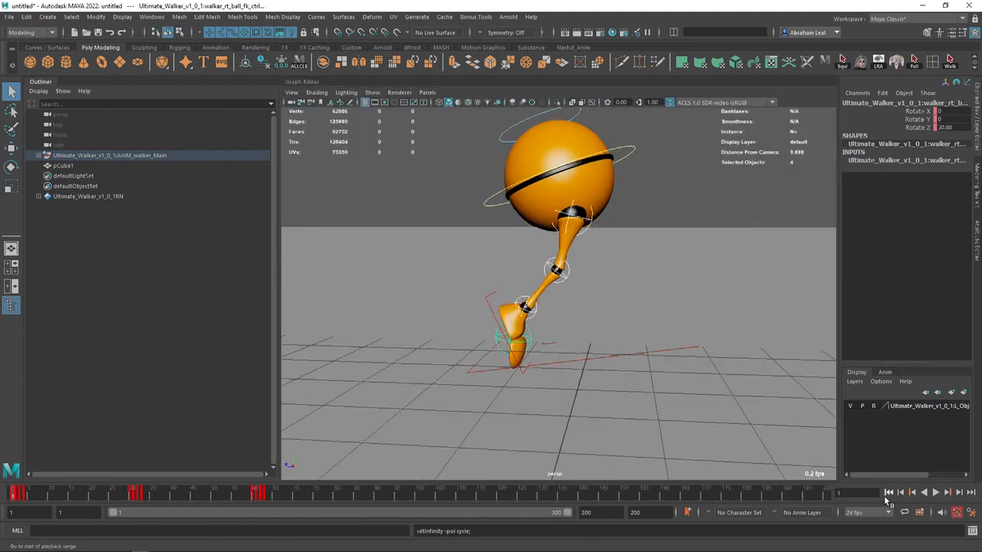
{"action": "left_click", "coordinate": [935, 493]}
{"action": "left_click", "coordinate": [683, 180]}
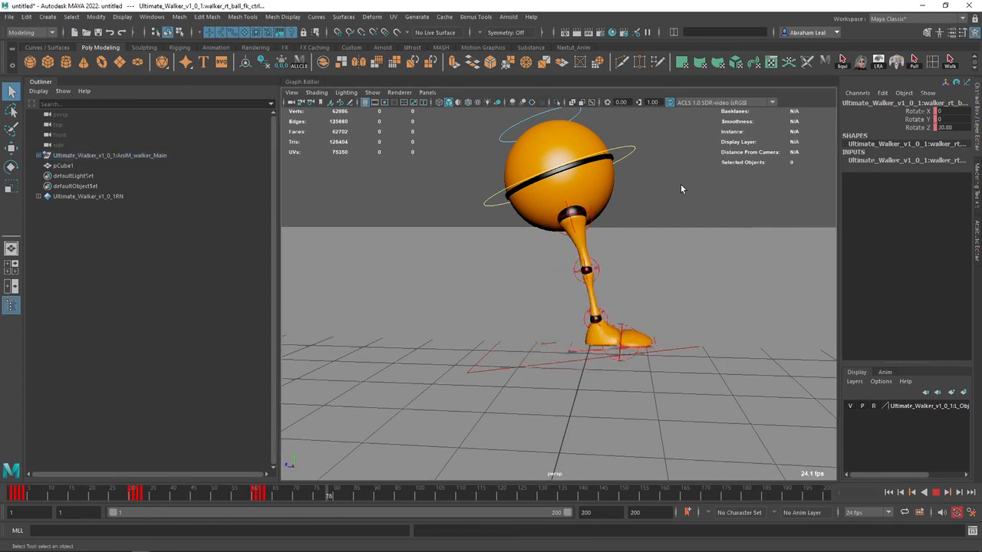
{"action": "left_click", "coordinate": [936, 493]}
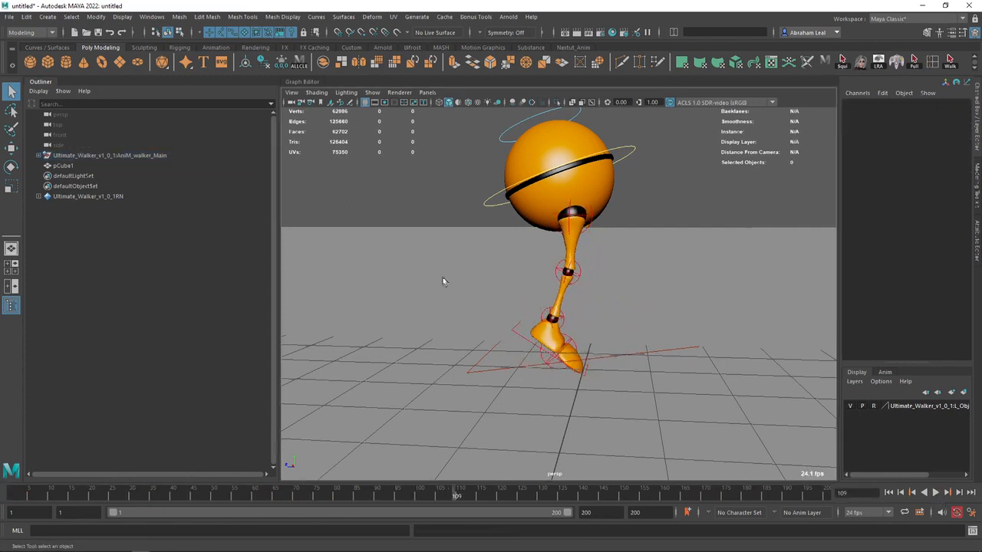
Compress the right leg's four FK controls' keys toward frame 1 so the cycle ends near frame 45, and play it back
{"action": "left_click", "coordinate": [577, 269]}
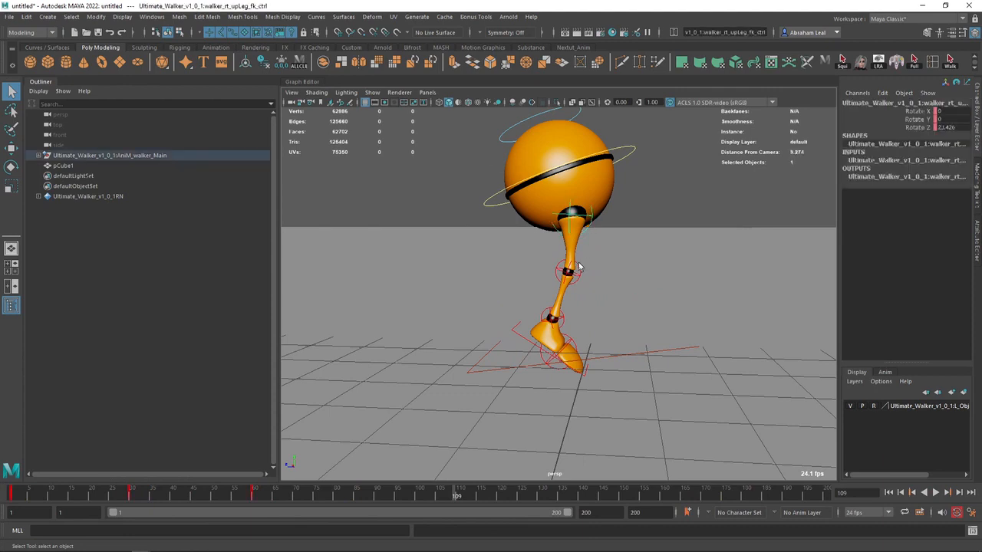
{"action": "left_click", "coordinate": [563, 314], "text": "shift"}
{"action": "left_click", "coordinate": [570, 341], "text": "shift"}
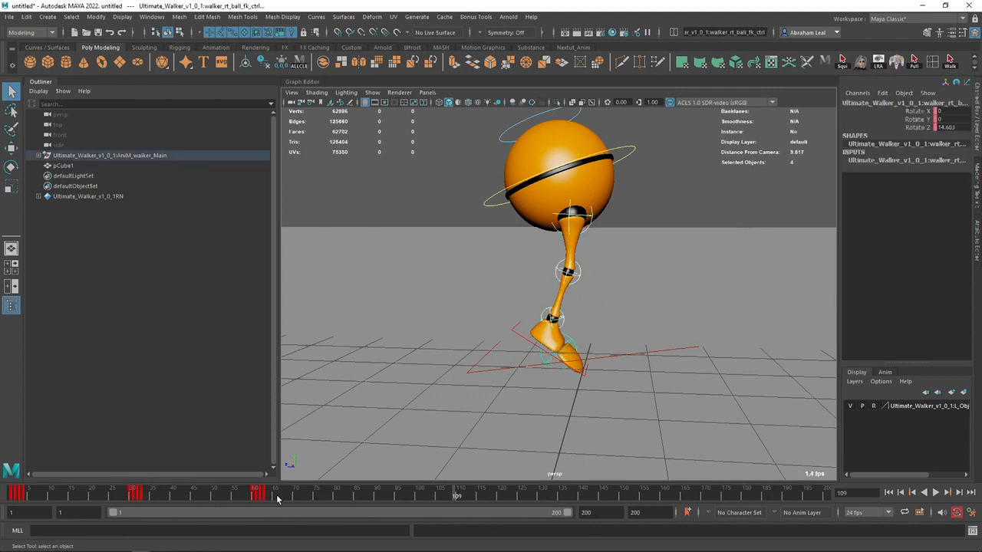
{"action": "left_click_drag", "start_coordinate": [278, 497], "coordinate": [11, 495], "text": "shift"}
{"action": "left_click_drag", "start_coordinate": [282, 497], "coordinate": [228, 502], "text": "shift"}
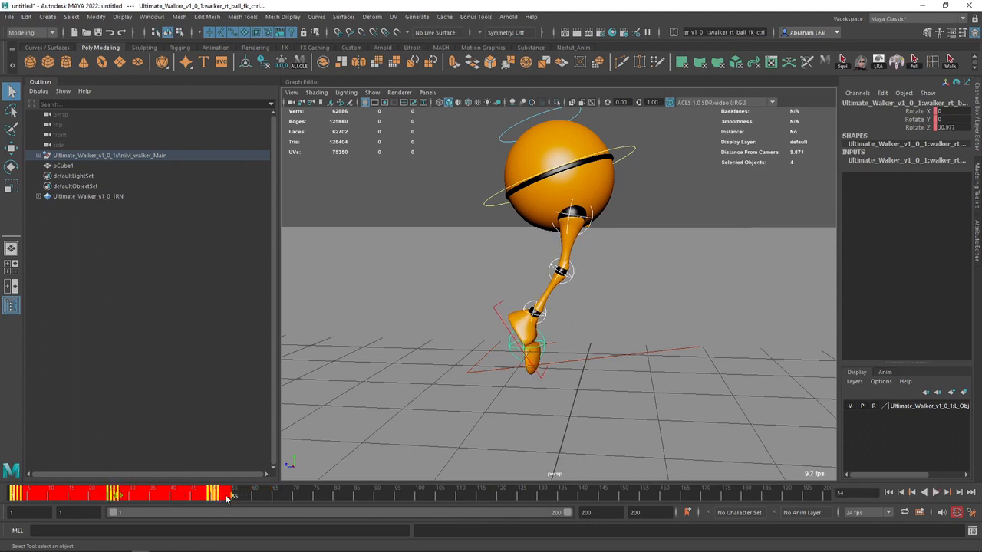
{"action": "left_click_drag", "start_coordinate": [227, 498], "coordinate": [204, 497]}
{"action": "left_click", "coordinate": [936, 491]}
{"action": "left_click", "coordinate": [712, 261]}
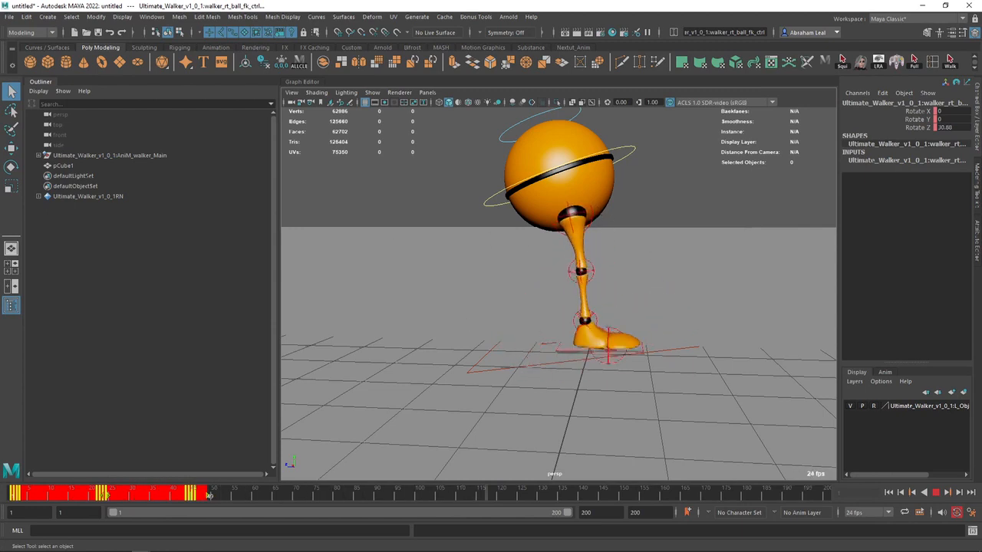
Pose the left heel IK control raised behind the body at about Translate Y 0.945, Translate Z -1.514 and Rotate X 84.4
{"action": "left_click", "coordinate": [559, 464]}
{"action": "left_click_drag", "start_coordinate": [560, 463], "coordinate": [602, 307], "text": "alt"}
{"action": "right_click_drag", "start_coordinate": [602, 306], "coordinate": [601, 331], "text": "alt"}
{"action": "middle_click_drag", "start_coordinate": [600, 330], "coordinate": [609, 306], "text": "alt"}
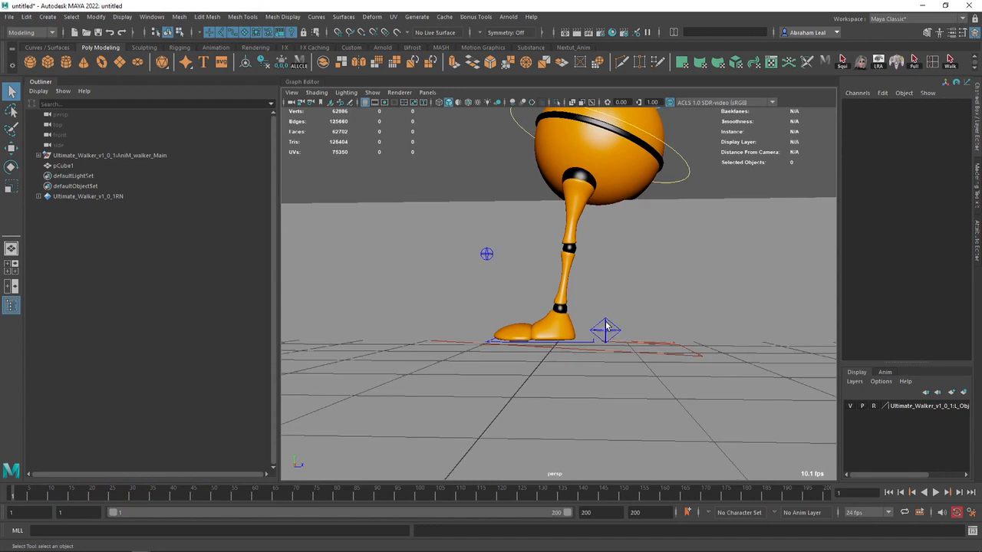
{"action": "left_click", "coordinate": [606, 328]}
{"action": "key", "text": "w"}
{"action": "left_click_drag", "start_coordinate": [579, 345], "coordinate": [654, 322]}
{"action": "key", "text": "e"}
{"action": "left_click_drag", "start_coordinate": [581, 154], "coordinate": [678, 283]}
{"action": "key", "text": "w"}
{"action": "left_click_drag", "start_coordinate": [578, 264], "coordinate": [458, 312], "text": "alt"}
{"action": "left_click_drag", "start_coordinate": [612, 274], "coordinate": [637, 270], "text": "alt"}
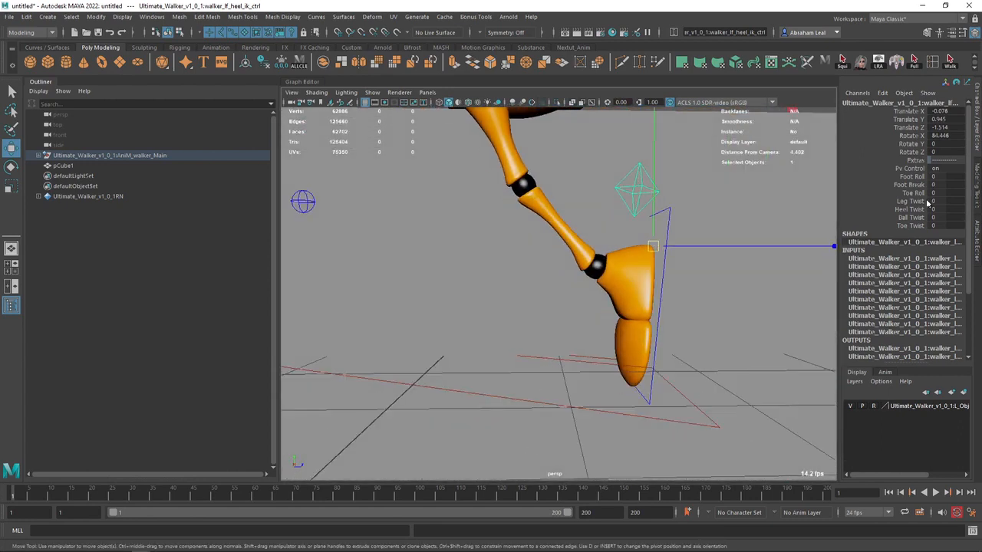
Set the left heel IK control's Toe Roll to 32.9 so the toes bend
{"action": "left_click", "coordinate": [916, 178]}
{"action": "middle_click_drag", "start_coordinate": [678, 209], "coordinate": [759, 205]}
{"action": "key", "text": "ctrl+z"}
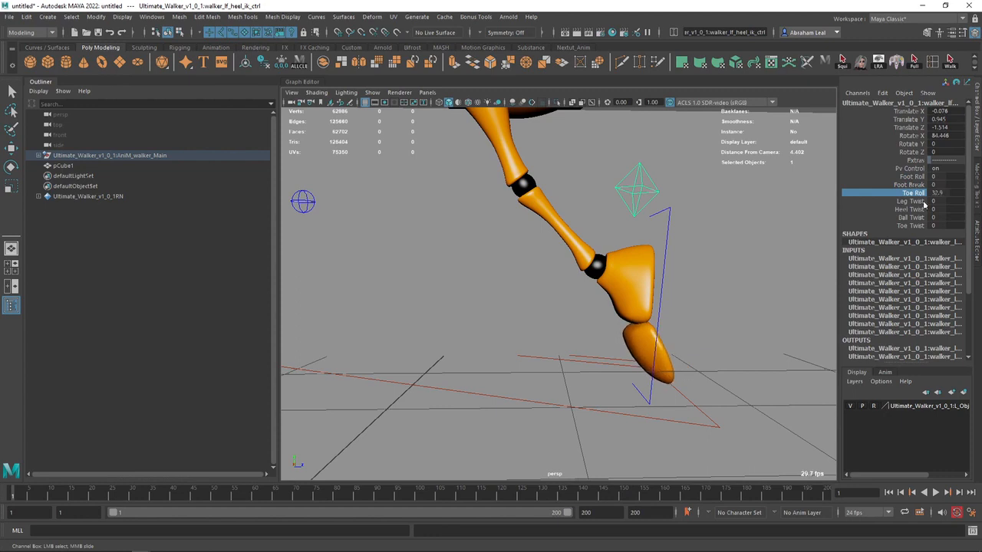
{"action": "right_click_drag", "start_coordinate": [831, 186], "coordinate": [780, 215], "text": "alt"}
{"action": "left_click_drag", "start_coordinate": [780, 214], "coordinate": [632, 252], "text": "alt"}
{"action": "right_click_drag", "start_coordinate": [631, 252], "coordinate": [528, 267], "text": "alt"}
{"action": "left_click_drag", "start_coordinate": [527, 267], "coordinate": [706, 262], "text": "alt"}
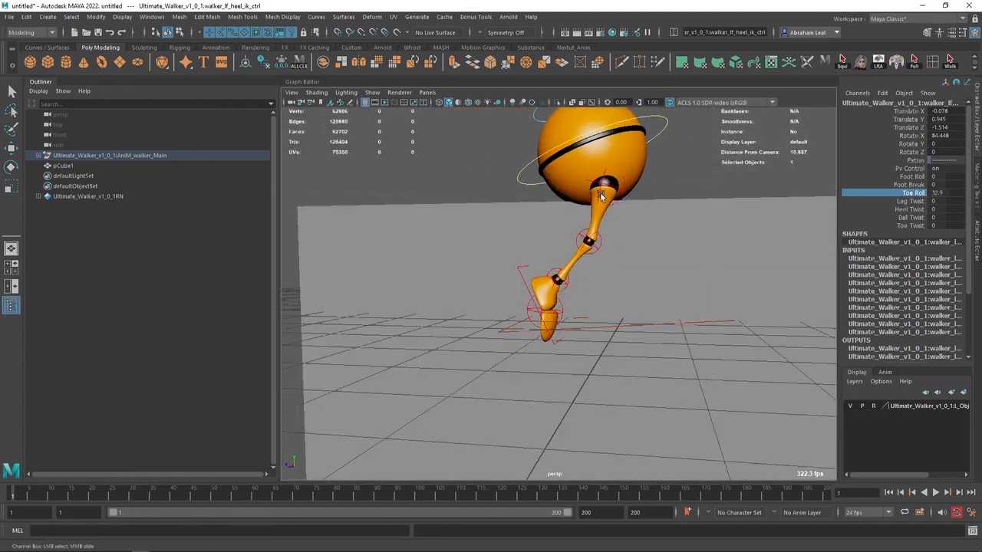
Raise the left heel IK control slightly to Translate Y 0.996 and key the back pose at frame 1
{"action": "left_click_drag", "start_coordinate": [636, 276], "coordinate": [431, 269], "text": "alt"}
{"action": "right_click_drag", "start_coordinate": [432, 269], "coordinate": [592, 237], "text": "alt"}
{"action": "key", "text": "w"}
{"action": "left_click_drag", "start_coordinate": [595, 234], "coordinate": [600, 212]}
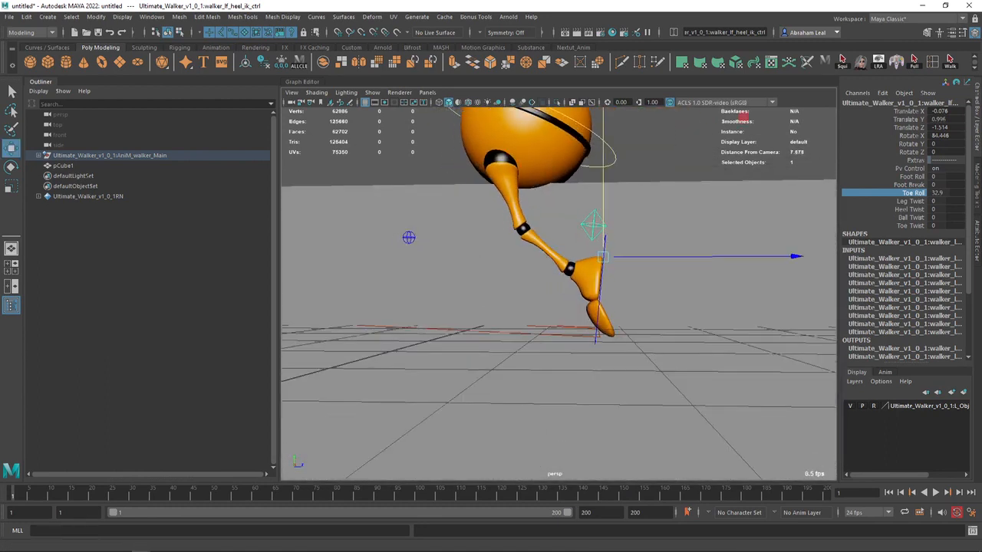
{"action": "key", "text": "s"}
At frame 30, move the left heel IK control forward to about Translate Z 0.7, tilt the toes up and set Toe Roll to -21.1
{"action": "middle_click_drag", "start_coordinate": [557, 413], "coordinate": [621, 405], "text": "alt"}
{"action": "left_click_drag", "start_coordinate": [731, 247], "coordinate": [605, 252]}
{"action": "key", "text": "e"}
{"action": "left_click_drag", "start_coordinate": [699, 202], "coordinate": [512, 320]}
{"action": "key", "text": "w"}
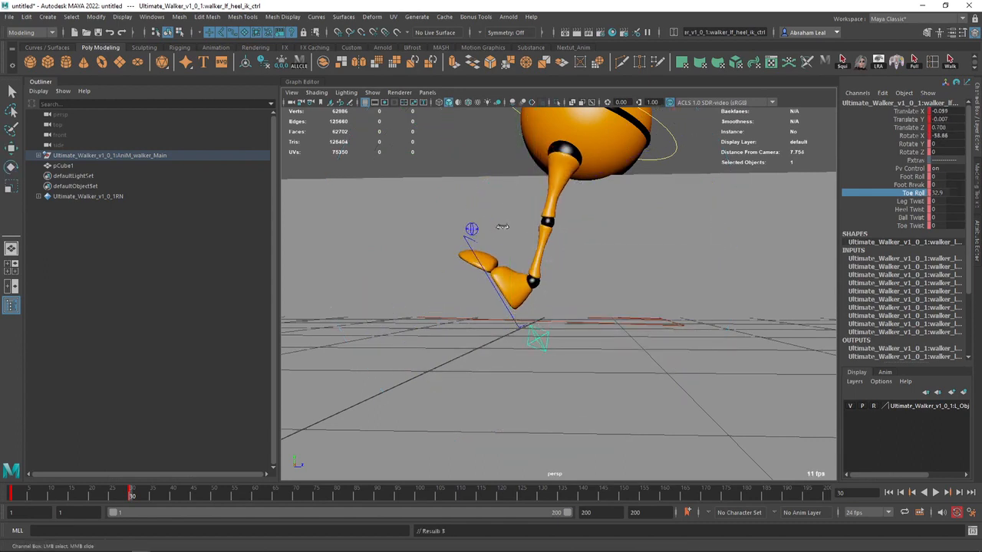
Scrub the left leg's swing between frames 1 and 30 and check it from both sides
{"action": "left_click_drag", "start_coordinate": [487, 266], "coordinate": [711, 265], "text": "alt"}
{"action": "key", "text": "alt+v"}
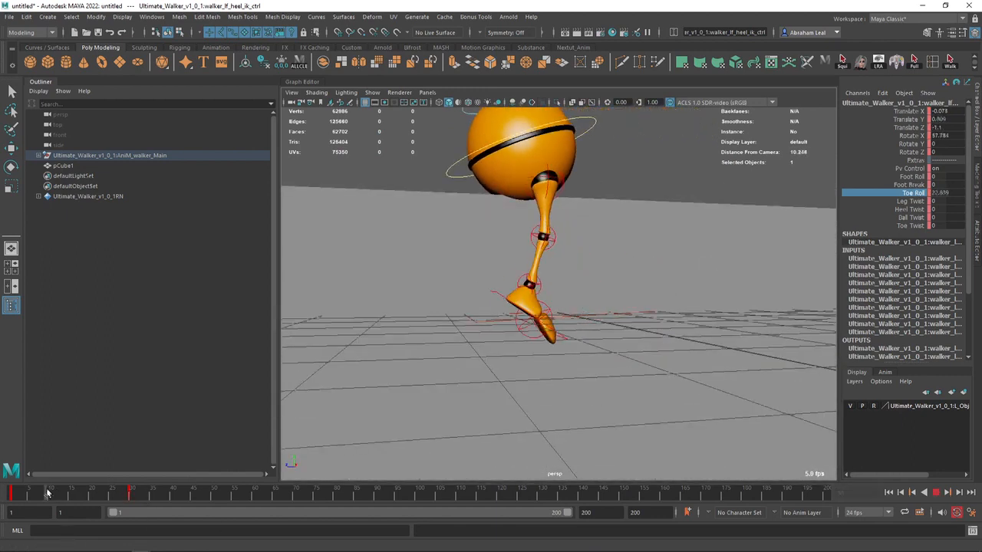
{"action": "key", "text": "alt+v"}
{"action": "left_click_drag", "start_coordinate": [509, 330], "coordinate": [305, 345], "text": "alt"}
{"action": "key", "text": "alt+v"}
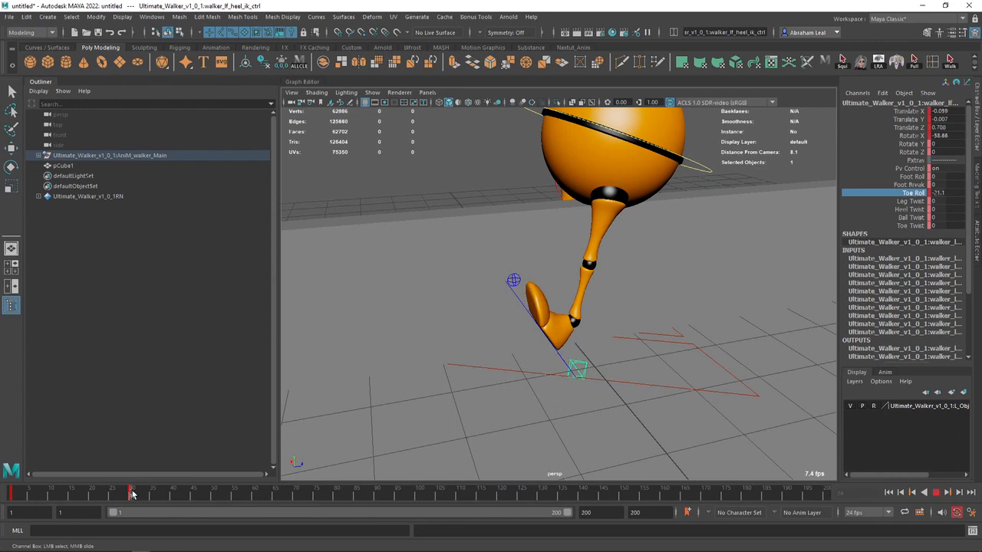
At frame 30, lift the left heel IK control and move it farther forward to about Translate Z 1.529
{"action": "left_click_drag", "start_coordinate": [456, 344], "coordinate": [488, 251], "text": "alt"}
{"action": "key", "text": "w"}
{"action": "left_click_drag", "start_coordinate": [569, 322], "coordinate": [530, 322]}
{"action": "left_click_drag", "start_coordinate": [483, 288], "coordinate": [462, 289]}
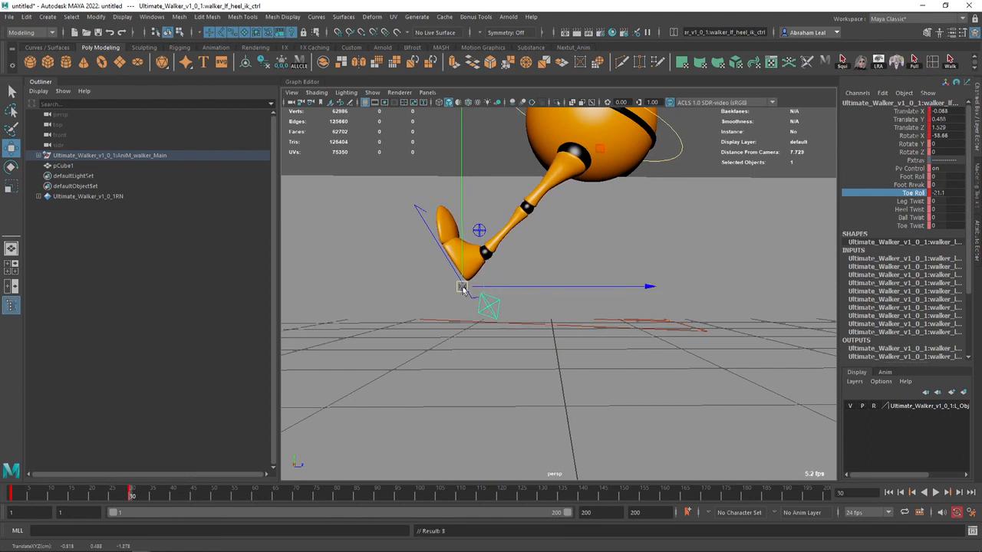
Key the frame 1 back pose again at frame 60 and play the left leg's swing
{"action": "key", "text": "alt+v"}
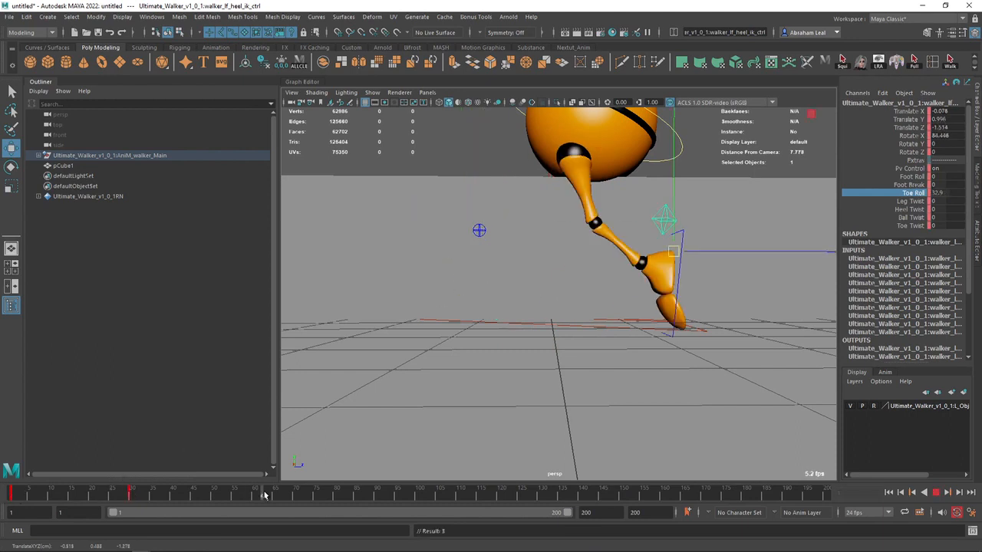
{"action": "key", "text": "s"}
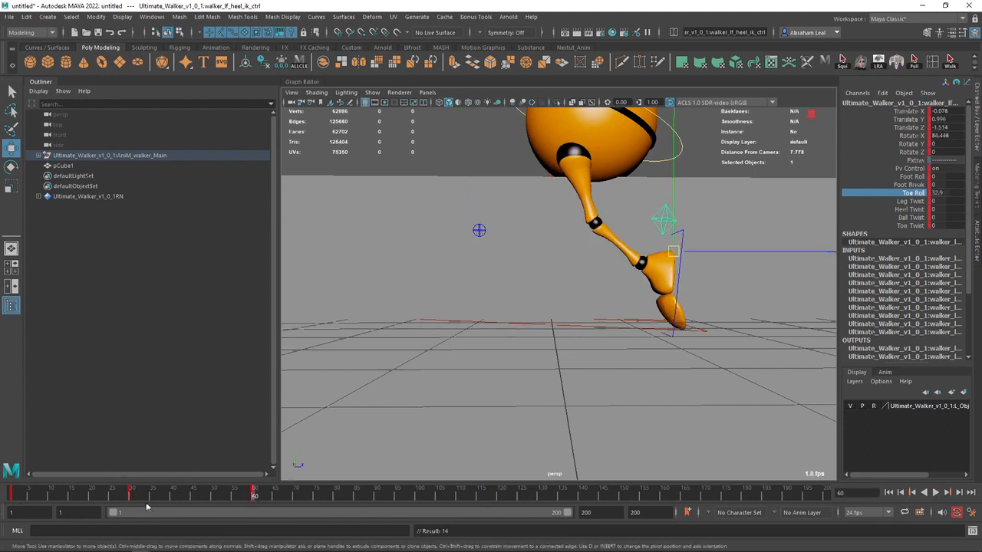
{"action": "left_click", "coordinate": [934, 493]}
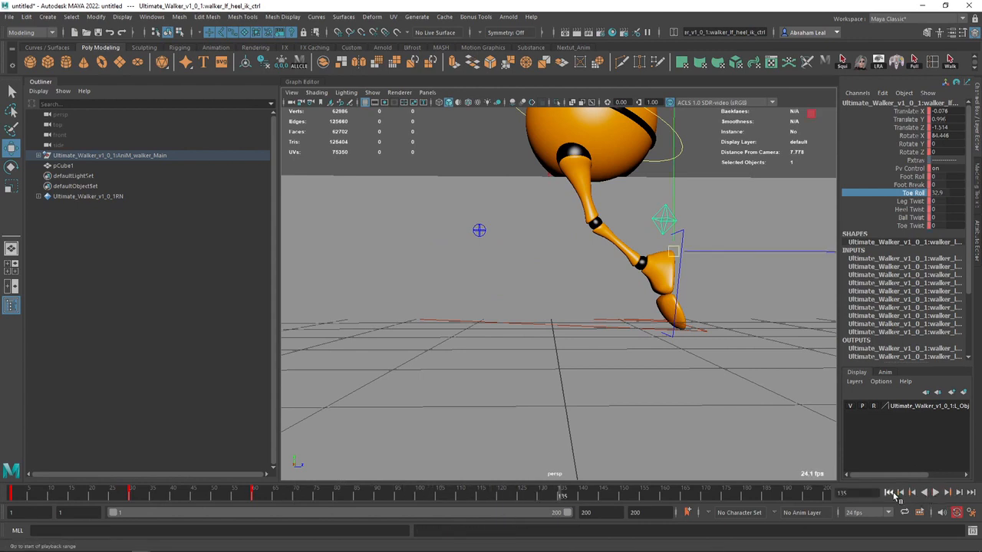
Scrub between the back pose at frame 1 and the front pose at frame 30 to examine the foot's path
{"action": "key", "text": "alt+v"}
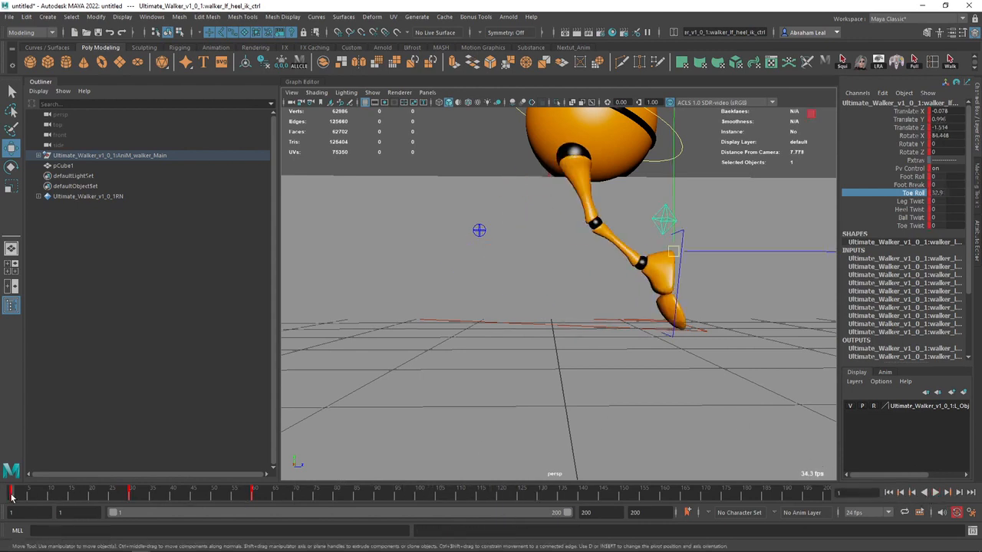
{"action": "left_click", "coordinate": [132, 497]}
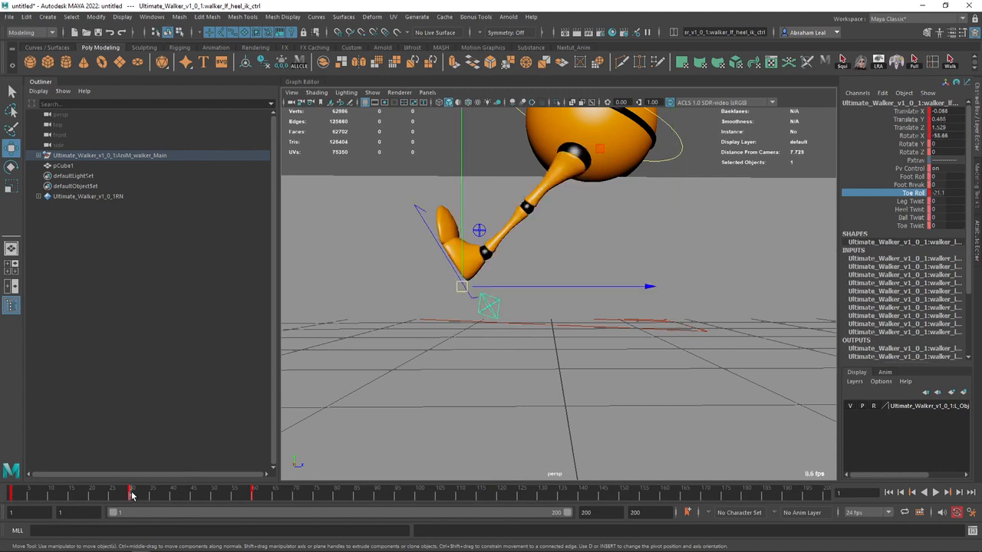
{"action": "key", "text": "alt+v"}
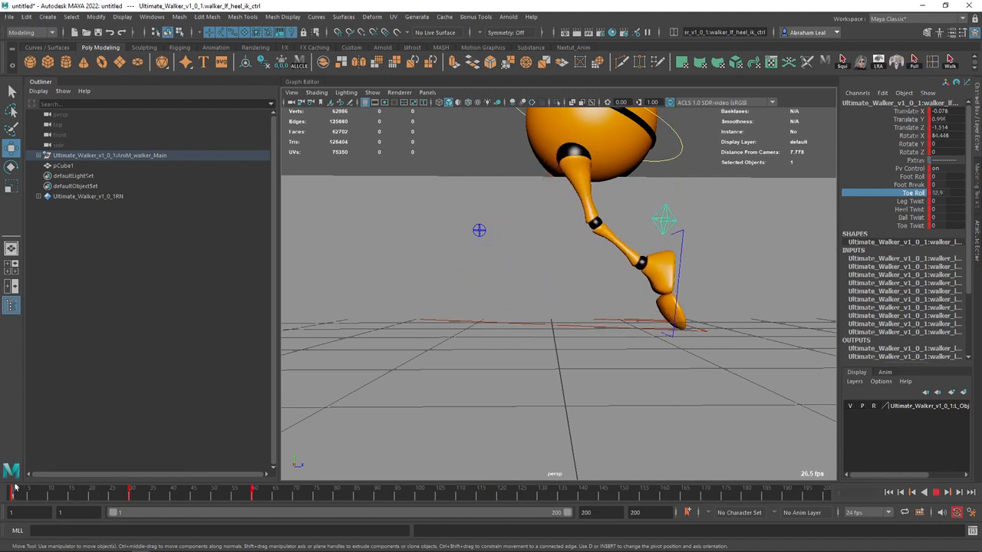
{"action": "key", "text": "alt+v"}
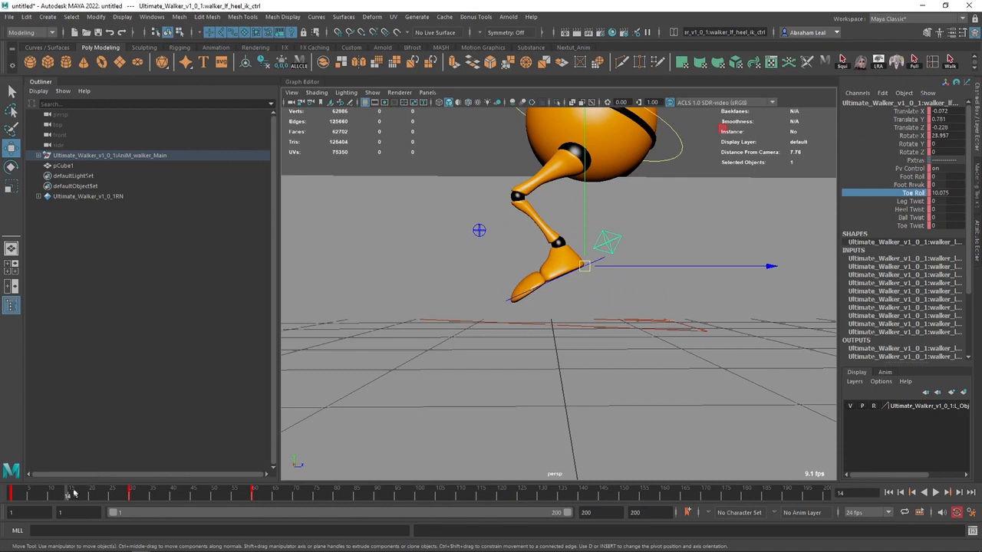
{"action": "key", "text": "alt+v"}
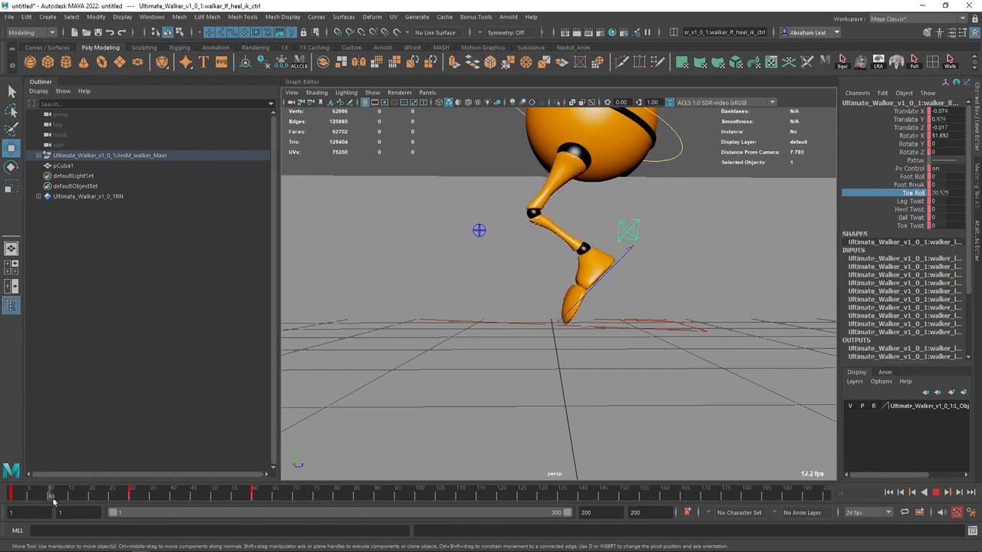
At frame 15, lower the left heel IK control under the body, rotate the foot toes-down and adjust its Toe Roll
{"action": "mouse_move", "coordinate": [61, 504]}
{"action": "left_mouse_down"}
{"action": "mouse_move", "coordinate": [19, 504]}
{"action": "mouse_move", "coordinate": [69, 504]}
{"action": "left_mouse_up"}
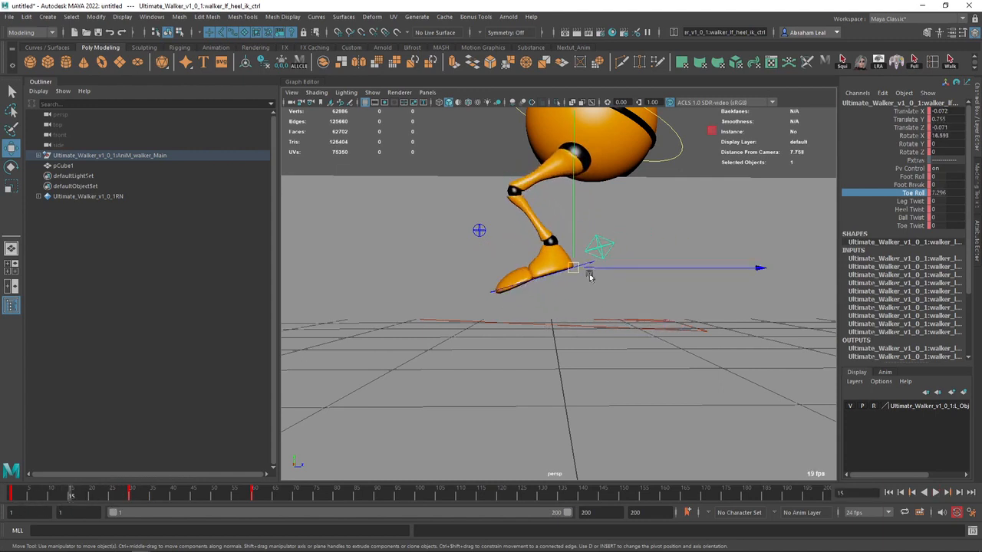
{"action": "left_click_drag", "start_coordinate": [582, 266], "coordinate": [619, 309]}
{"action": "key", "text": "alt+v"}
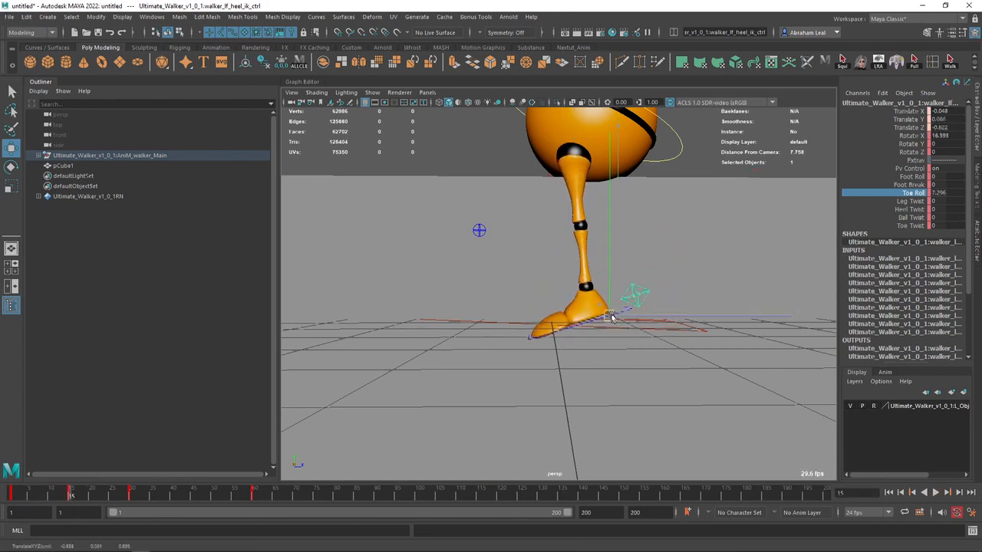
{"action": "key", "text": "e"}
{"action": "left_click_drag", "start_coordinate": [516, 152], "coordinate": [637, 265]}
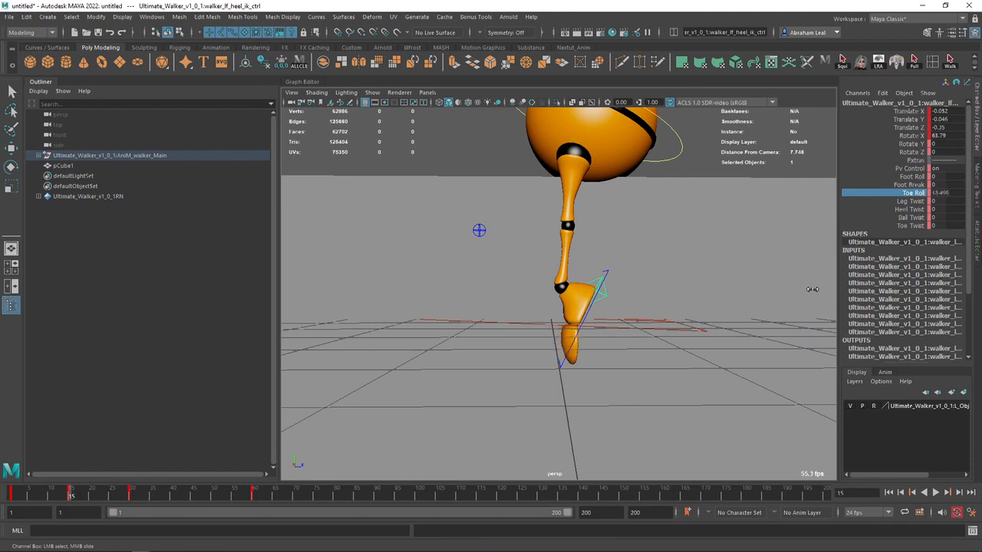
{"action": "key", "text": "alt+v"}
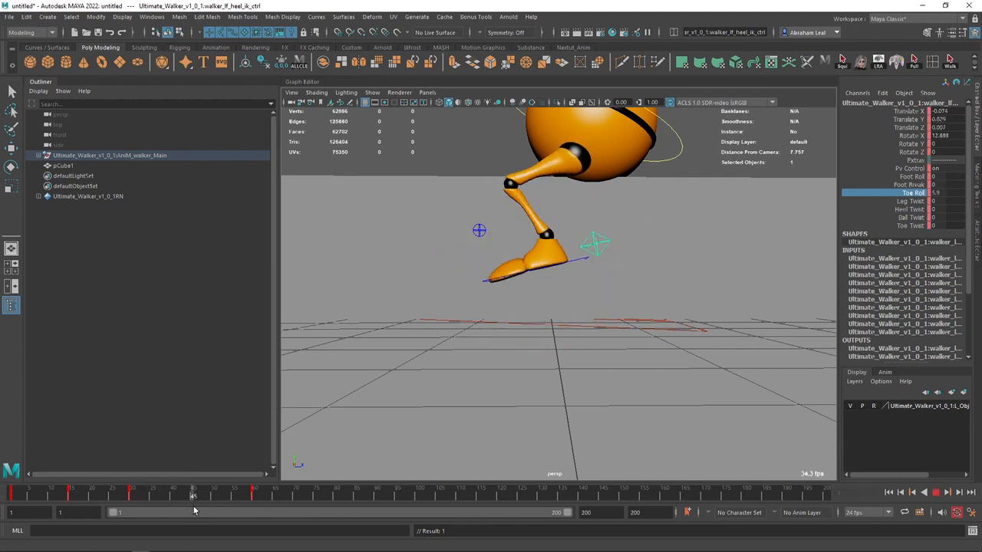
At frame 45, lower the left heel IK control to about Translate Y -0.097, tilt the toes up and set Toe Roll to -23.1
{"action": "key", "text": "w"}
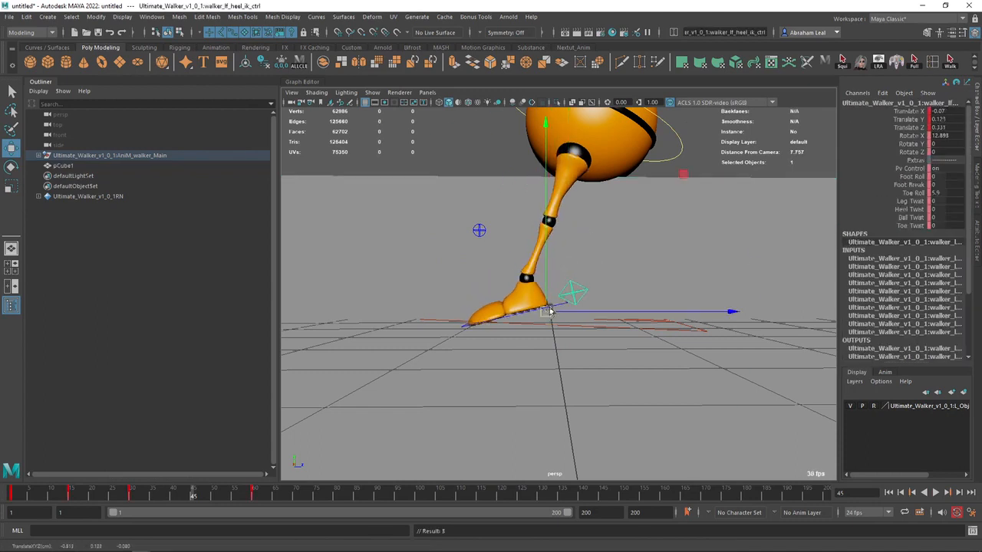
{"action": "key", "text": "e"}
{"action": "key", "text": "w"}
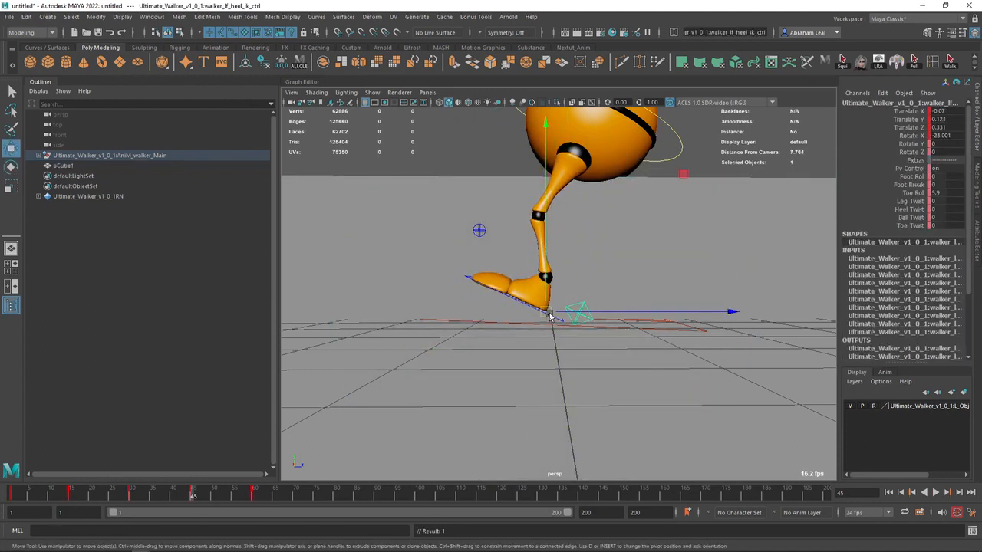
{"action": "left_click_drag", "start_coordinate": [520, 332], "coordinate": [519, 333]}
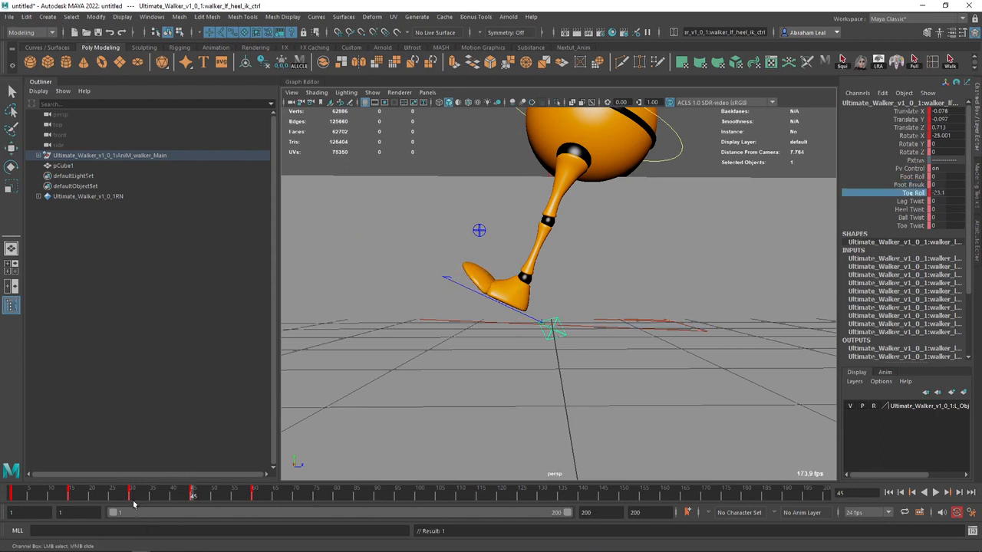
Scrub and play the left leg's IK swing from the start, checking it from several angles
{"action": "key", "text": "alt+v"}
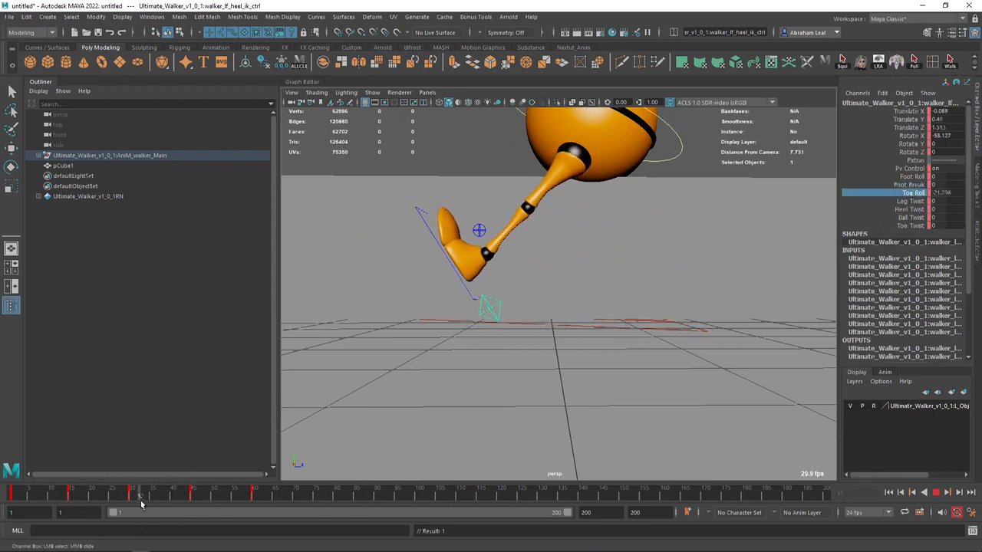
{"action": "key", "text": "alt+v"}
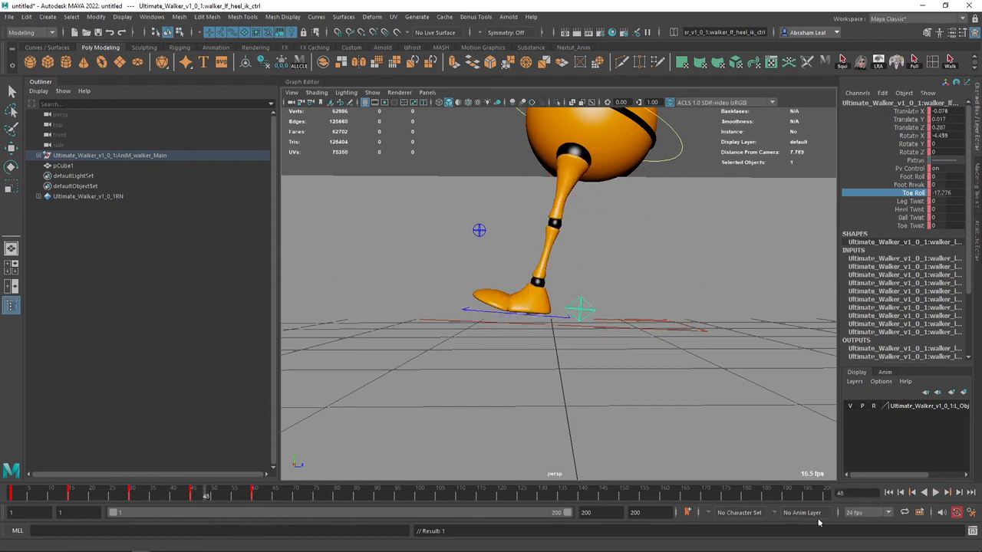
{"action": "left_click", "coordinate": [888, 494]}
{"action": "key", "text": "alt+v"}
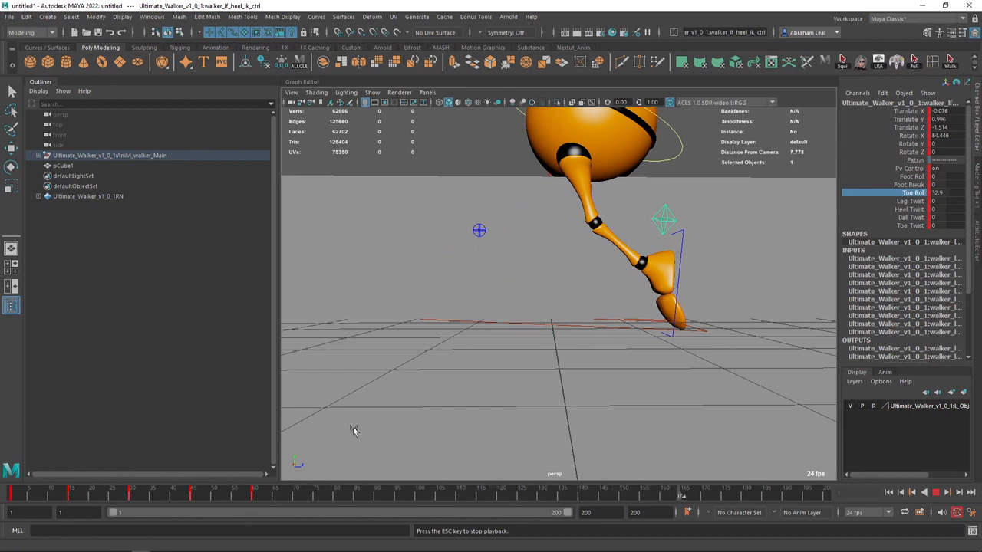
{"action": "mouse_move", "coordinate": [422, 277]}
{"action": "left_mouse_down", "text": "alt"}
{"action": "mouse_move", "coordinate": [576, 306]}
{"action": "mouse_move", "coordinate": [629, 283]}
{"action": "mouse_move", "coordinate": [414, 269]}
{"action": "left_mouse_up", "text": "alt"}
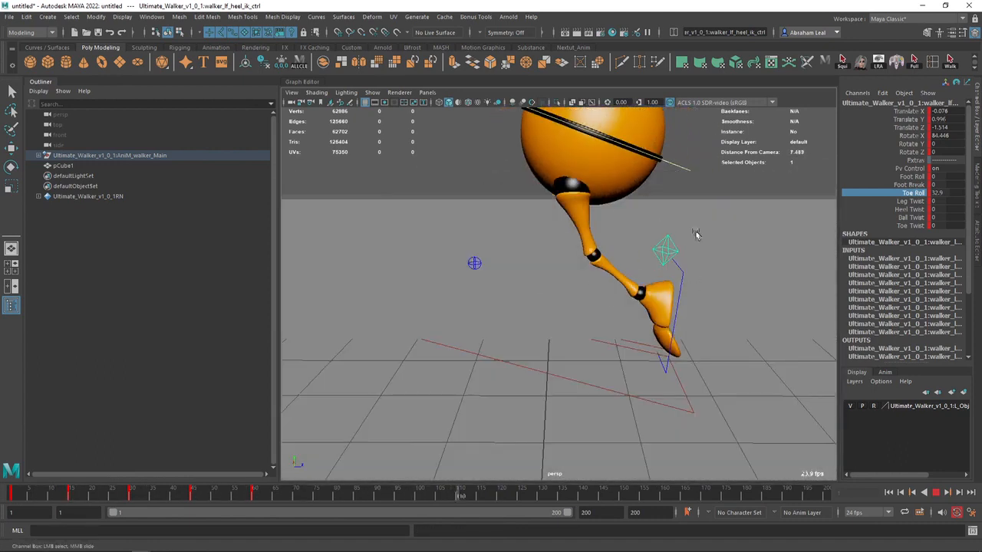
{"action": "left_click_drag", "start_coordinate": [711, 346], "coordinate": [835, 415], "text": "alt"}
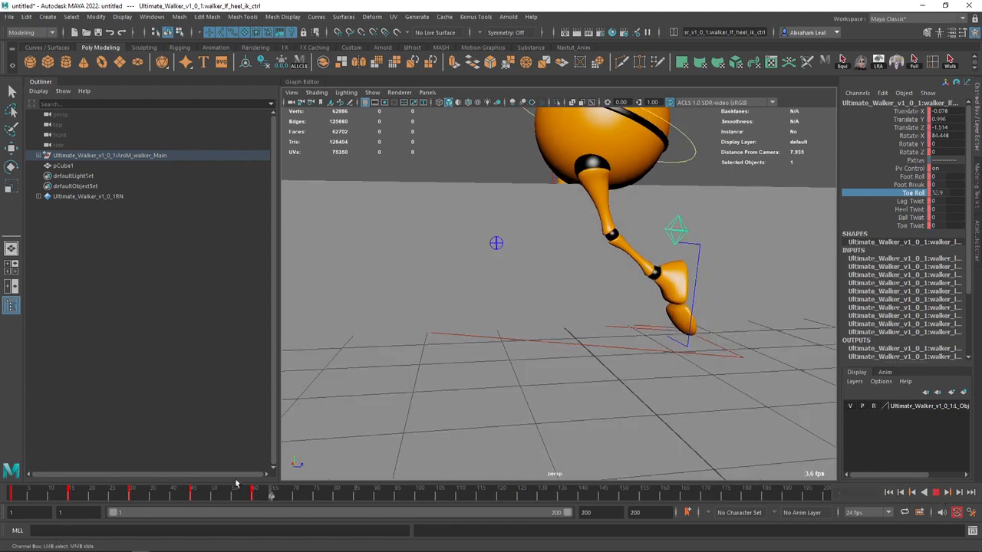
Return to frame 1 and break the connections on all of the left heel IK control's channels, from Translate X to Toe Twist
{"action": "left_click", "coordinate": [11, 491]}
{"action": "left_click_drag", "start_coordinate": [662, 246], "coordinate": [583, 223], "text": "alt"}
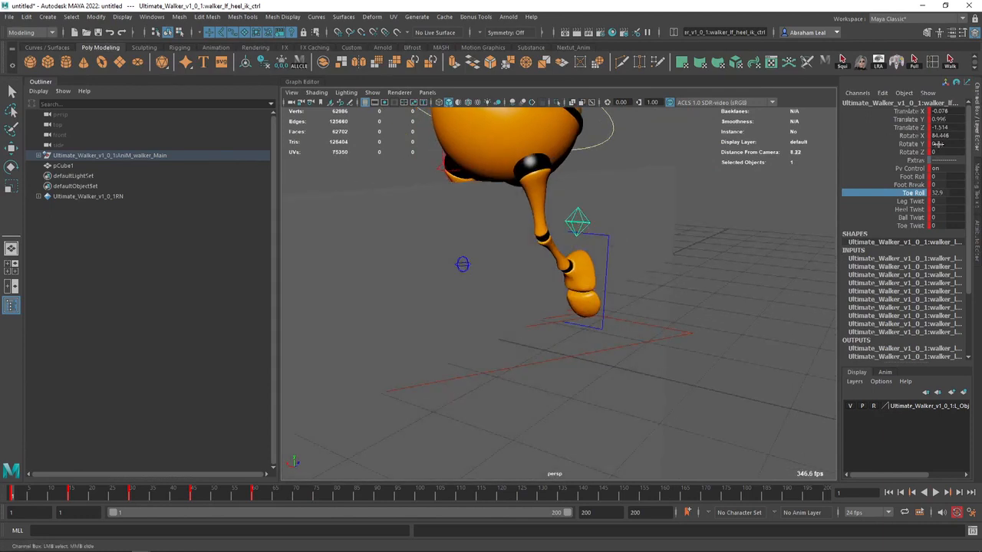
{"action": "left_click_drag", "start_coordinate": [907, 113], "coordinate": [906, 219]}
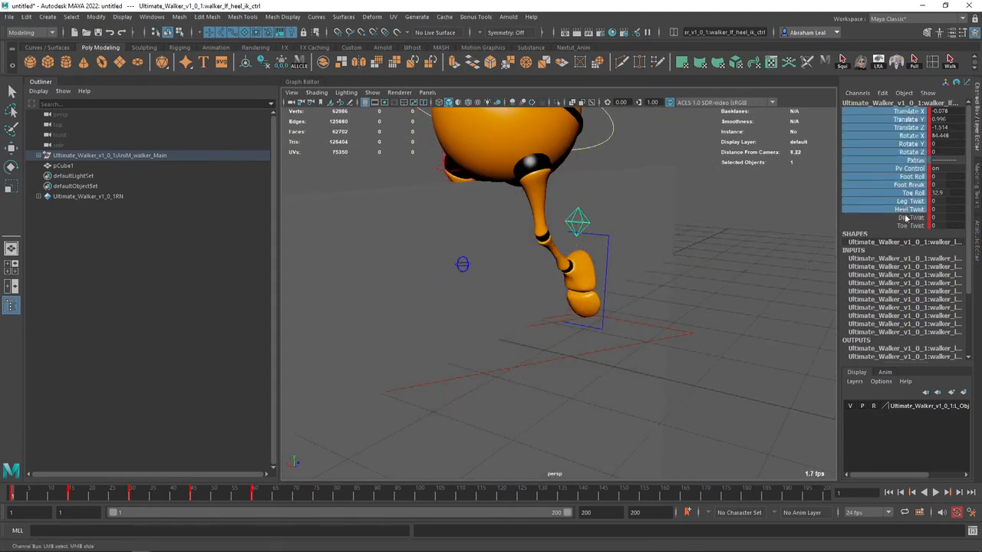
{"action": "right_click", "coordinate": [910, 227]}
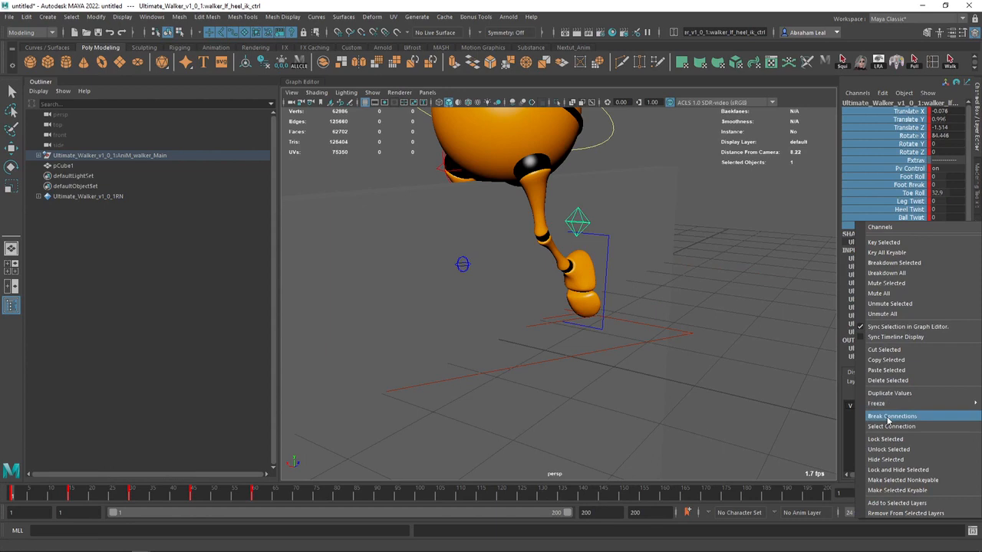
{"action": "left_click", "coordinate": [888, 417]}
At frame 1, raise the left heel IK control behind the body and adjust its rotation so the knee bends back
{"action": "left_click_drag", "start_coordinate": [685, 338], "coordinate": [633, 242], "text": "alt"}
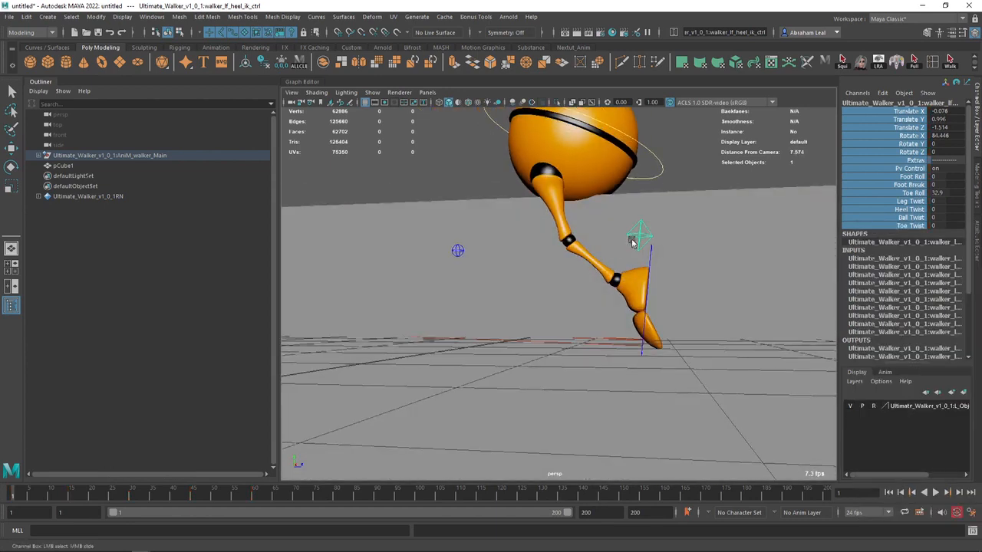
{"action": "key", "text": "w"}
{"action": "left_click_drag", "start_coordinate": [665, 284], "coordinate": [663, 200]}
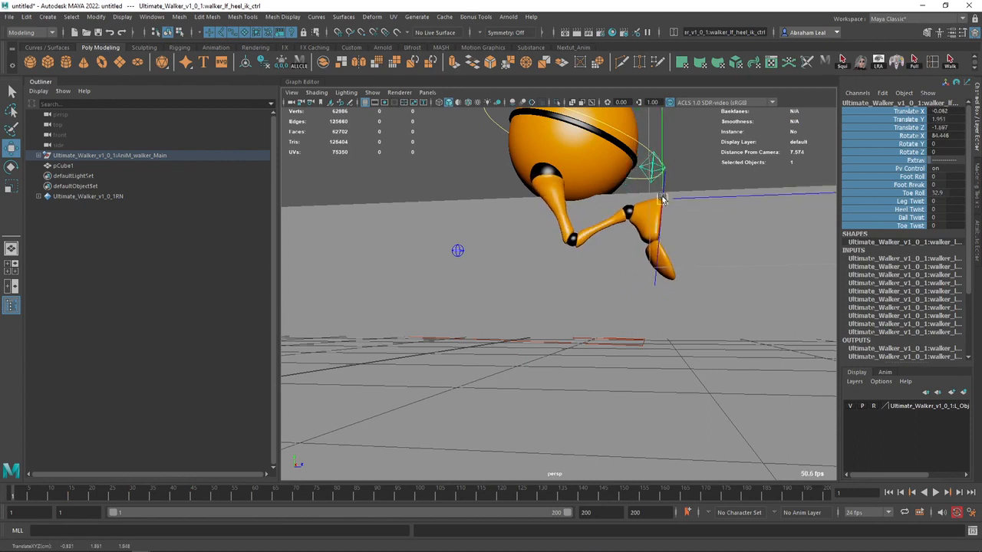
{"action": "key", "text": "e"}
{"action": "left_click_drag", "start_coordinate": [754, 358], "coordinate": [587, 373]}
{"action": "key", "text": "w"}
{"action": "left_click_drag", "start_coordinate": [663, 201], "coordinate": [663, 253]}
{"action": "key", "text": "e"}
{"action": "left_click_drag", "start_coordinate": [674, 431], "coordinate": [769, 245]}
{"action": "key", "text": "w"}
{"action": "left_click_drag", "start_coordinate": [661, 249], "coordinate": [653, 215]}
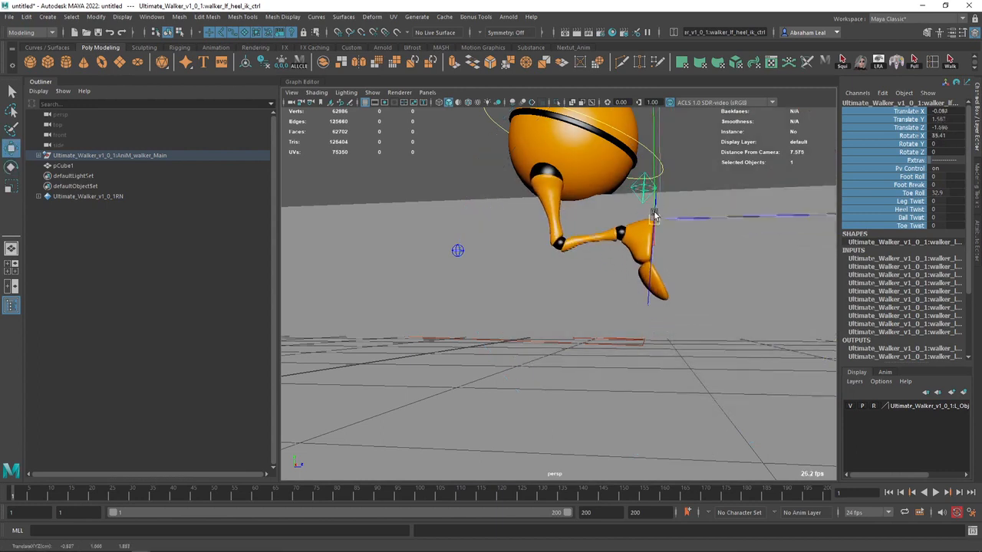
Set the left heel IK control's Toe Roll to -40.2 and key the pose at frame 1
{"action": "left_click", "coordinate": [913, 192]}
{"action": "middle_click_drag", "start_coordinate": [645, 220], "coordinate": [616, 219]}
{"action": "middle_click_drag", "start_coordinate": [685, 263], "coordinate": [706, 268], "text": "alt"}
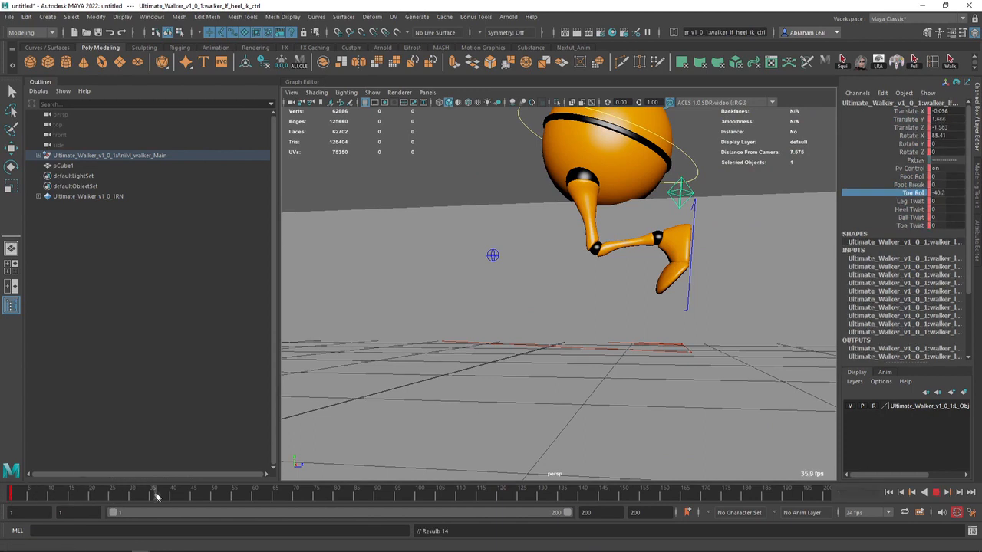
At frame 40, swing the left heel IK control forward and up in front of the body, rotating it to about Rotate X -106.9
{"action": "left_click_drag", "start_coordinate": [460, 293], "coordinate": [493, 272], "text": "alt"}
{"action": "key", "text": "w"}
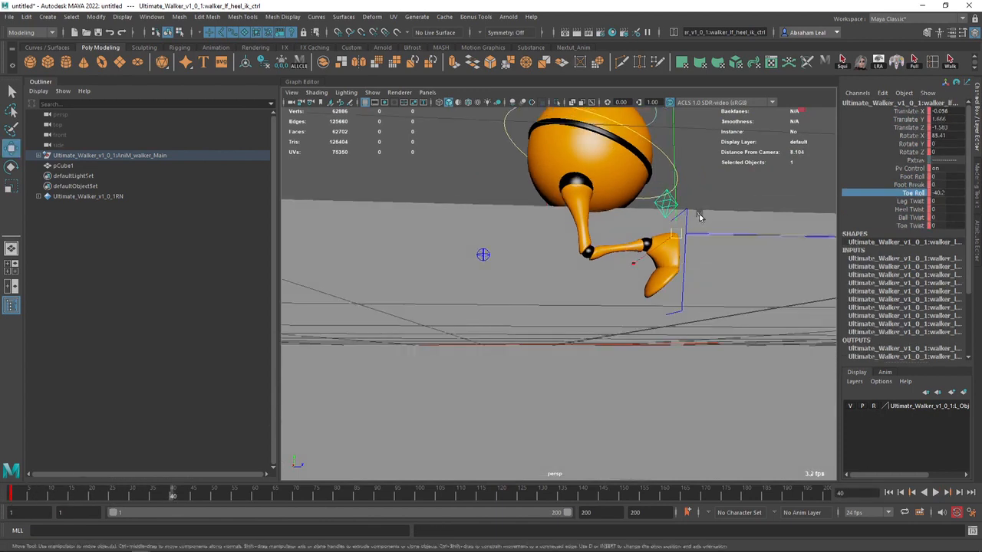
{"action": "left_click_drag", "start_coordinate": [682, 228], "coordinate": [498, 198]}
{"action": "key", "text": "e"}
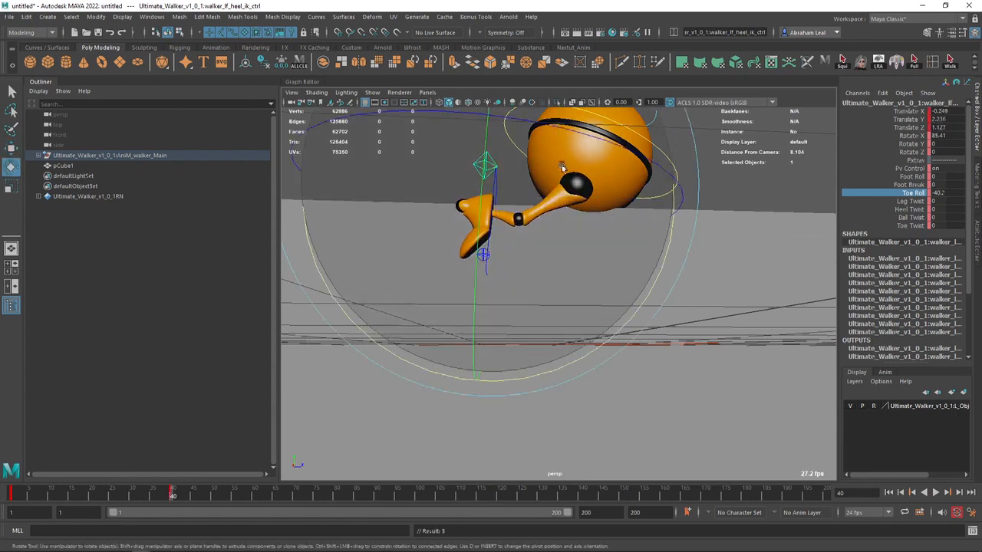
{"action": "left_click_drag", "start_coordinate": [668, 225], "coordinate": [266, 224]}
{"action": "key", "text": "w"}
{"action": "left_click_drag", "start_coordinate": [508, 204], "coordinate": [426, 193]}
{"action": "middle_click_drag", "start_coordinate": [426, 168], "coordinate": [442, 231], "text": "alt"}
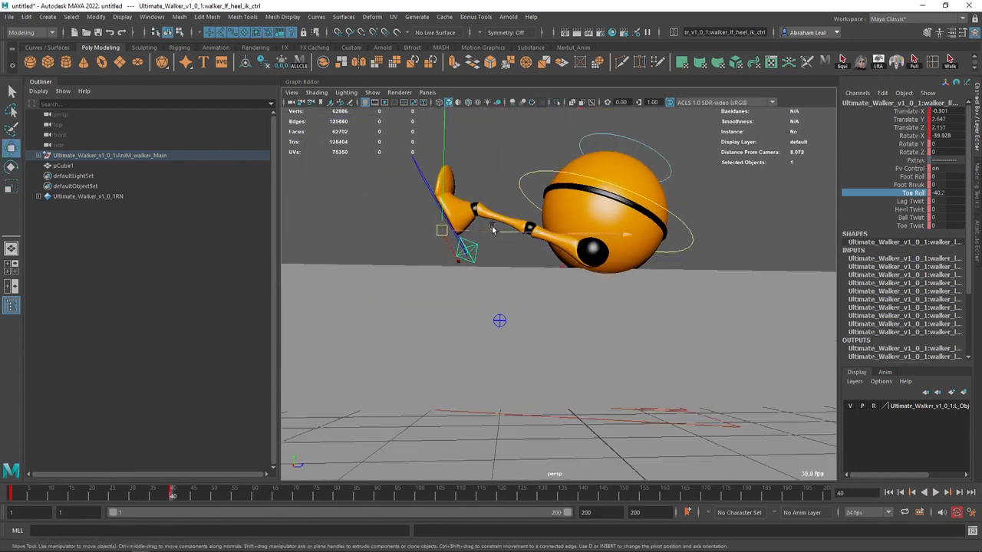
{"action": "key", "text": "e"}
{"action": "left_click_drag", "start_coordinate": [617, 229], "coordinate": [531, 306]}
{"action": "key", "text": "w"}
{"action": "left_click_drag", "start_coordinate": [442, 230], "coordinate": [451, 203]}
Raise the left knee pole vector control to about Translate Y 2.708 and key the left heel IK control at frame 40
{"action": "left_click", "coordinate": [500, 320]}
{"action": "left_click_drag", "start_coordinate": [501, 325], "coordinate": [485, 212]}
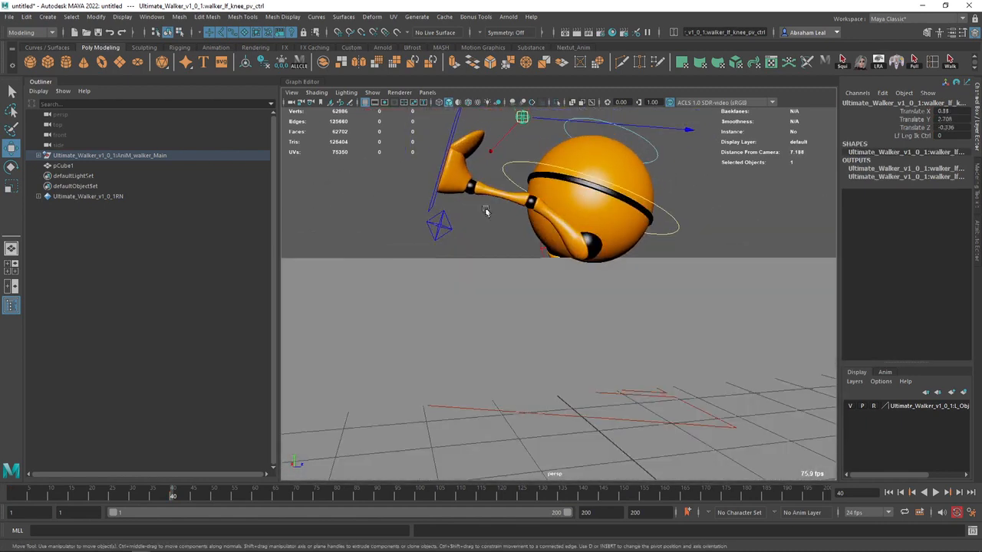
{"action": "left_click", "coordinate": [439, 219]}
{"action": "key", "text": "s"}
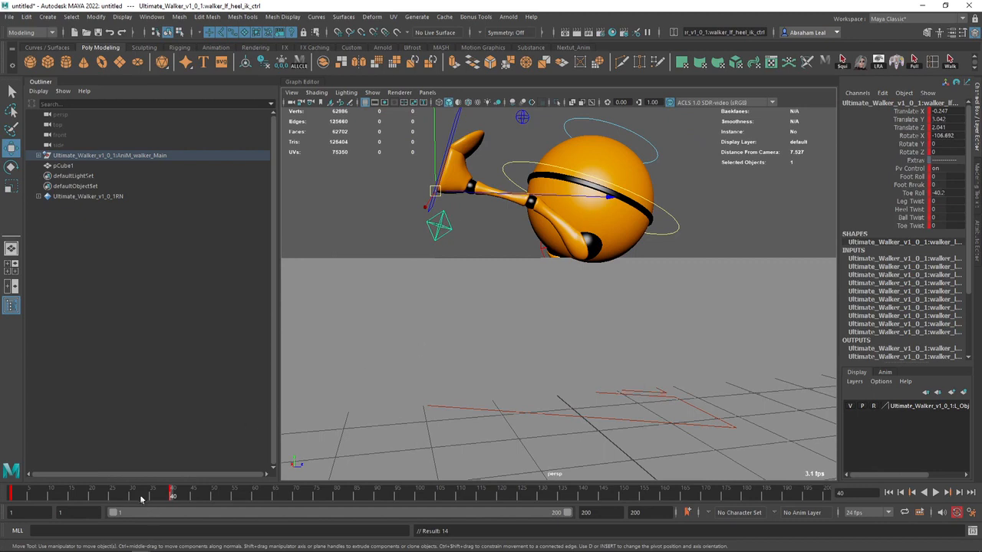
Key the left knee pole vector control at frames 40 and 1, lowering it to about Translate Y -0.172 at frame 1
{"action": "key", "text": "alt+v"}
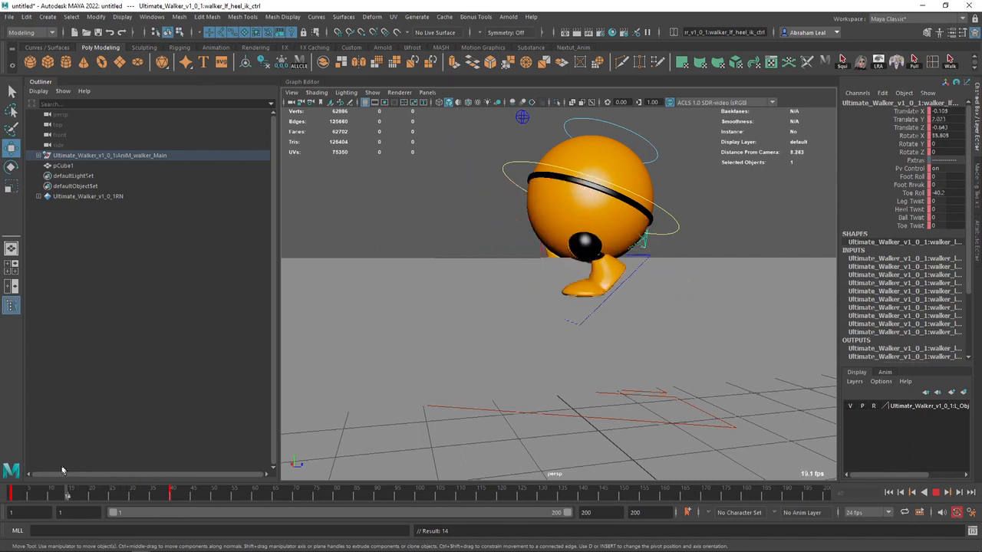
{"action": "left_click_drag", "start_coordinate": [173, 495], "coordinate": [2, 518]}
{"action": "left_click", "coordinate": [522, 118]}
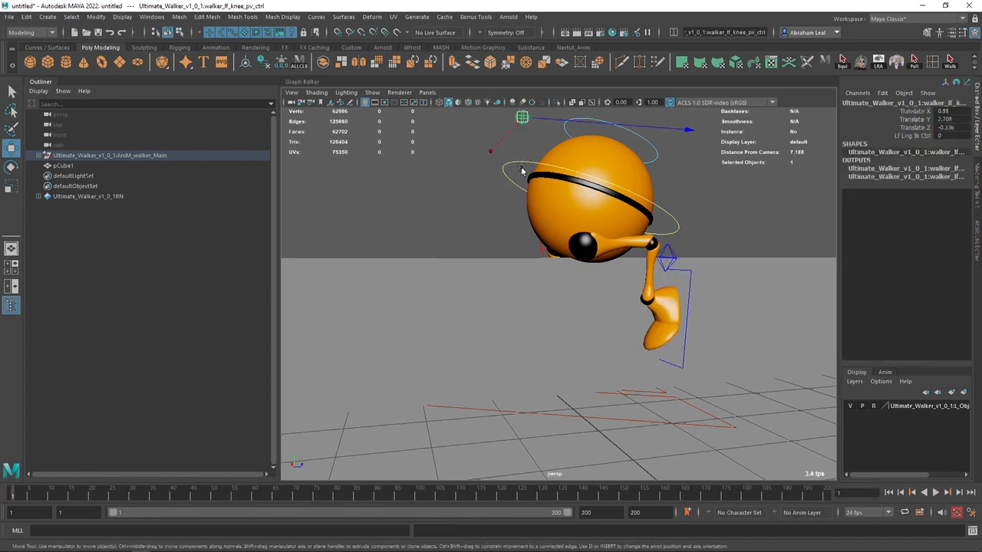
{"action": "key", "text": "s"}
{"action": "middle_click_drag", "start_coordinate": [518, 196], "coordinate": [496, 251], "text": "alt"}
{"action": "left_click_drag", "start_coordinate": [166, 499], "coordinate": [2, 518]}
{"action": "key", "text": "s"}
{"action": "left_click_drag", "start_coordinate": [504, 127], "coordinate": [480, 343]}
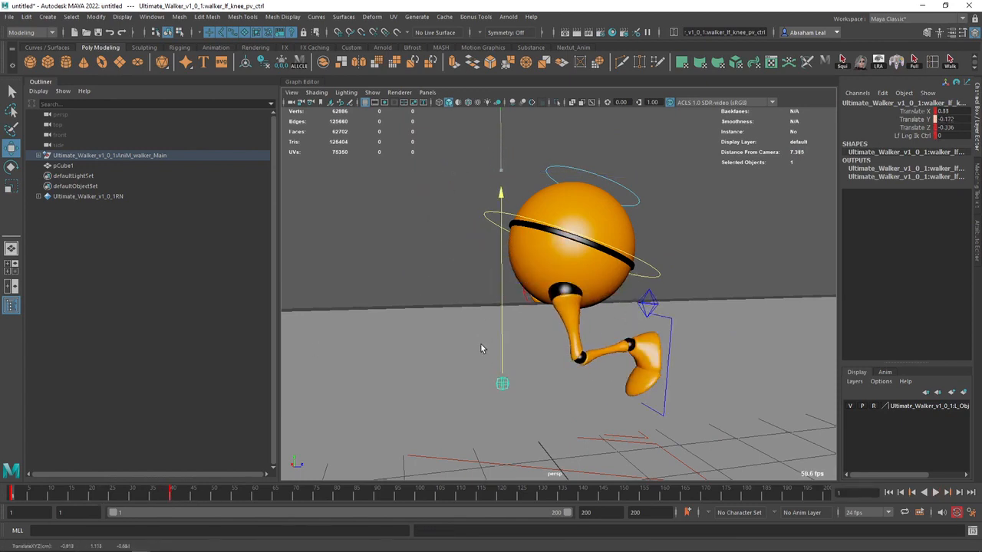
{"action": "key", "text": "alt+v"}
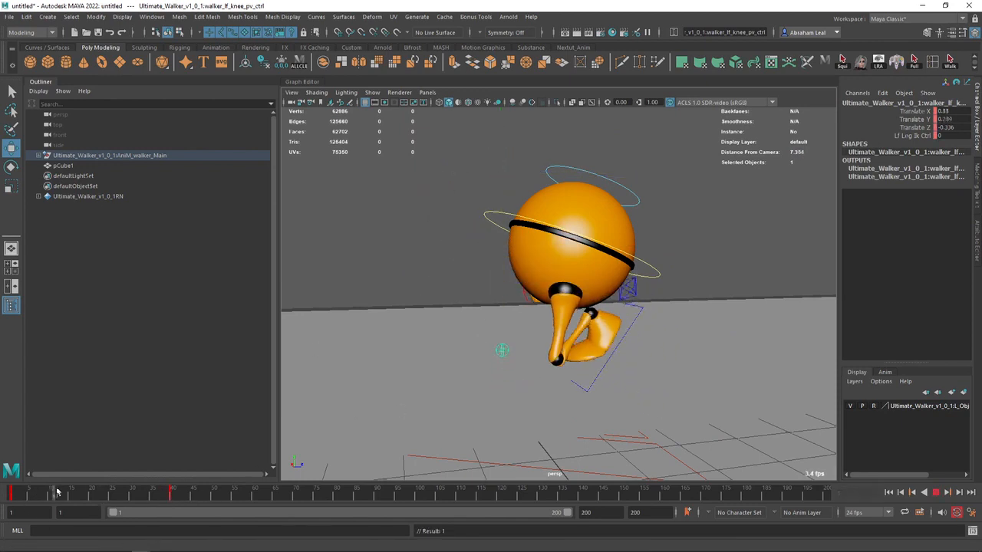
At frame 20, lower the left heel IK control beneath the body and key it
{"action": "left_click_drag", "start_coordinate": [132, 484], "coordinate": [92, 495]}
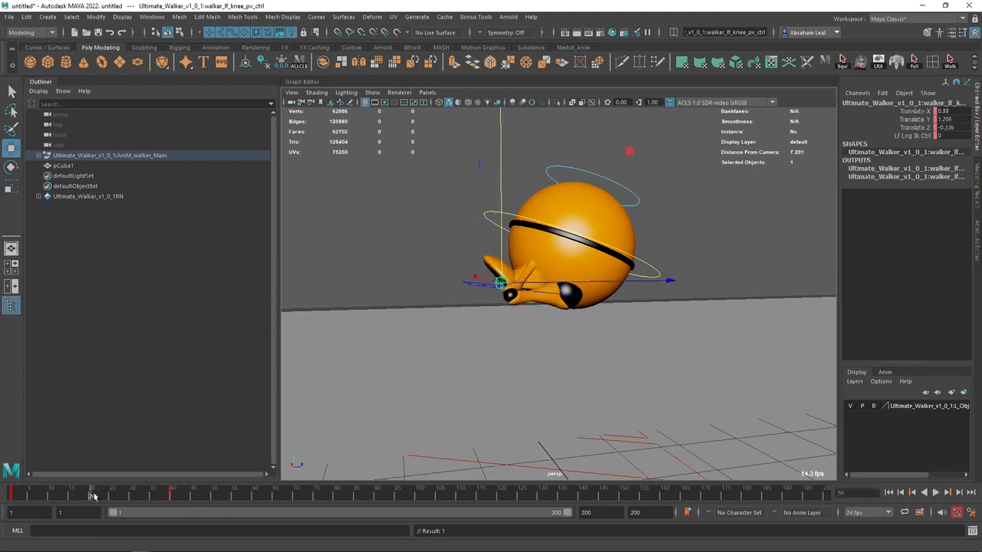
{"action": "left_click_drag", "start_coordinate": [437, 344], "coordinate": [442, 336], "text": "alt"}
{"action": "key", "text": "4"}
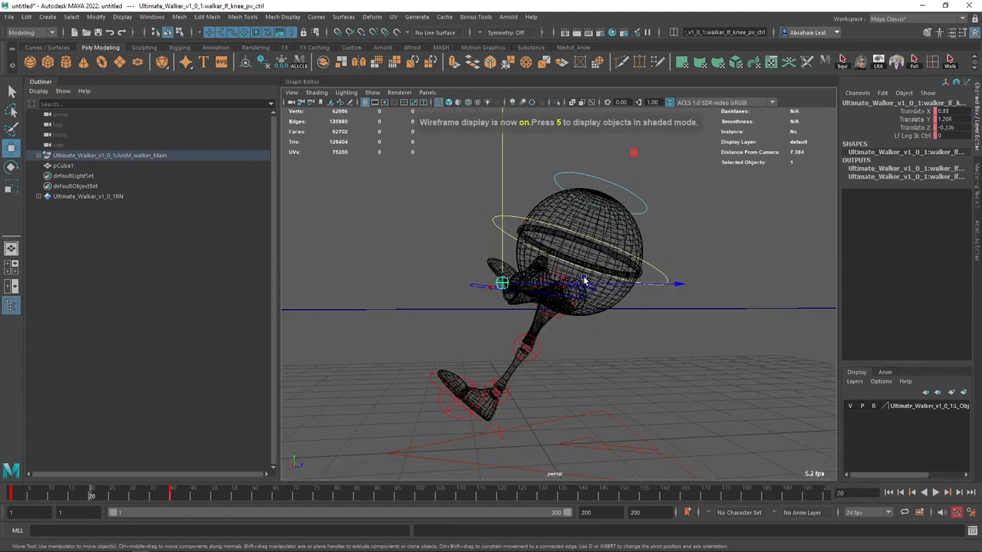
{"action": "left_click", "coordinate": [581, 291]}
{"action": "key", "text": "5"}
{"action": "left_click_drag", "start_coordinate": [552, 295], "coordinate": [565, 349]}
{"action": "key", "text": "s"}
Scrub and play the left leg's IK swing to check the motion between frames 1 and 40
{"action": "key", "text": "alt+v"}
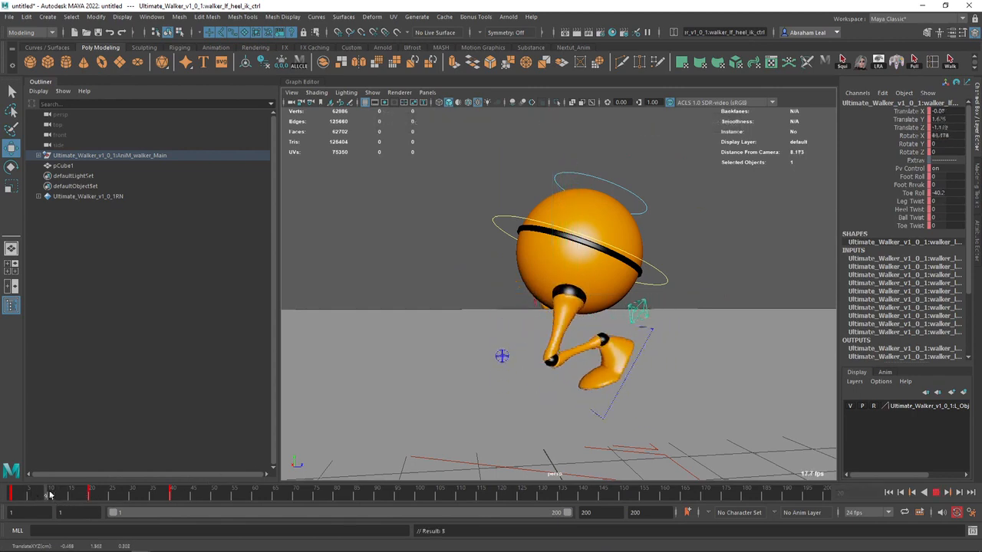
{"action": "key", "text": "alt+v"}
{"action": "key", "text": "alt+v"}
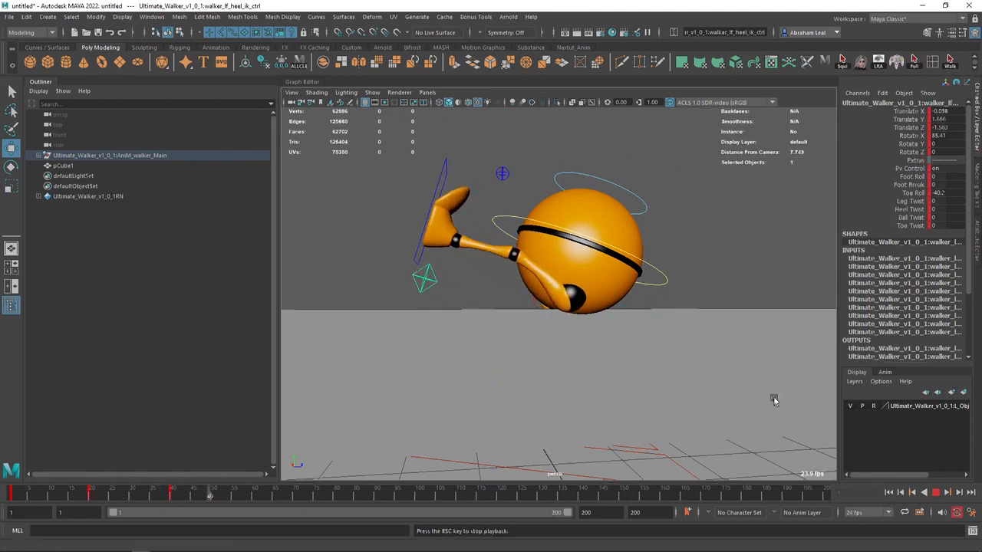
{"action": "left_click", "coordinate": [936, 492]}
Examine the right upper leg's FK control and the left heel IK control from both sides of the walker
{"action": "left_click_drag", "start_coordinate": [493, 221], "coordinate": [576, 296], "text": "alt"}
{"action": "left_click", "coordinate": [551, 289]}
{"action": "middle_click_drag", "start_coordinate": [553, 342], "coordinate": [541, 304], "text": "alt"}
{"action": "left_click_drag", "start_coordinate": [521, 325], "coordinate": [425, 240], "text": "alt"}
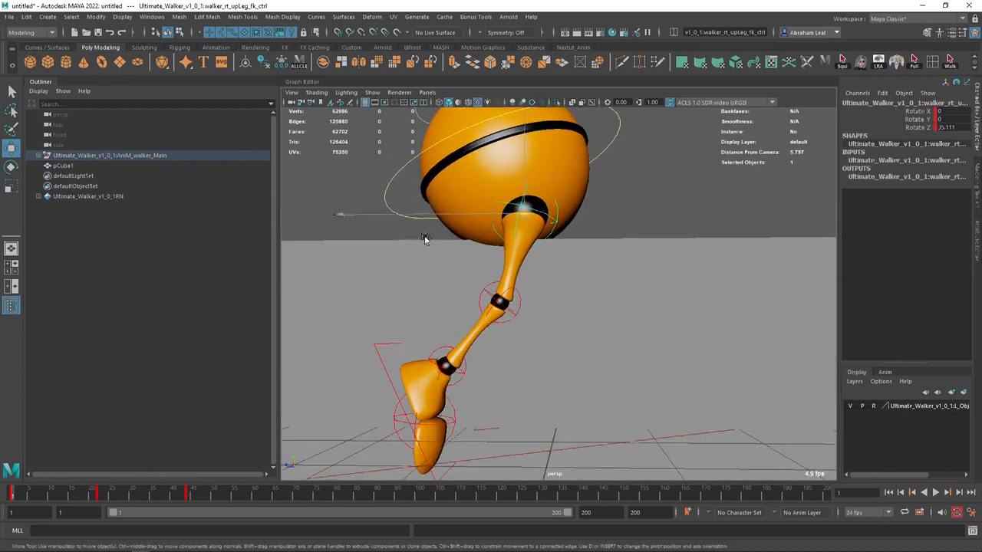
{"action": "left_click_drag", "start_coordinate": [606, 245], "coordinate": [476, 282], "text": "alt"}
{"action": "left_click", "coordinate": [640, 259]}
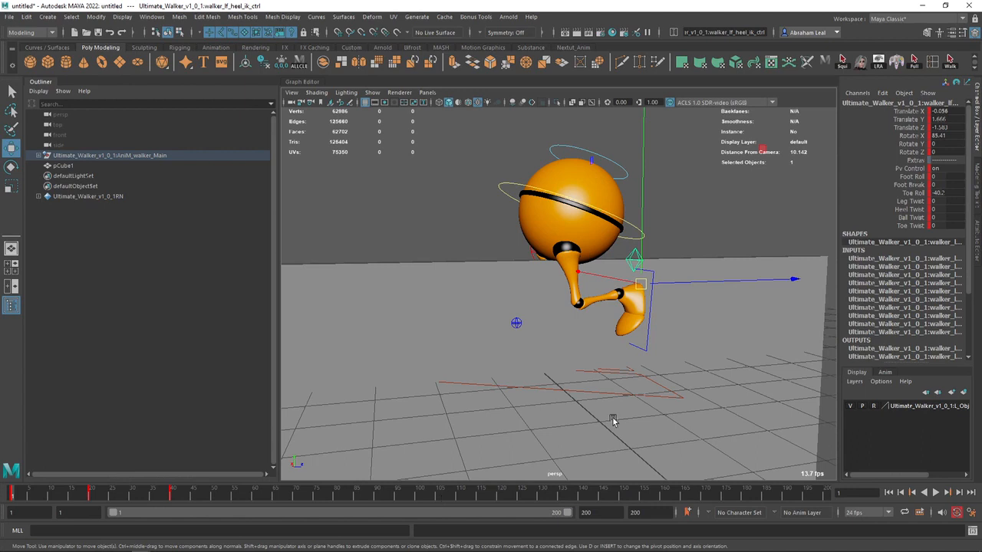
{"action": "left_click_drag", "start_coordinate": [366, 341], "coordinate": [562, 300], "text": "alt"}
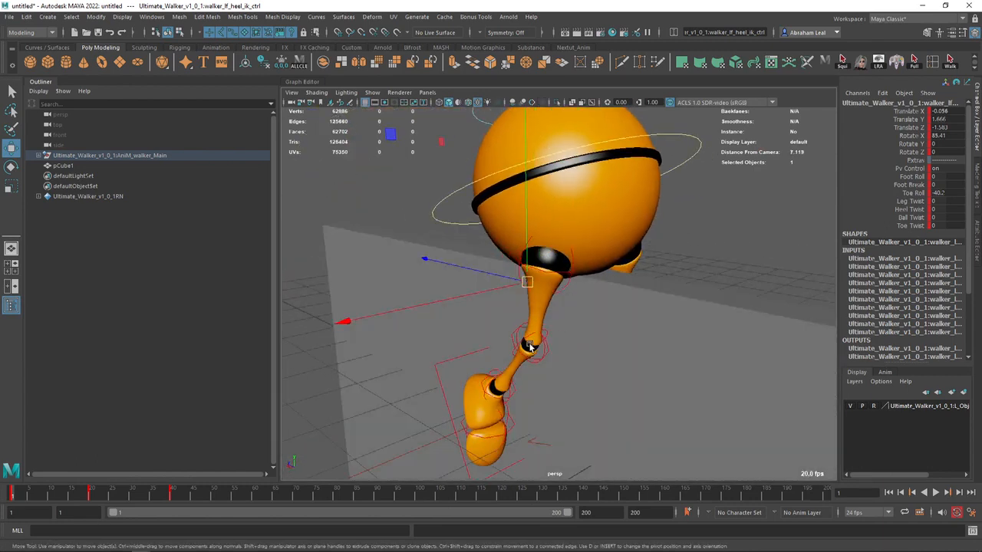
{"action": "left_click_drag", "start_coordinate": [529, 347], "coordinate": [665, 347], "text": "alt"}
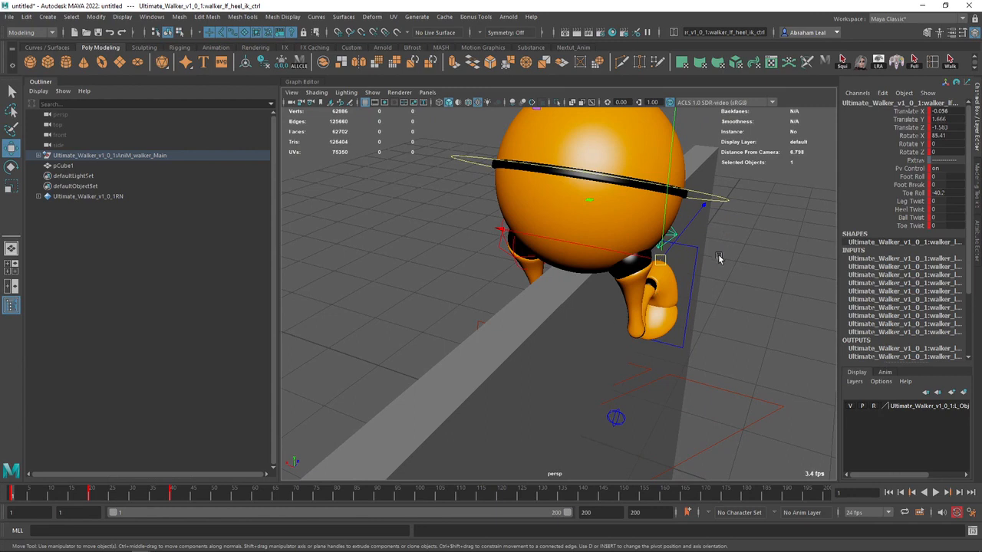
{"action": "left_click_drag", "start_coordinate": [719, 259], "coordinate": [656, 305], "text": "alt"}
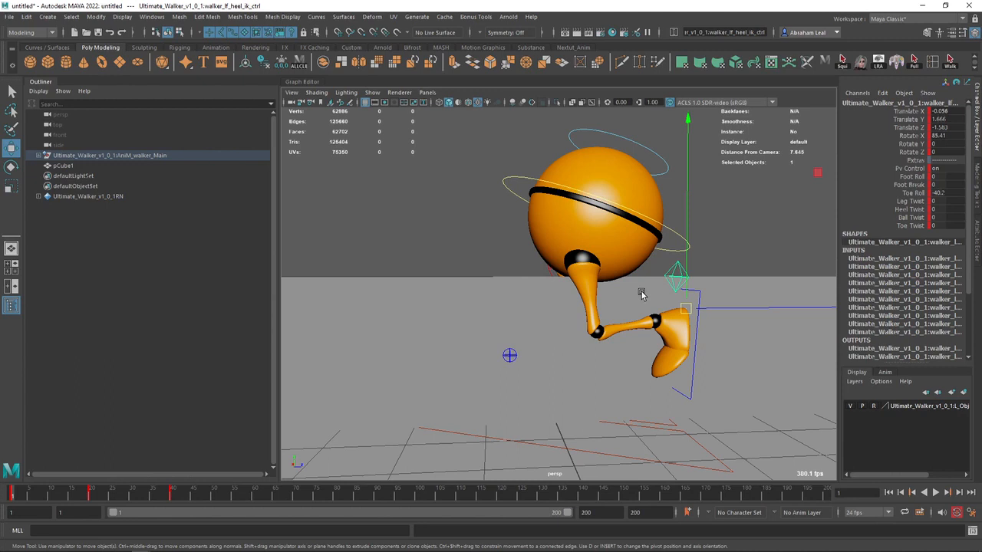
{"action": "left_click_drag", "start_coordinate": [509, 252], "coordinate": [708, 260], "text": "alt"}
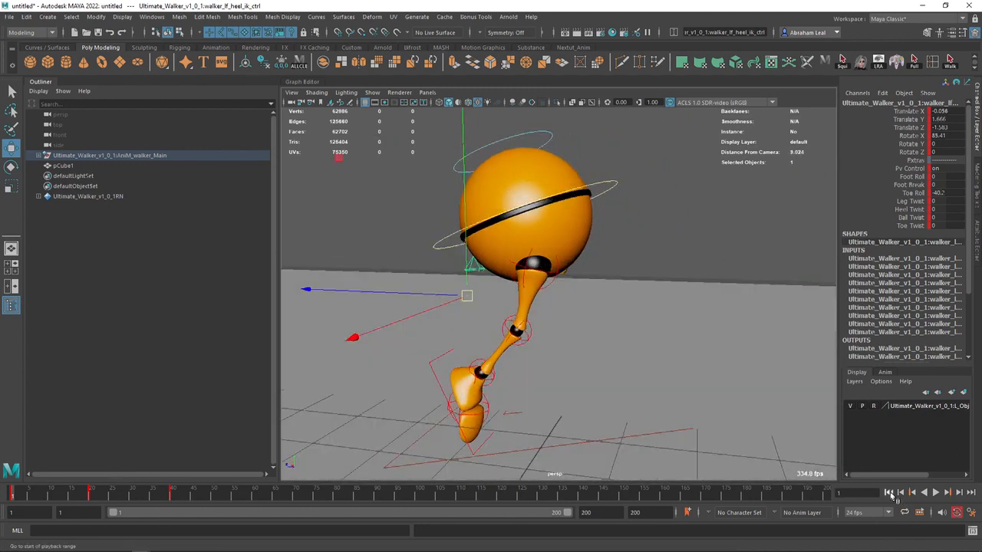
Play the animation and compare the right leg's FK swing with the left leg's IK swing from several angles
{"action": "left_click", "coordinate": [935, 493]}
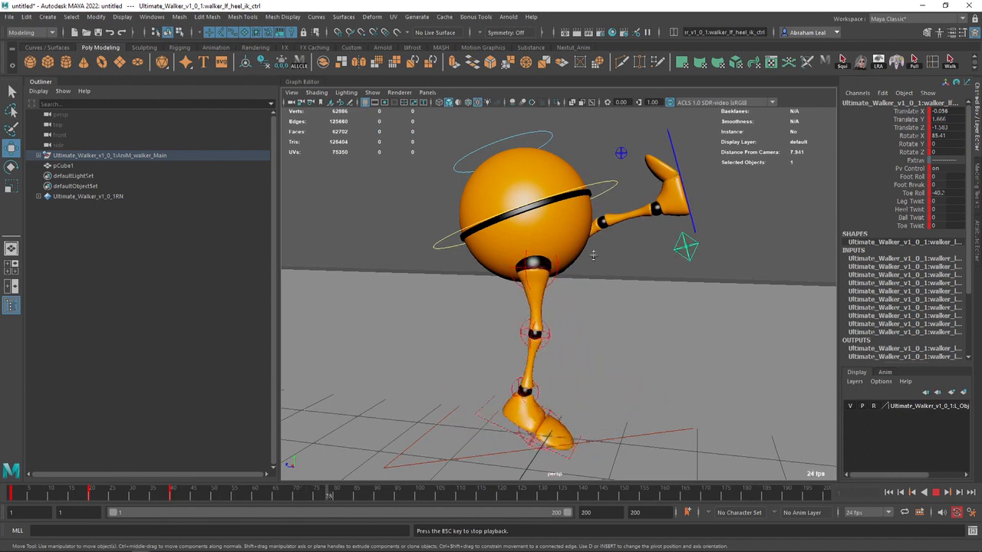
{"action": "left_click_drag", "start_coordinate": [679, 273], "coordinate": [560, 301], "text": "alt"}
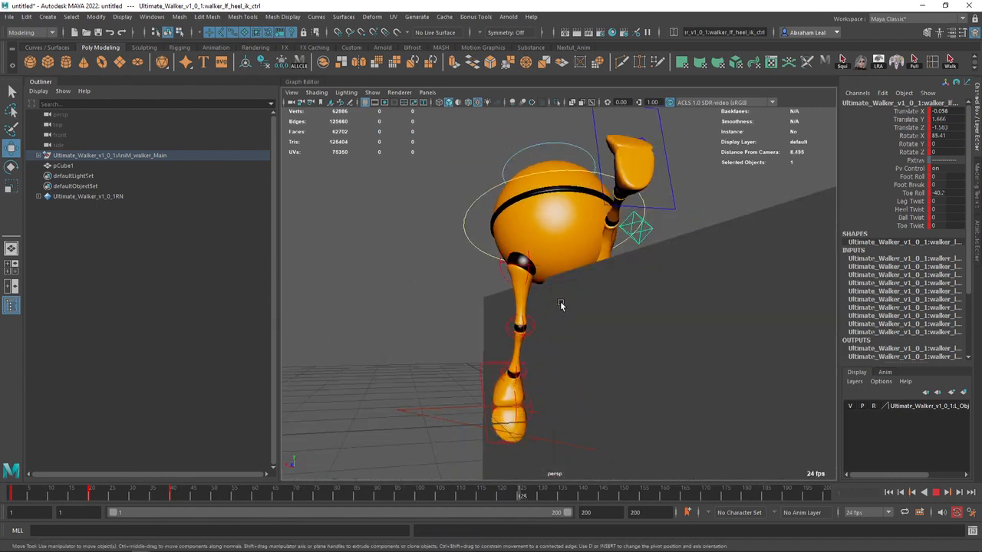
{"action": "left_click_drag", "start_coordinate": [642, 317], "coordinate": [668, 301], "text": "alt"}
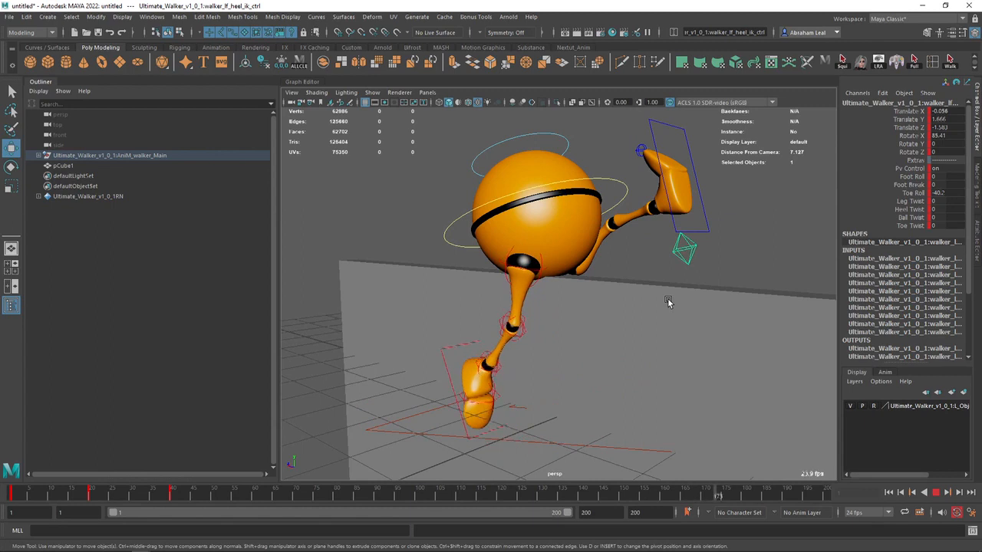